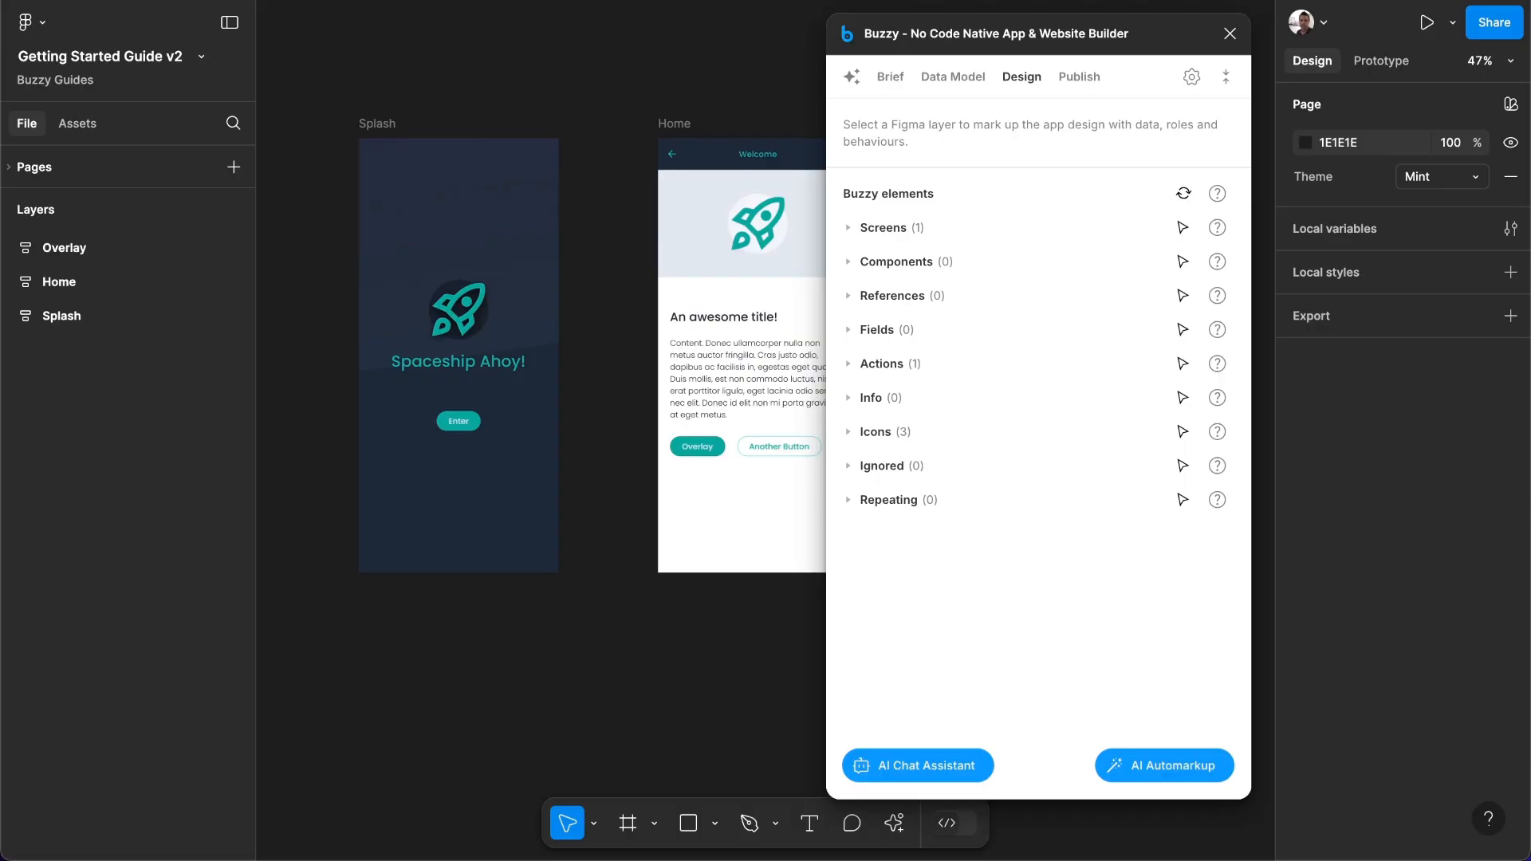
# Mark up the Home frame as a Screen of type Basic and make it responsive.
pyautogui.click(850, 227)
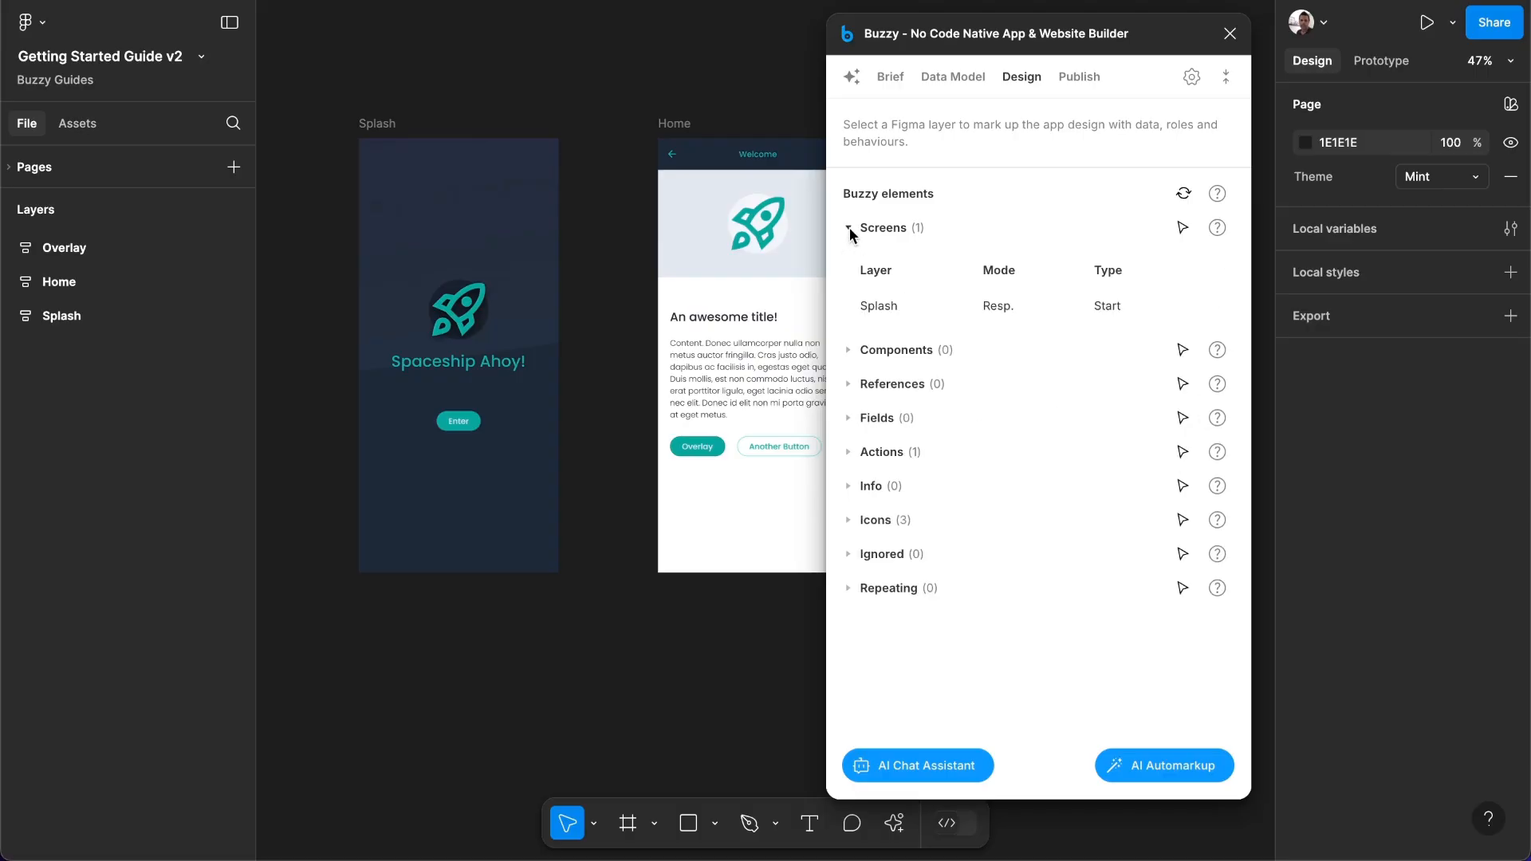
pyautogui.click(913, 306)
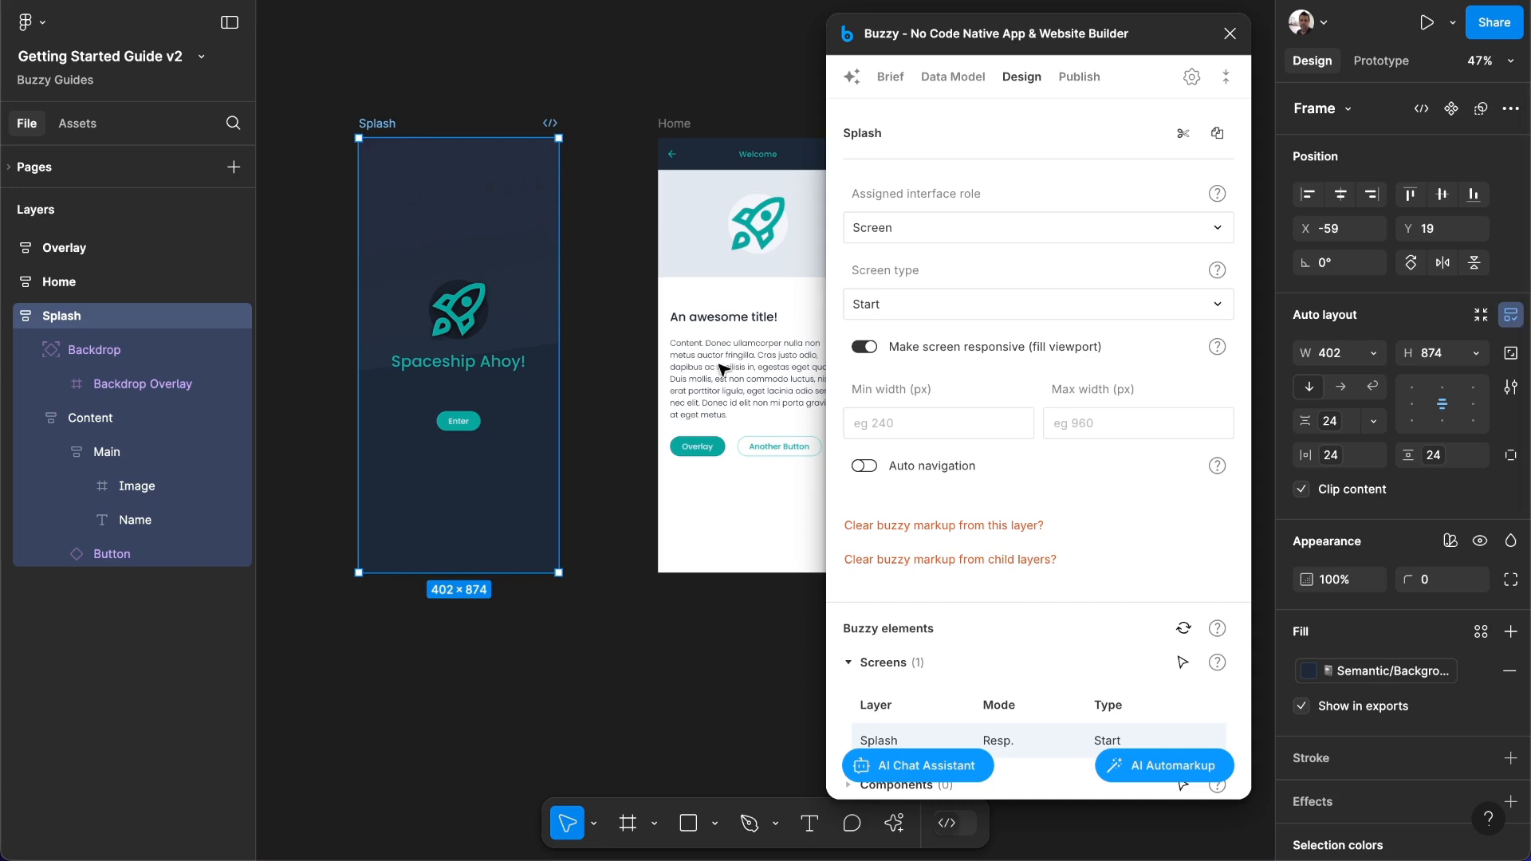
pyautogui.click(673, 124)
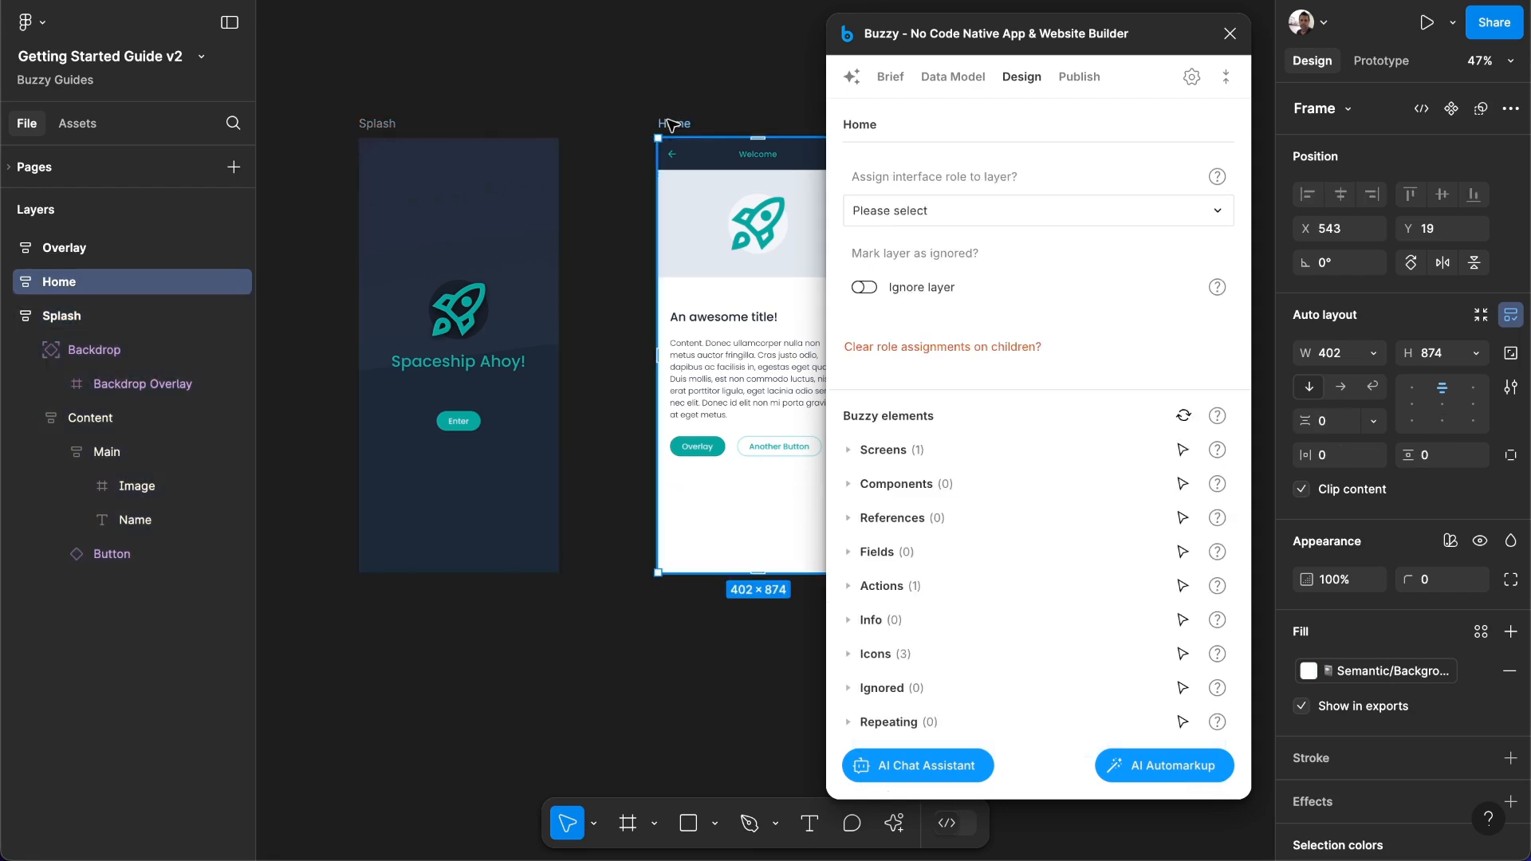
pyautogui.click(898, 214)
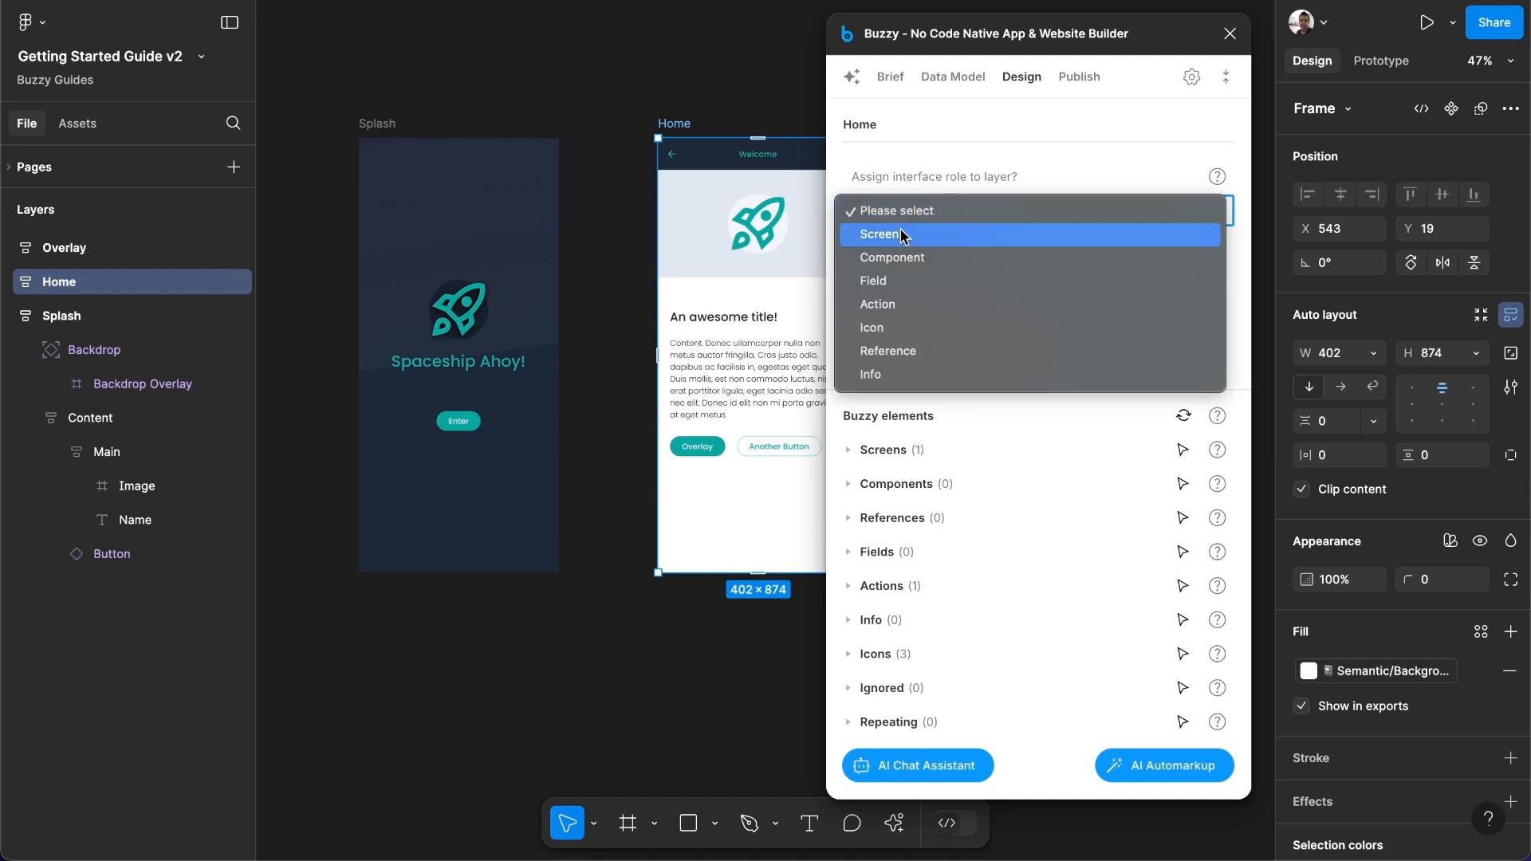
pyautogui.click(899, 232)
pyautogui.click(967, 305)
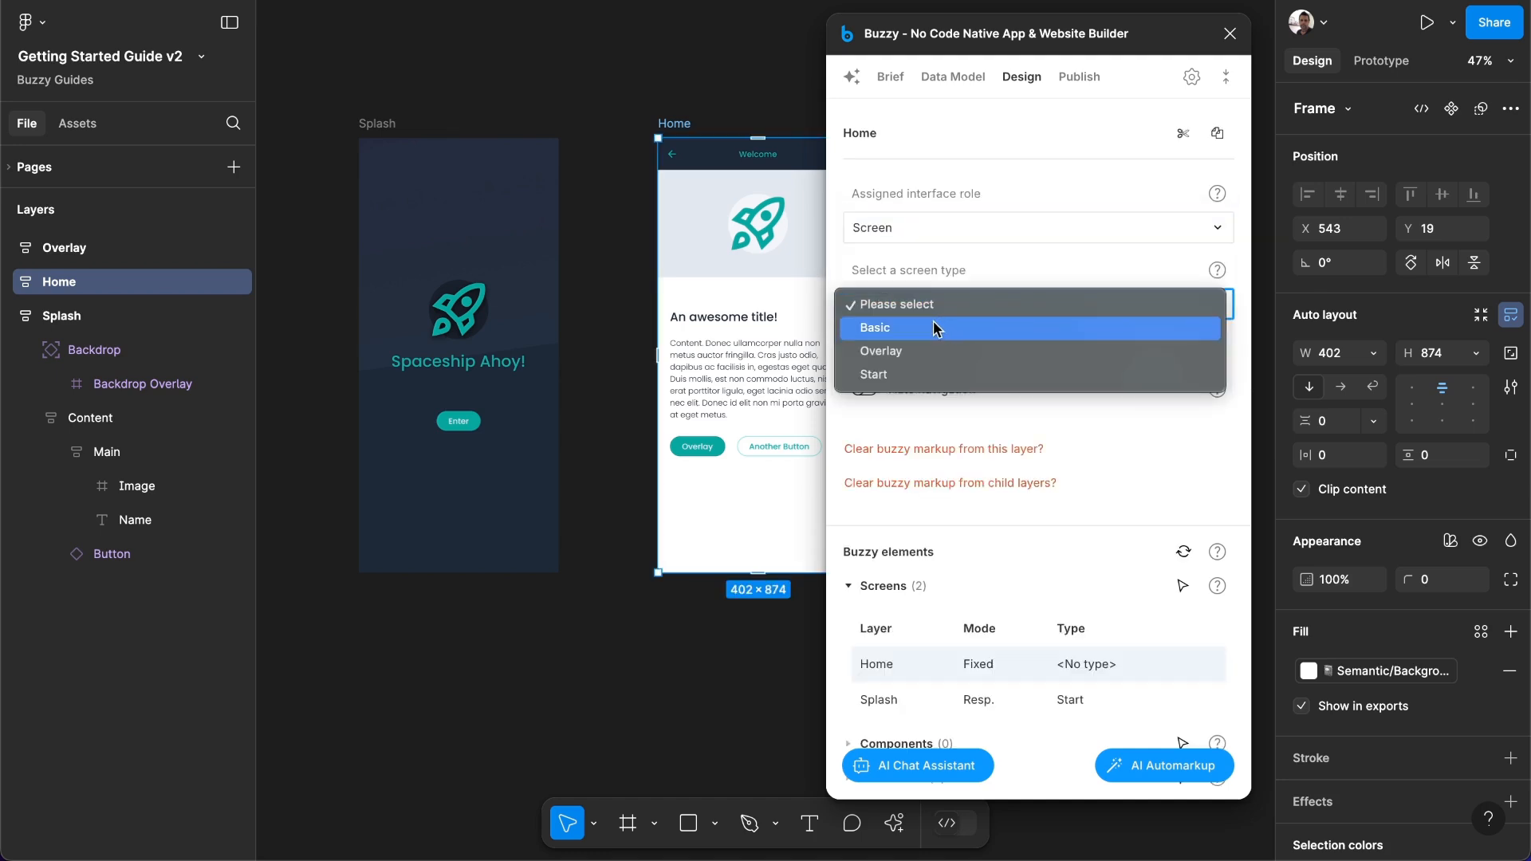
pyautogui.click(934, 329)
pyautogui.click(963, 350)
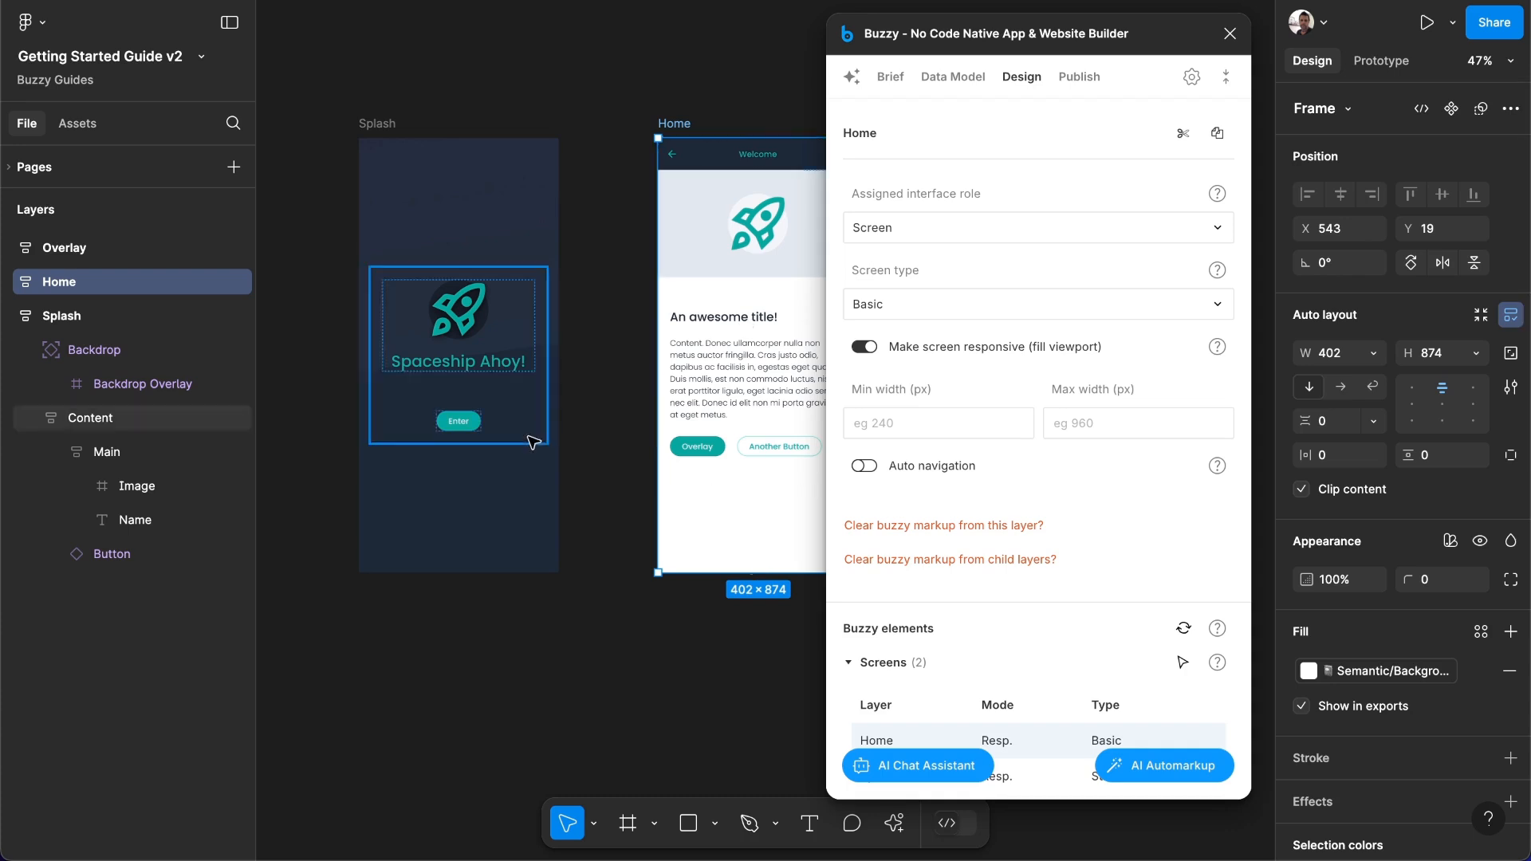
# Mark up the Overlay frame as a Screen of type Overlay and make it responsive.
pyautogui.hscroll(3, 616, 676)
pyautogui.hscroll(10, 615, 678)
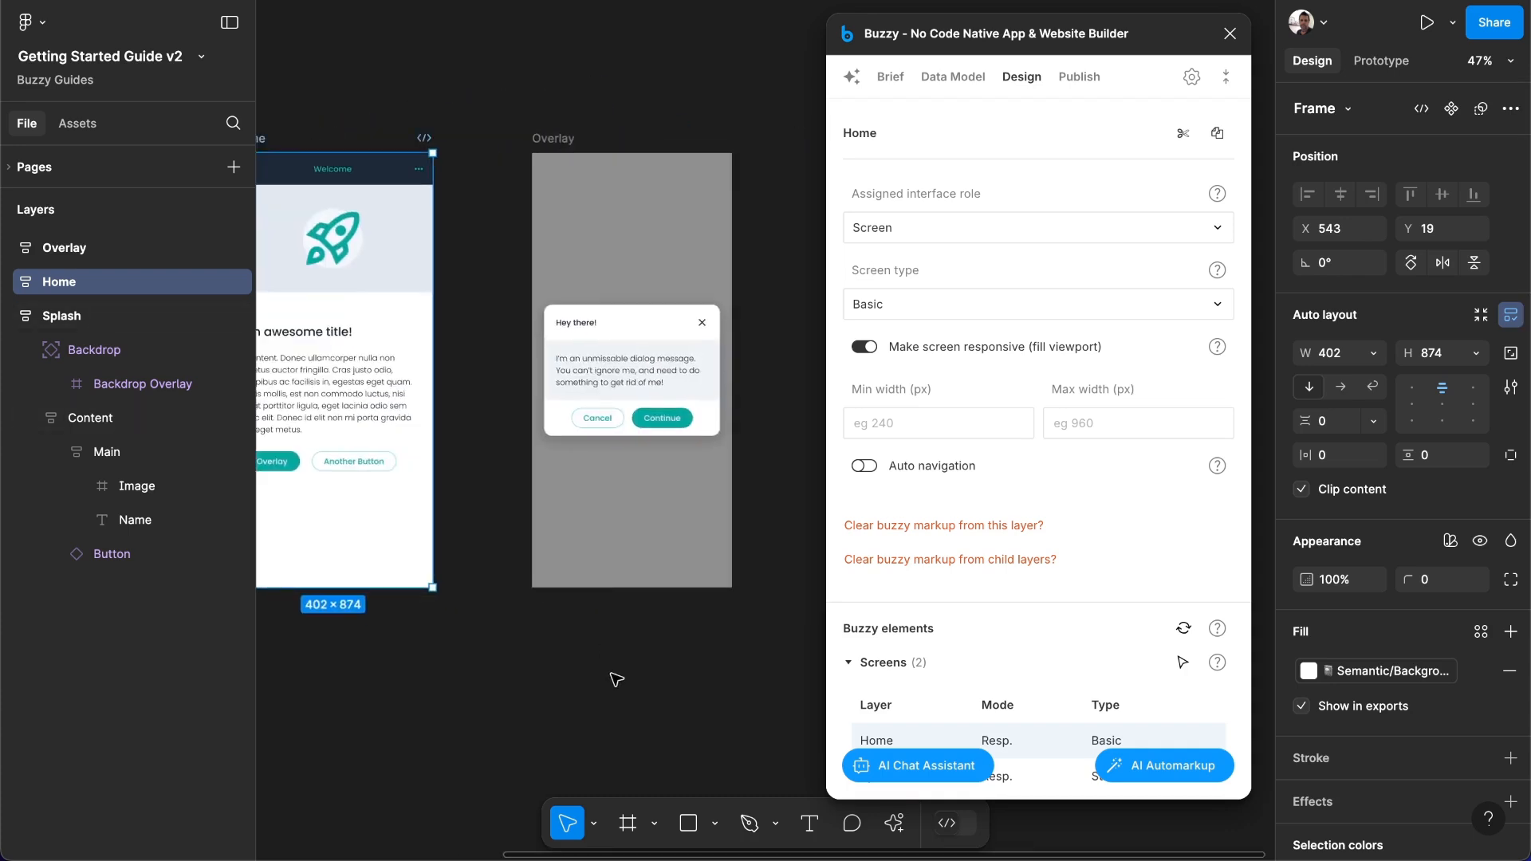
pyautogui.click(571, 112)
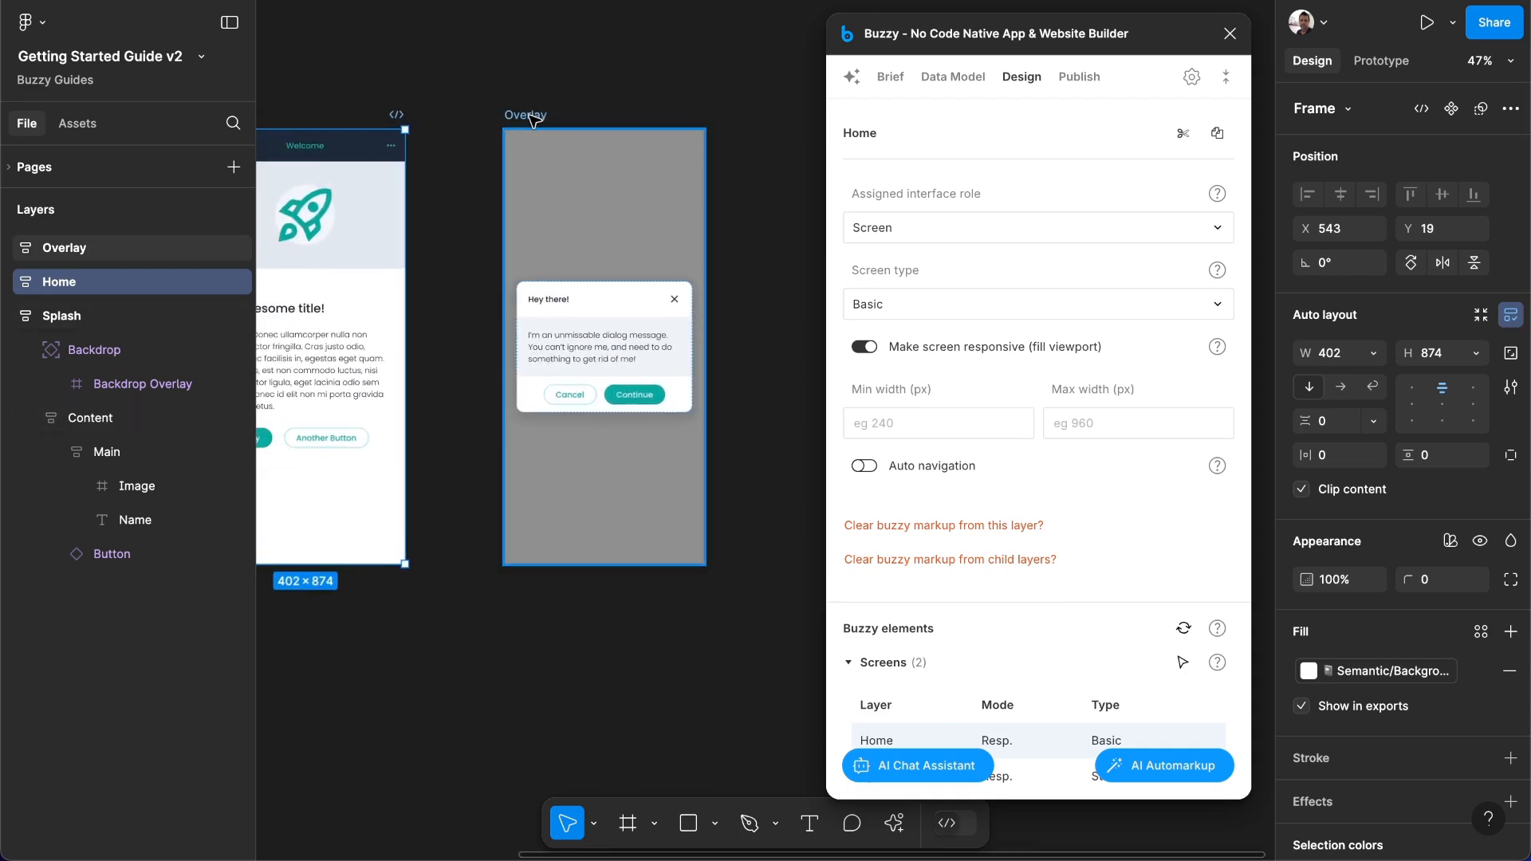
pyautogui.click(925, 210)
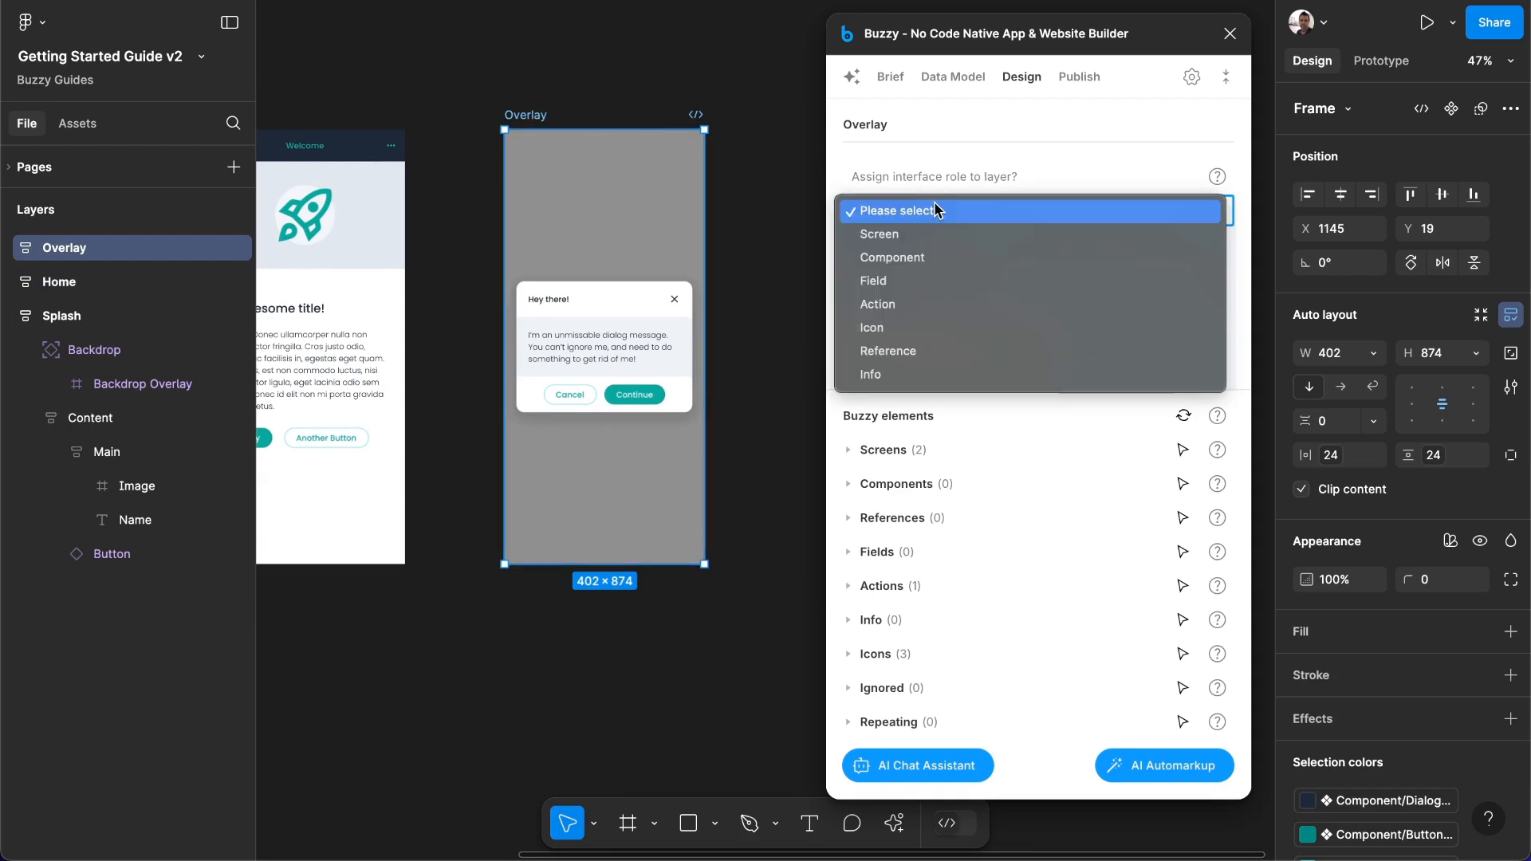
pyautogui.click(916, 235)
pyautogui.click(929, 305)
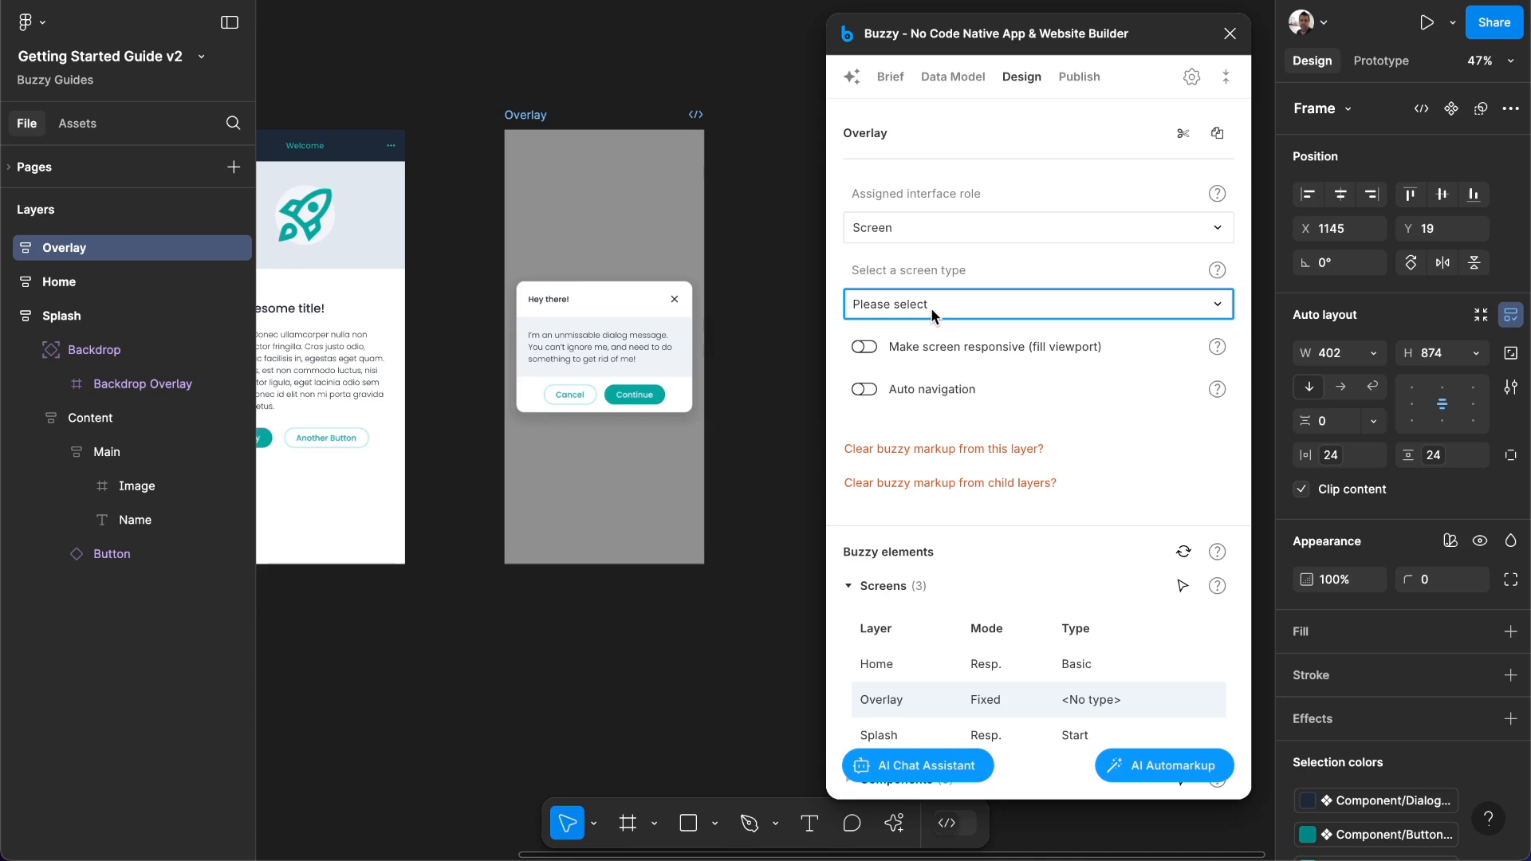
pyautogui.click(925, 356)
pyautogui.click(925, 360)
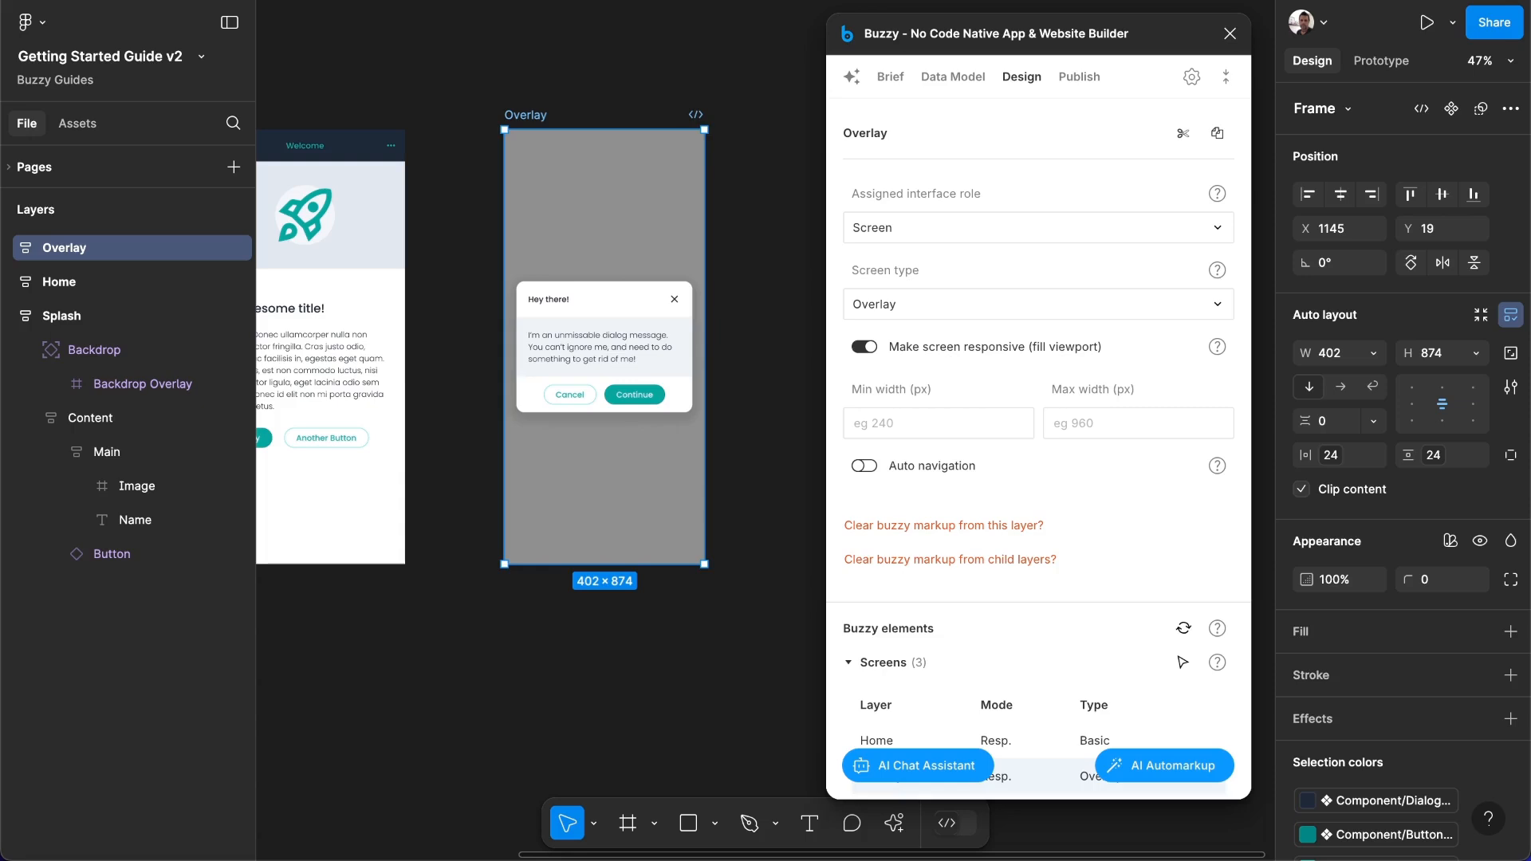
# Give the Enter button on the Splash screen an Action role that navigates to Home.
pyautogui.hscroll(-5, 520, 662)
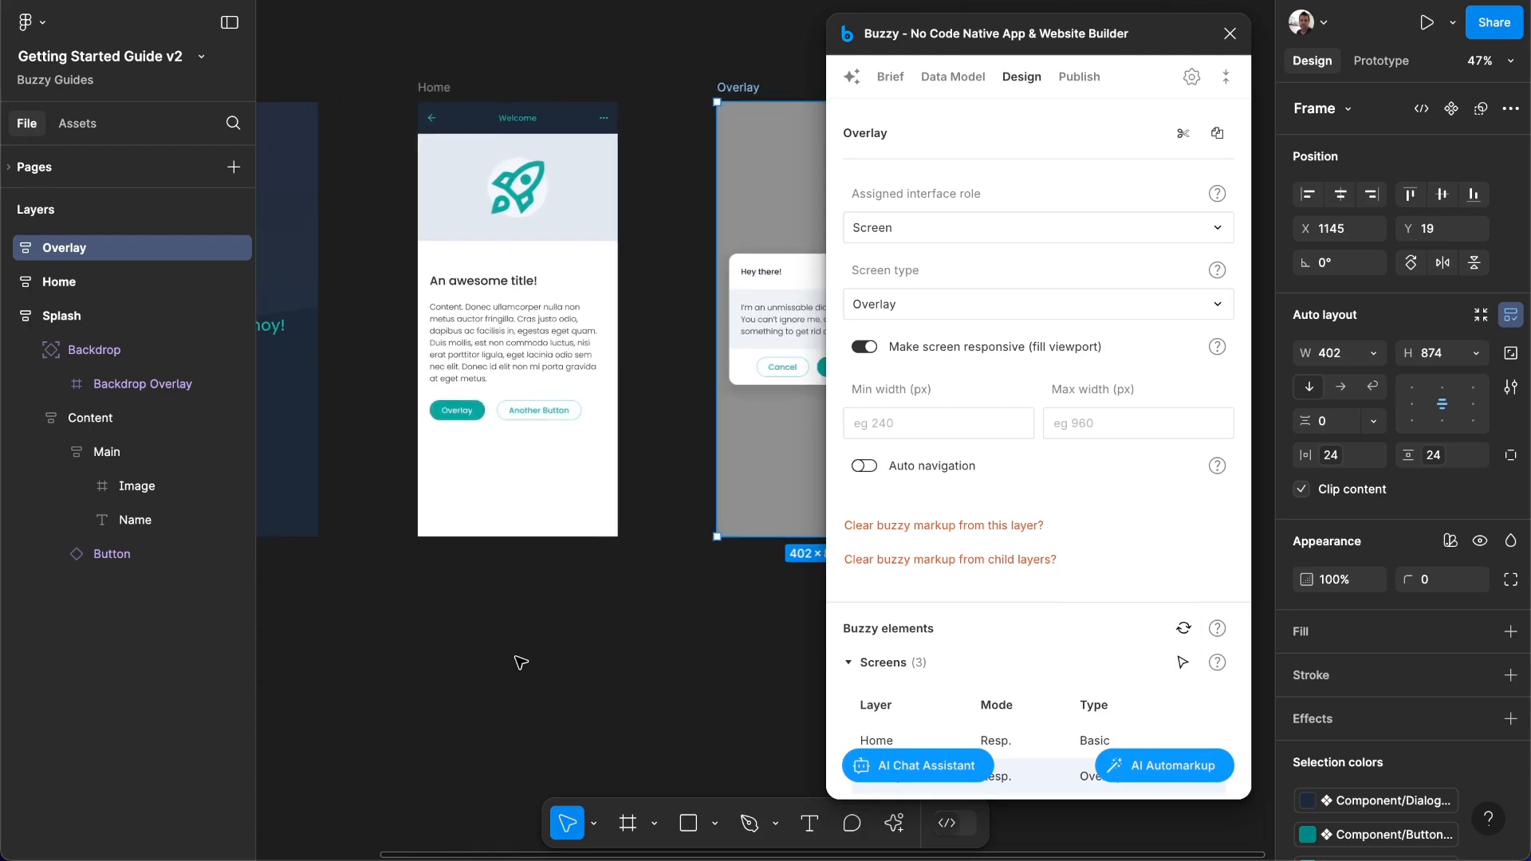
pyautogui.hscroll(-5, 520, 662)
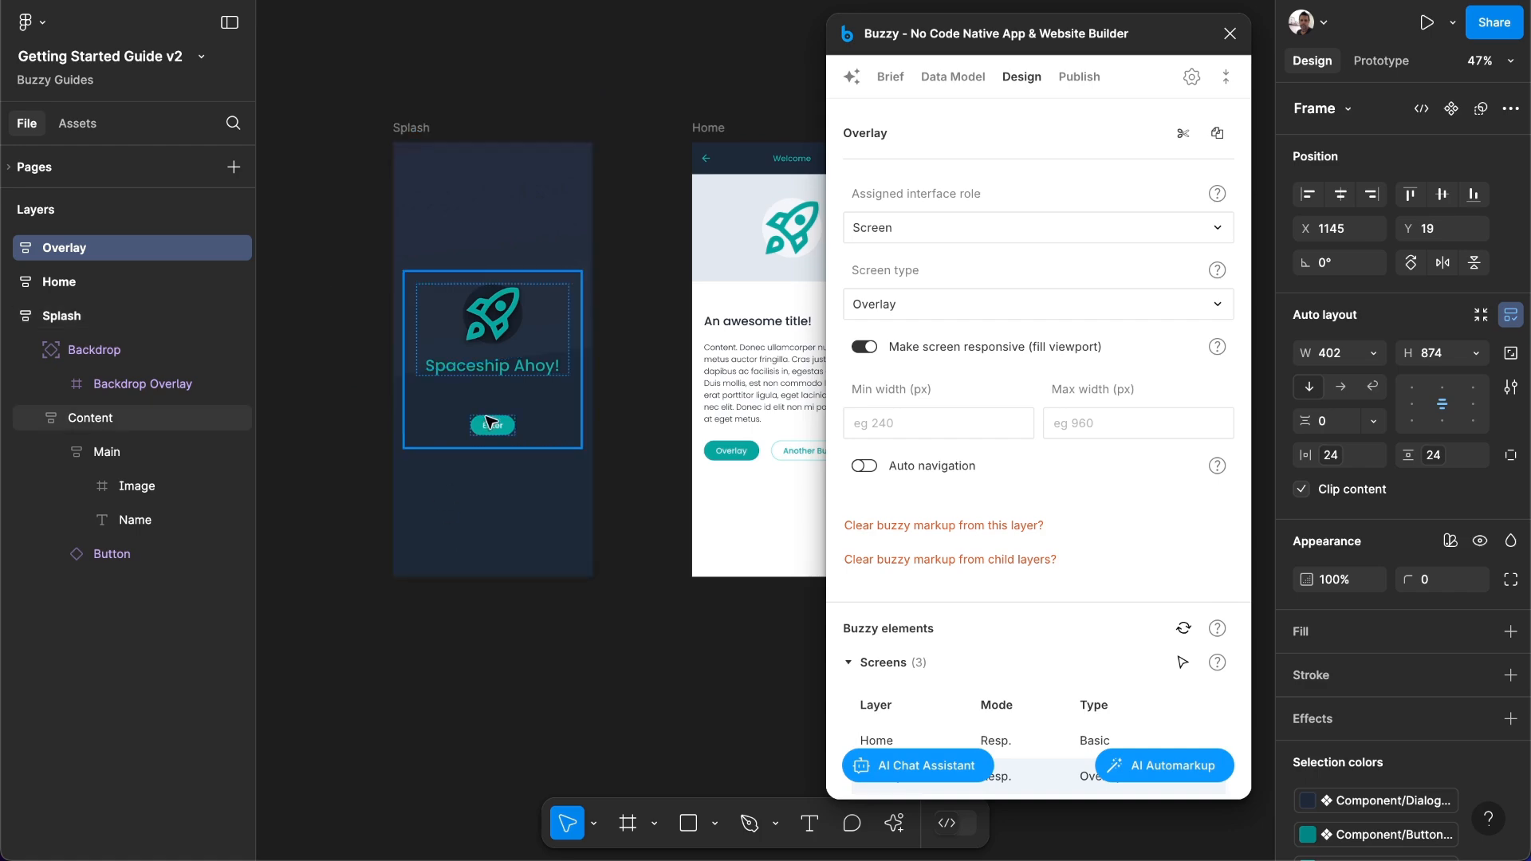
pyautogui.click(509, 429)
pyautogui.click(511, 431)
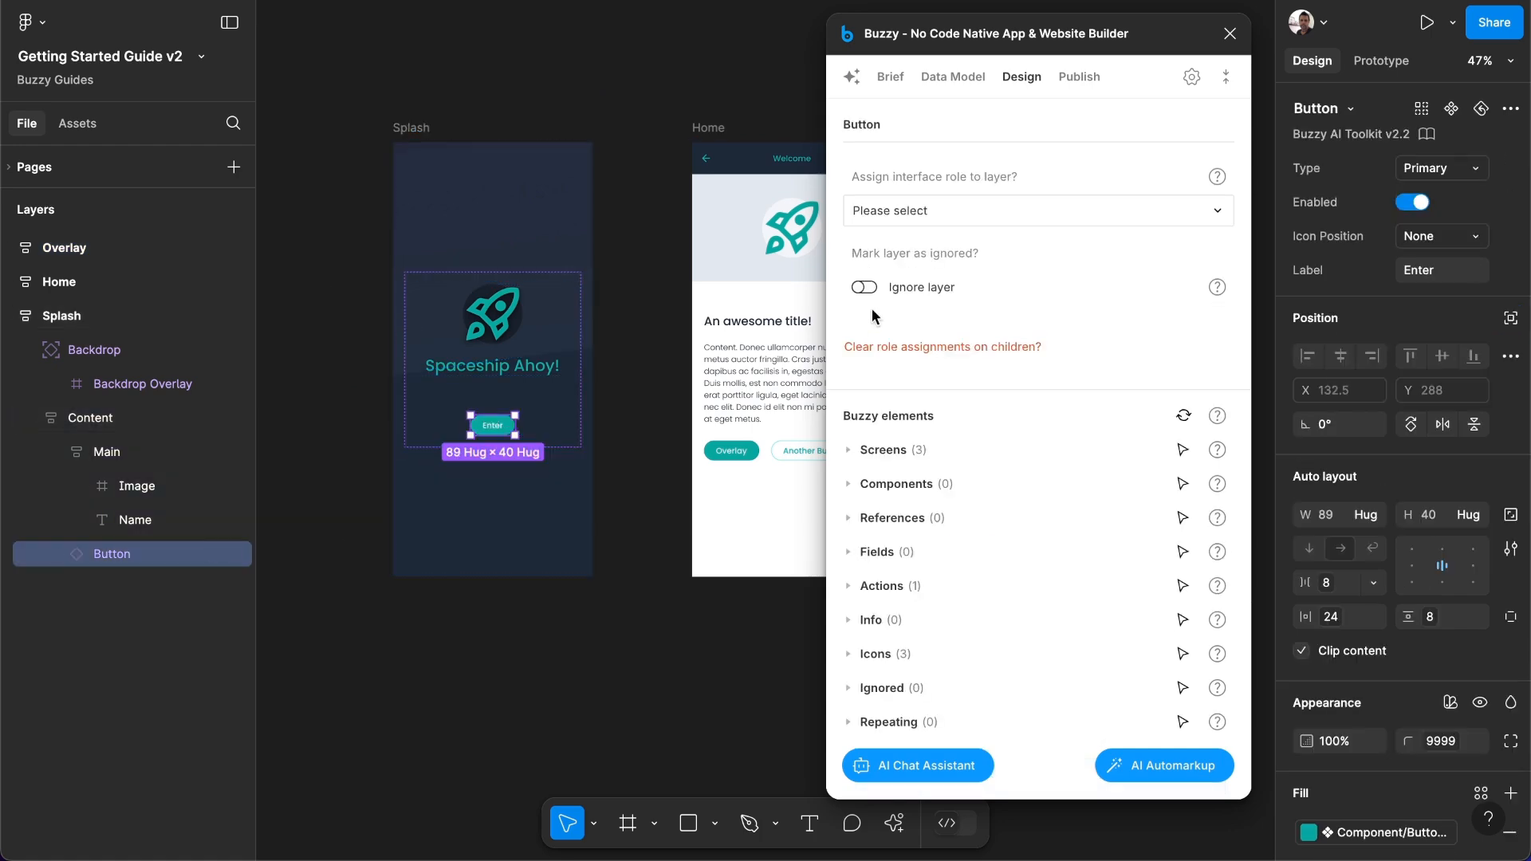
pyautogui.click(957, 214)
pyautogui.click(926, 279)
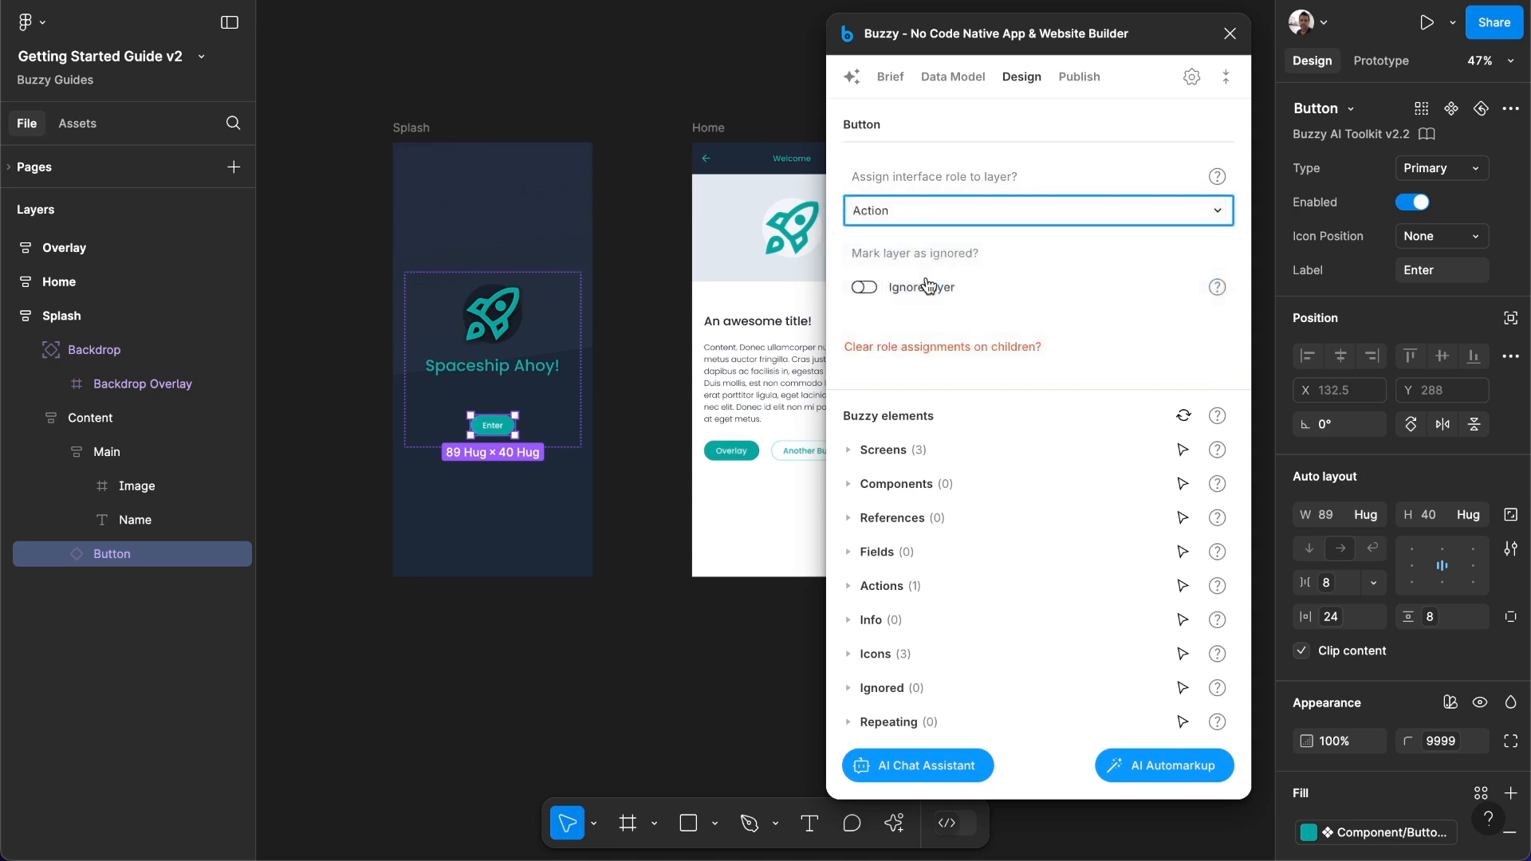
pyautogui.click(922, 302)
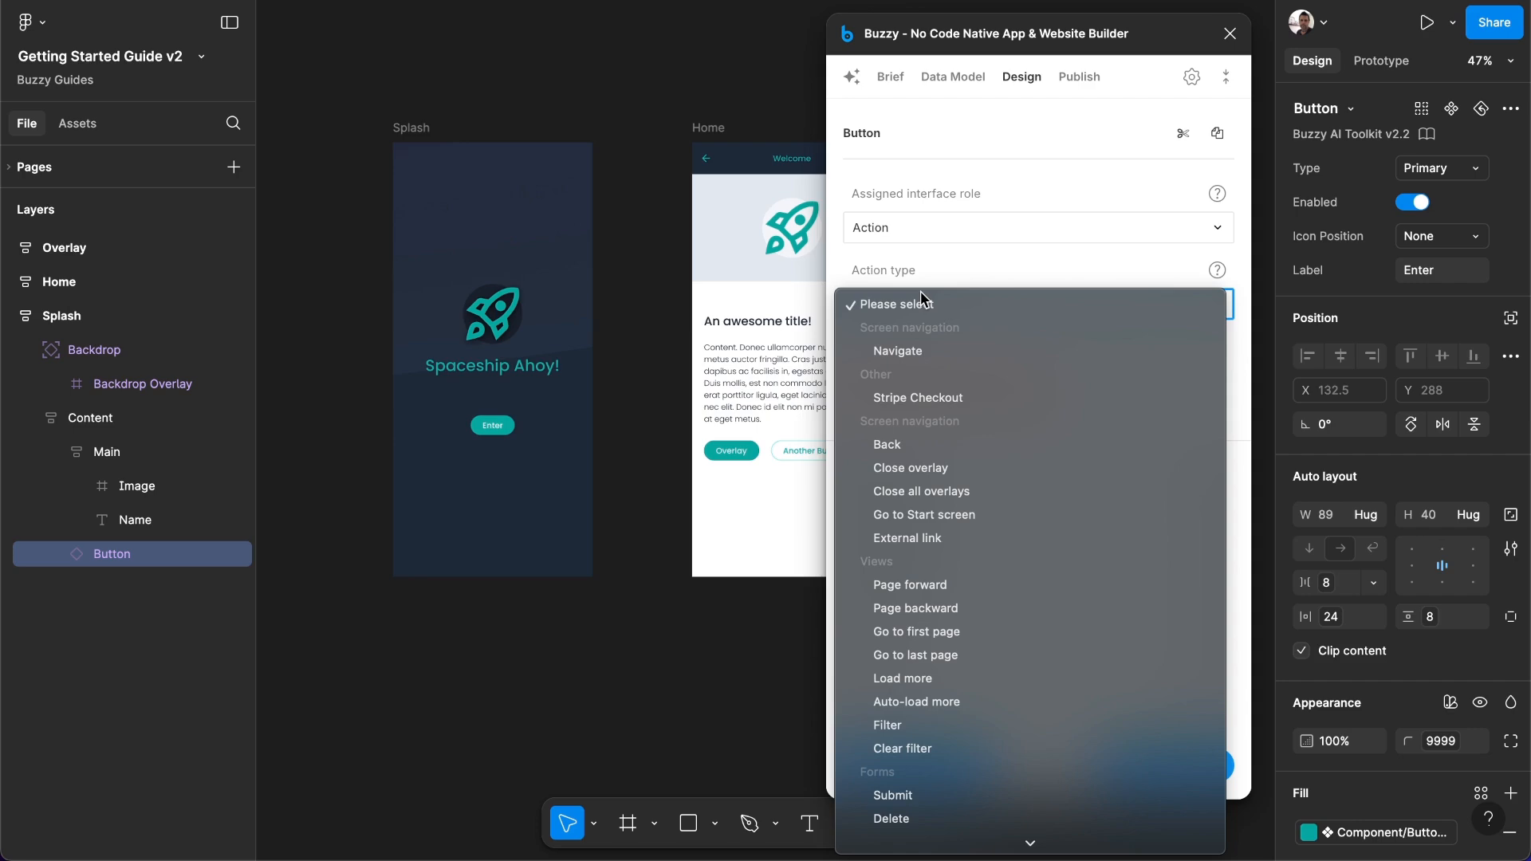
pyautogui.click(921, 361)
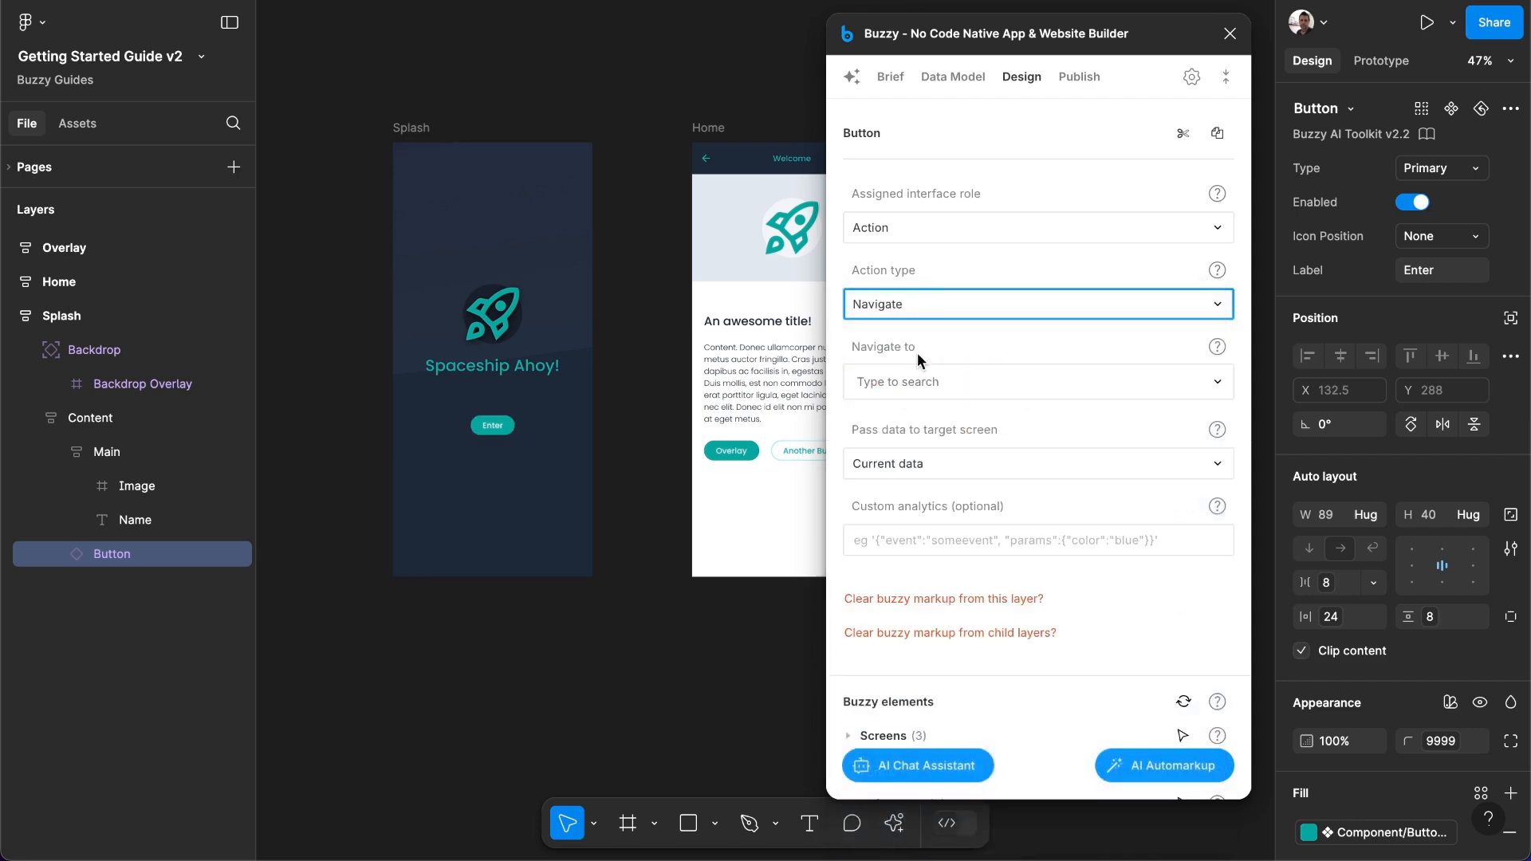
pyautogui.click(915, 380)
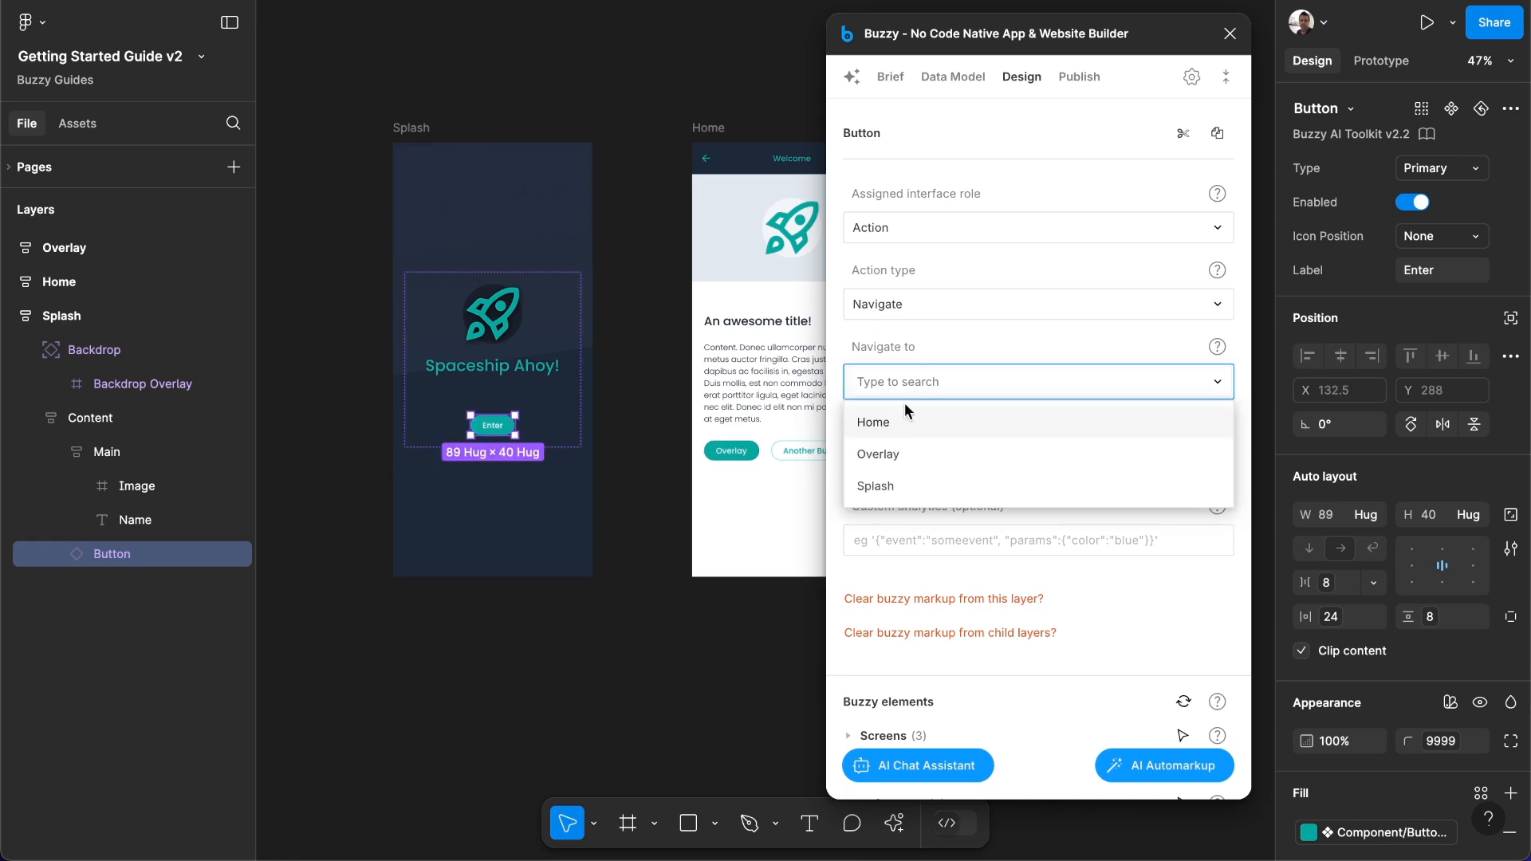
pyautogui.click(877, 422)
# Give the Overlay button on the Home screen an Action role that navigates to the Overlay screen.
pyautogui.hscroll(3, 625, 639)
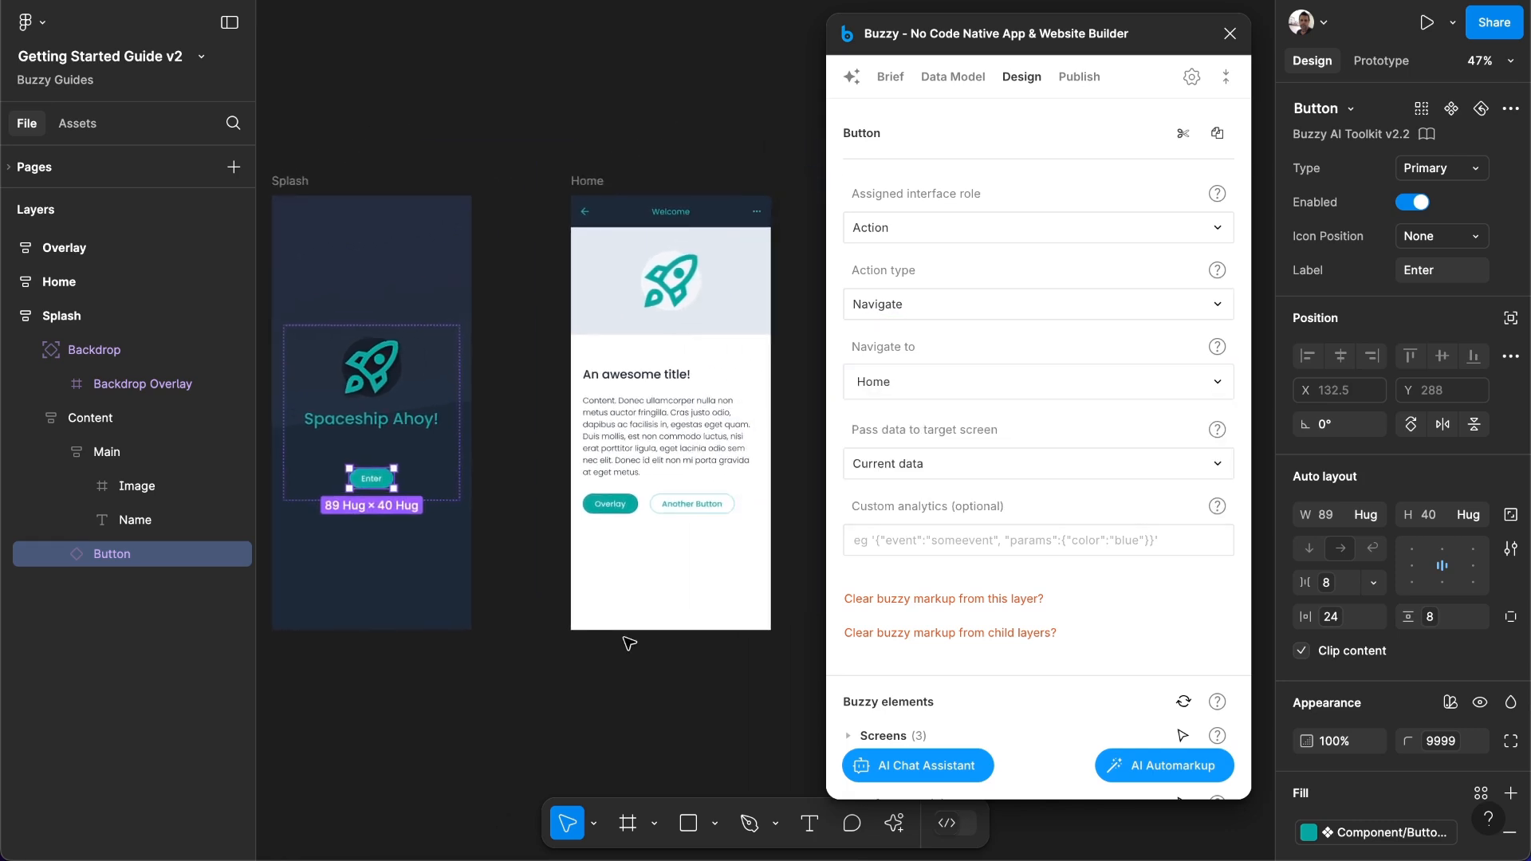
pyautogui.click(630, 504)
pyautogui.doubleClick(630, 504)
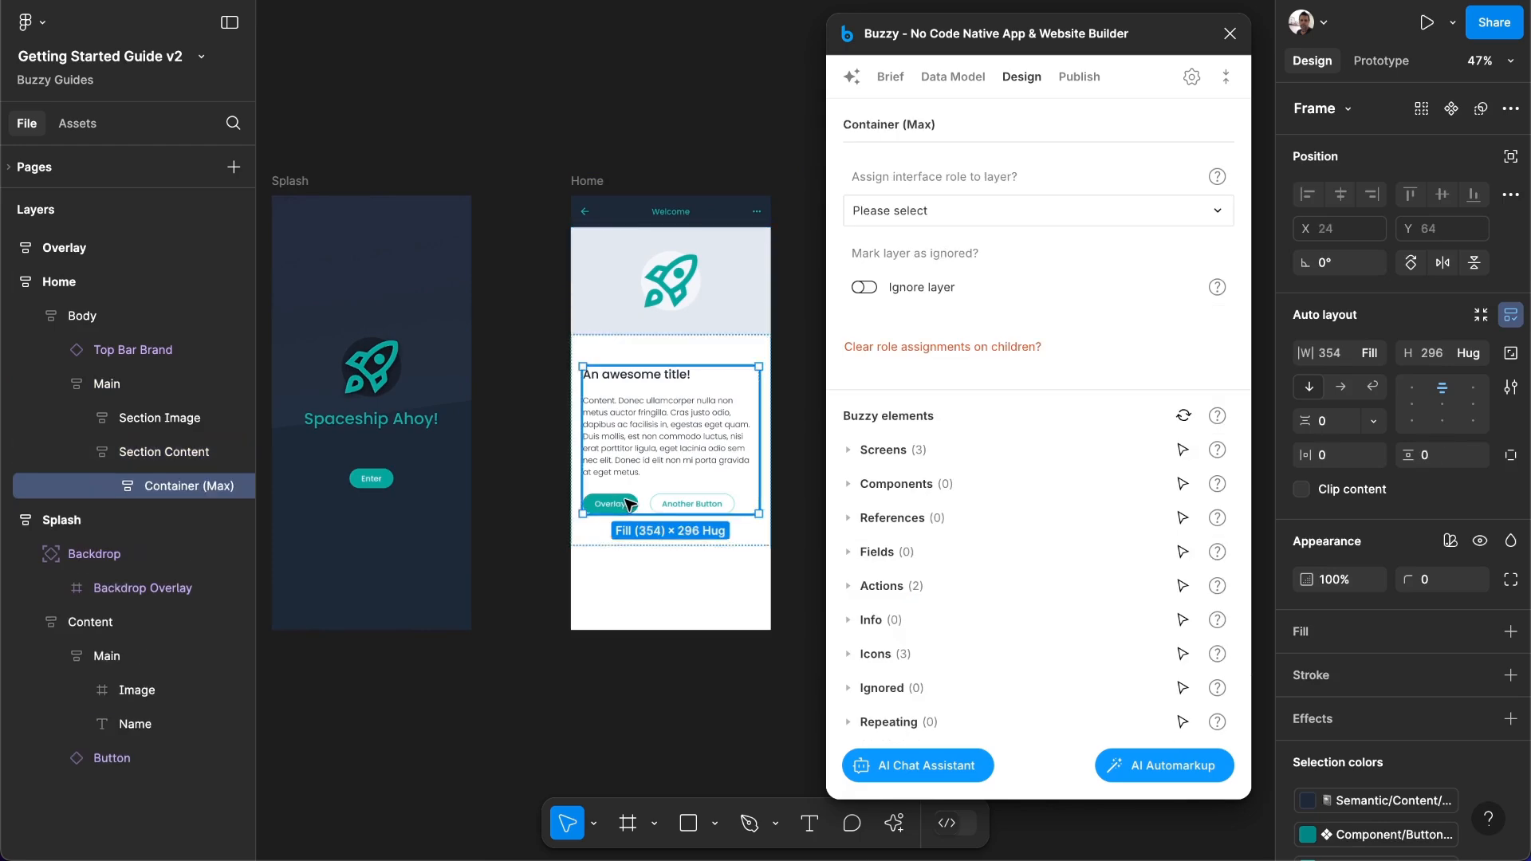
pyautogui.doubleClick(630, 504)
pyautogui.doubleClick(630, 504)
pyautogui.doubleClick(630, 504)
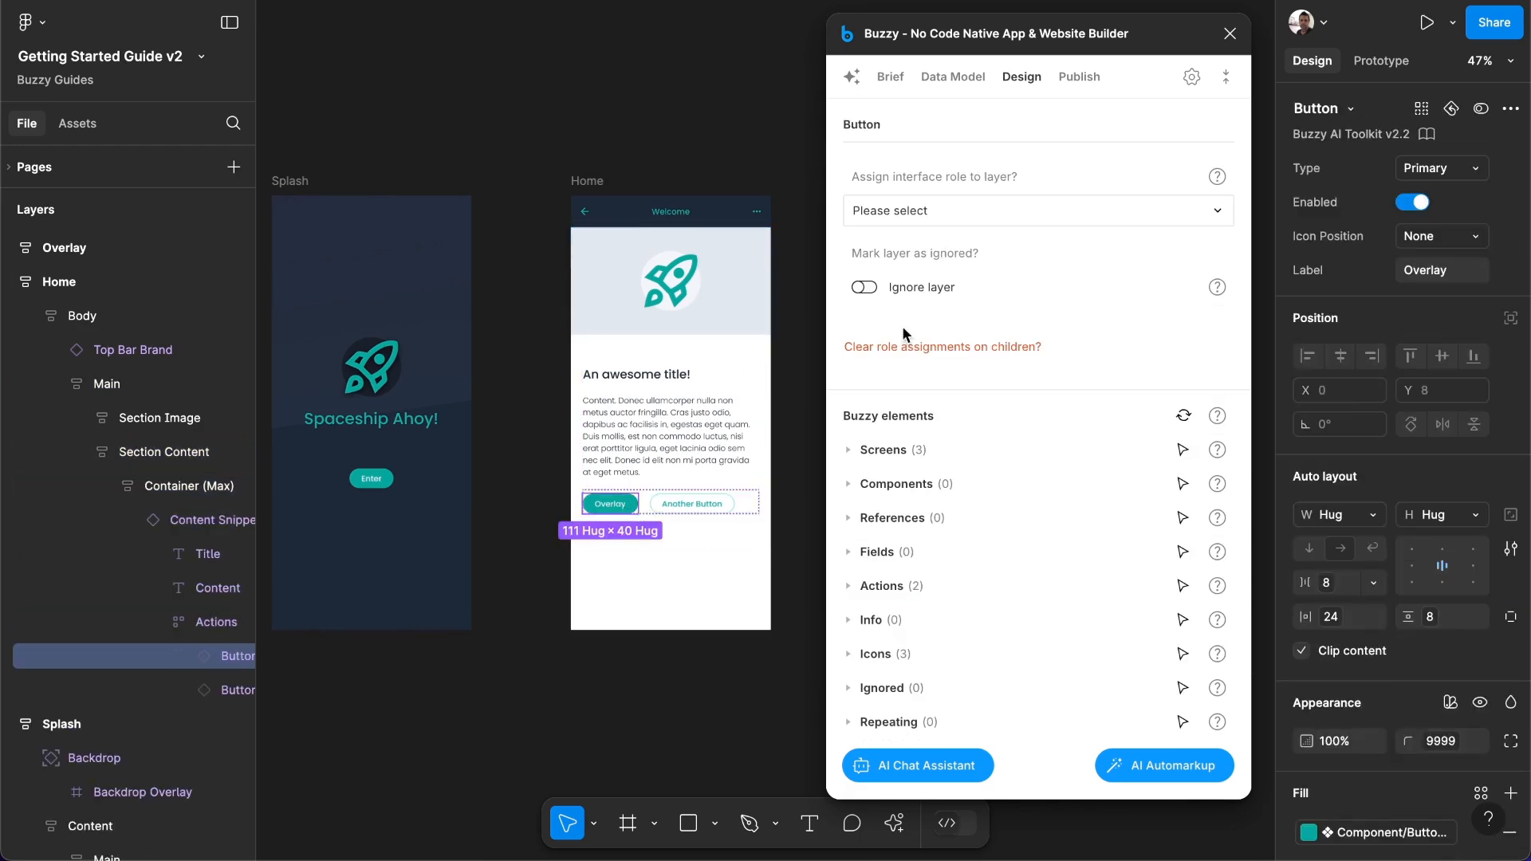
pyautogui.click(933, 210)
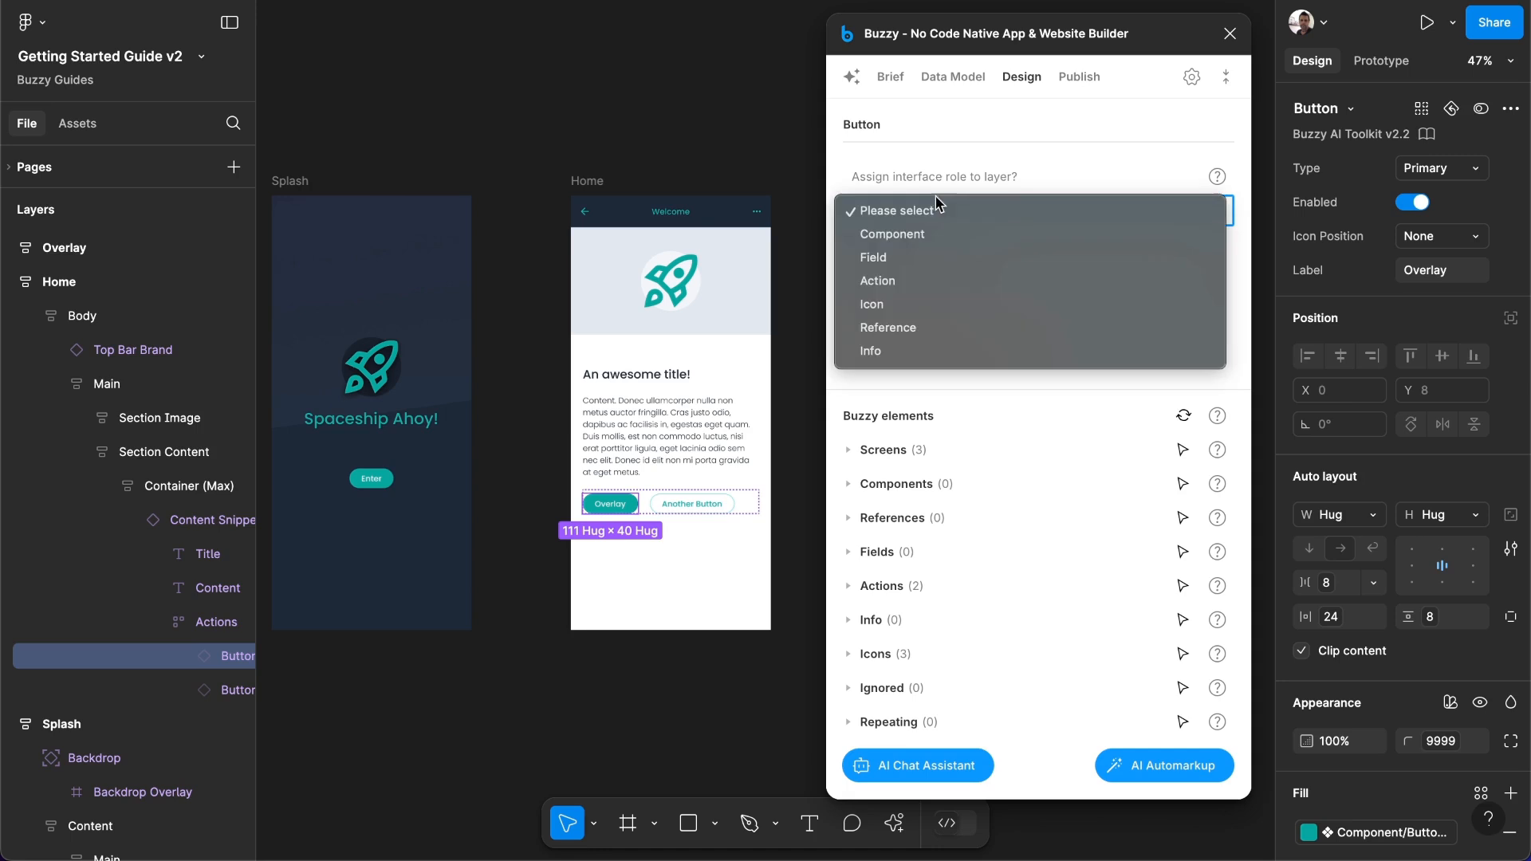
pyautogui.click(905, 281)
pyautogui.click(898, 304)
pyautogui.click(897, 351)
pyautogui.click(895, 383)
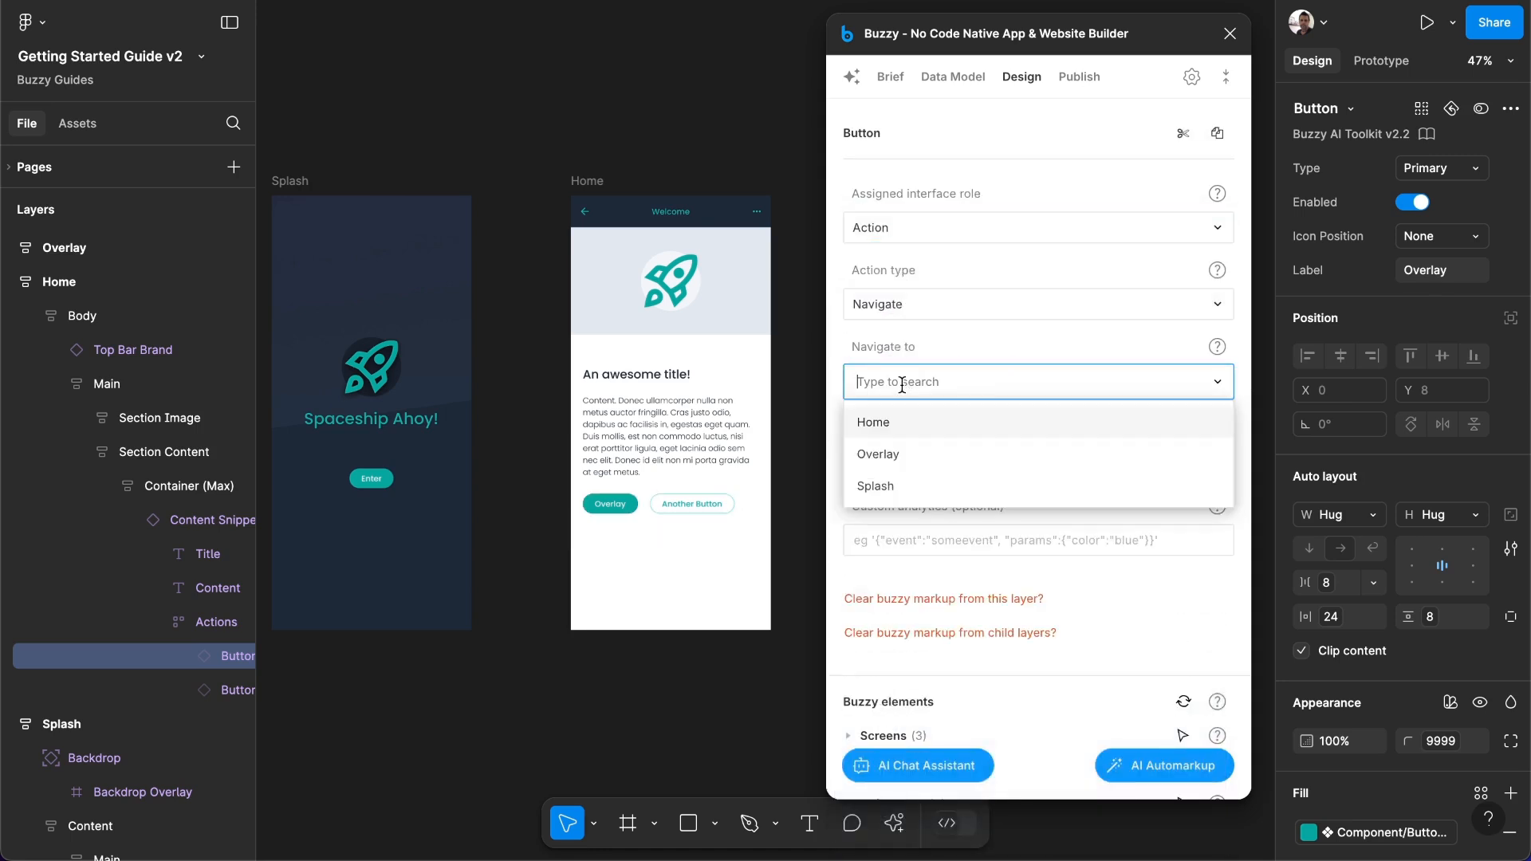
pyautogui.click(893, 456)
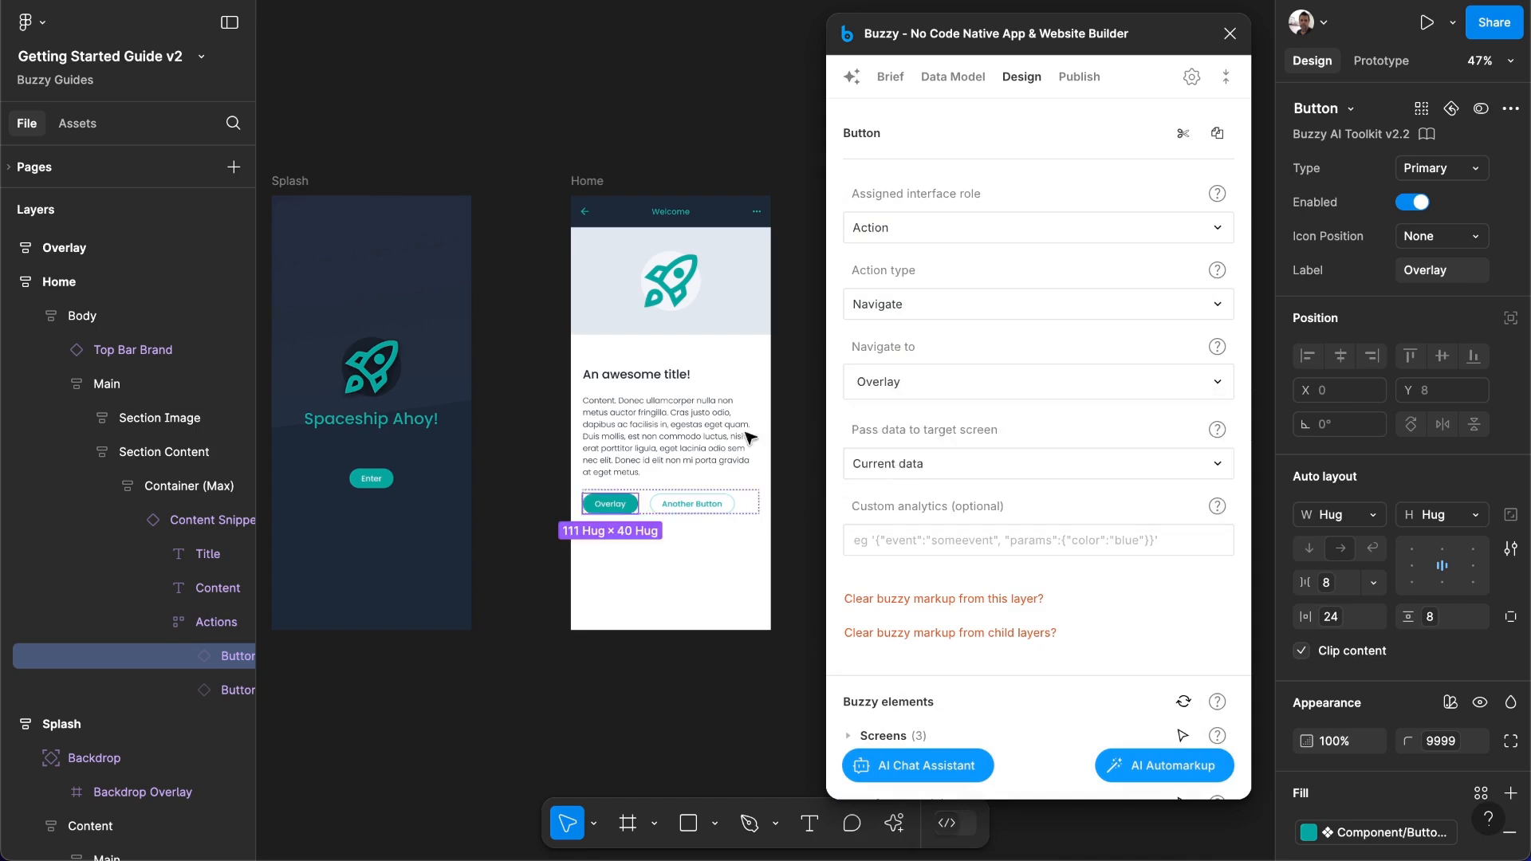
# Give the back-arrow button in the Home screen's top bar an Action role of type Back.
pyautogui.click(591, 221)
pyautogui.click(591, 220)
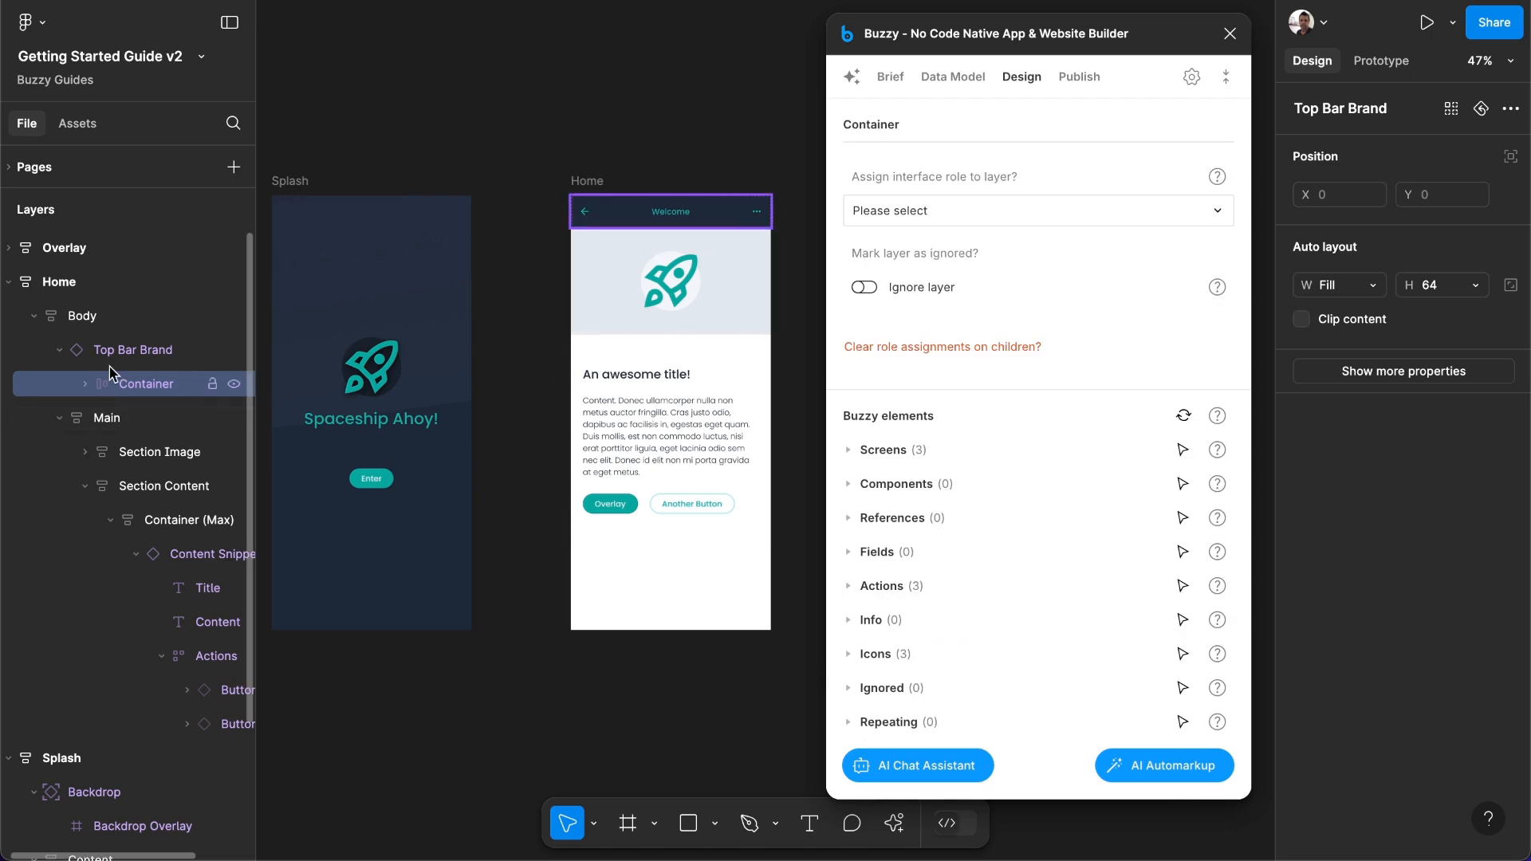
pyautogui.click(86, 384)
pyautogui.click(171, 452)
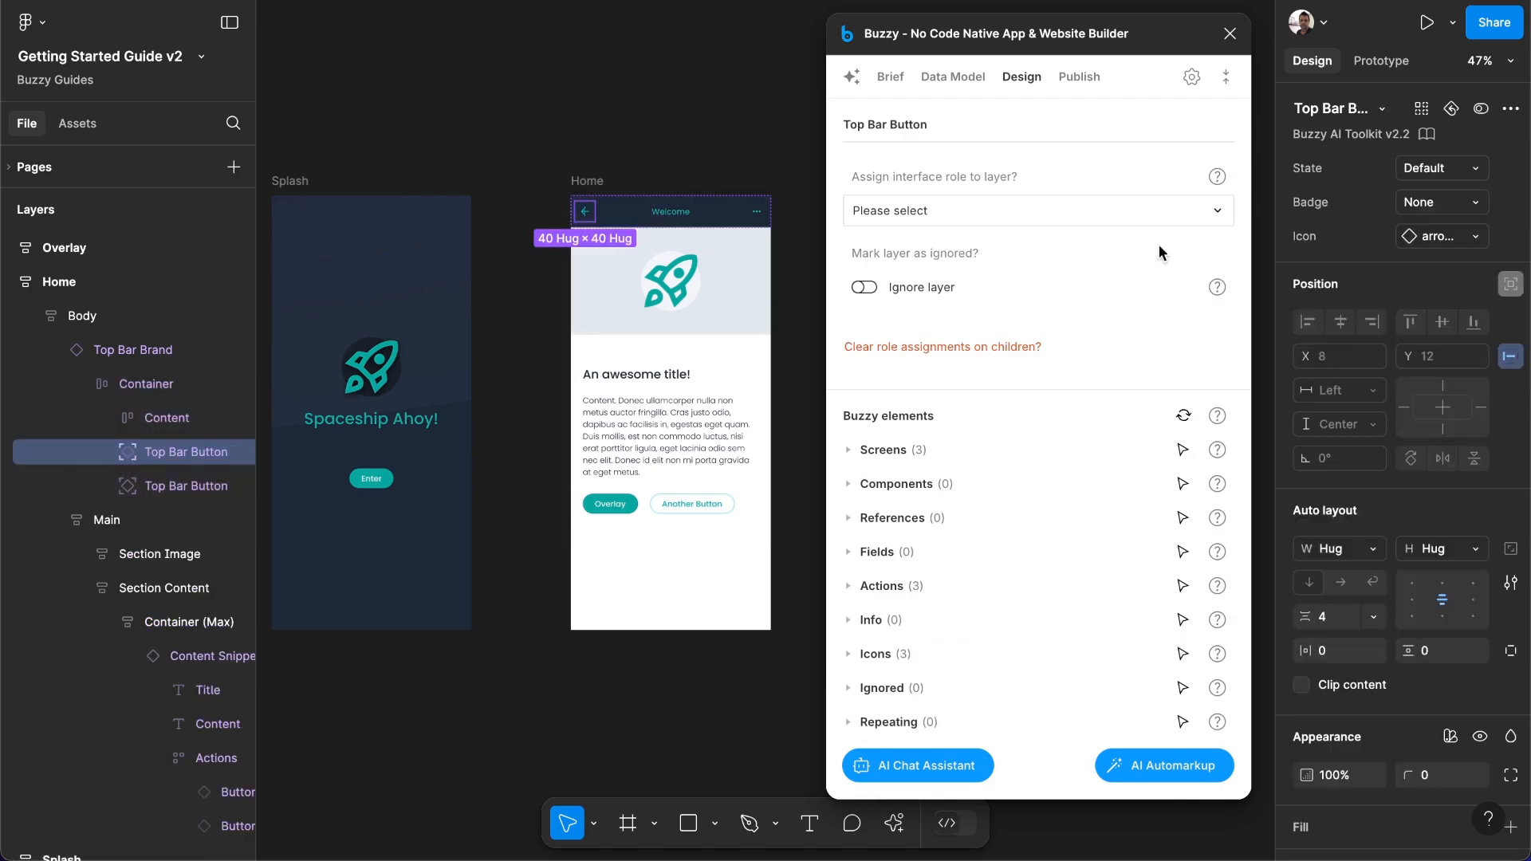
pyautogui.click(1051, 215)
pyautogui.click(1004, 278)
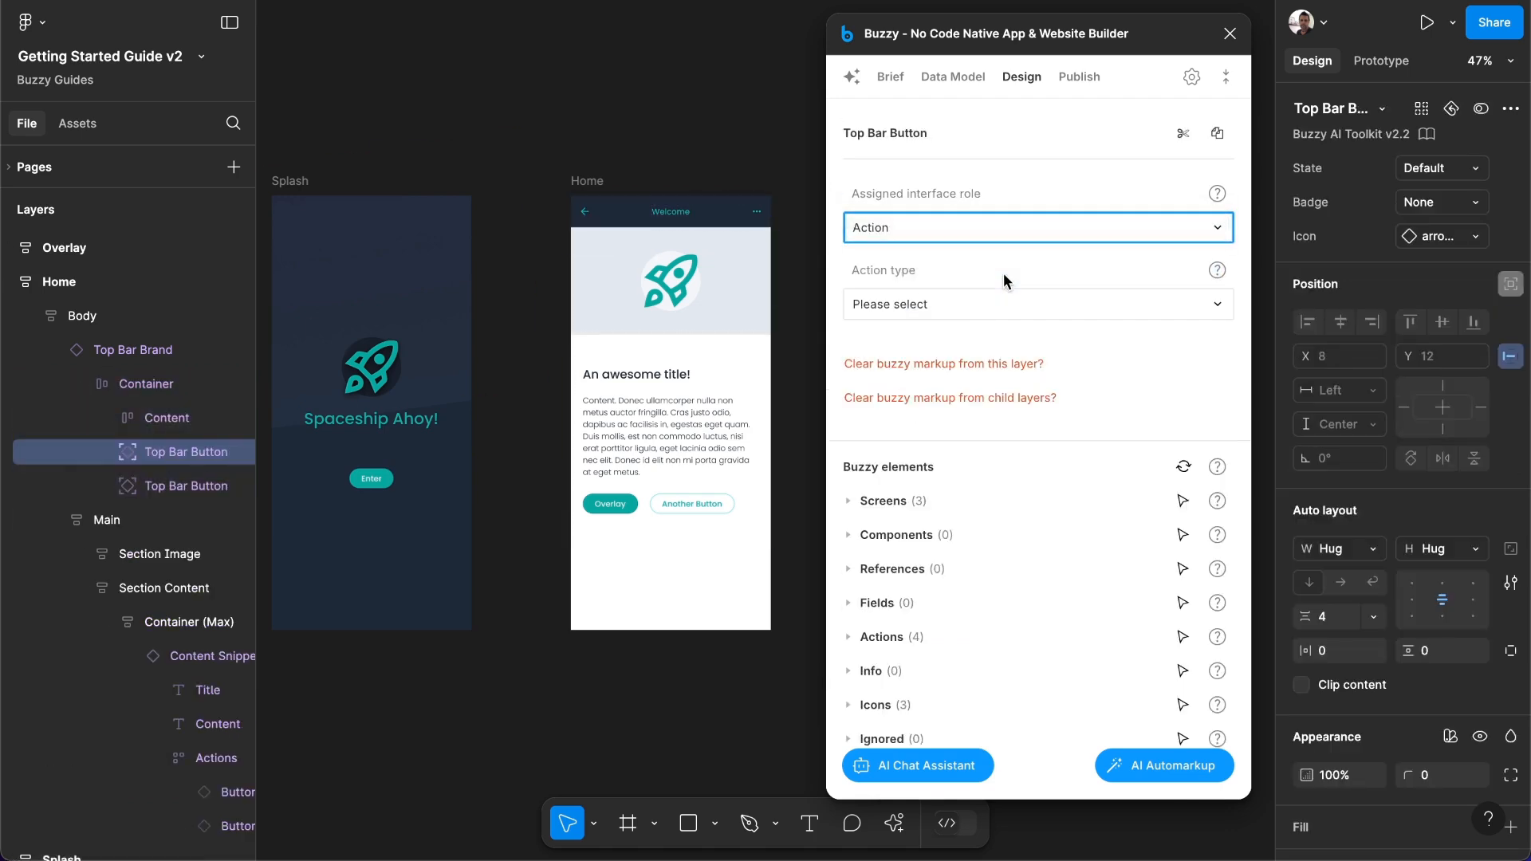
pyautogui.click(961, 312)
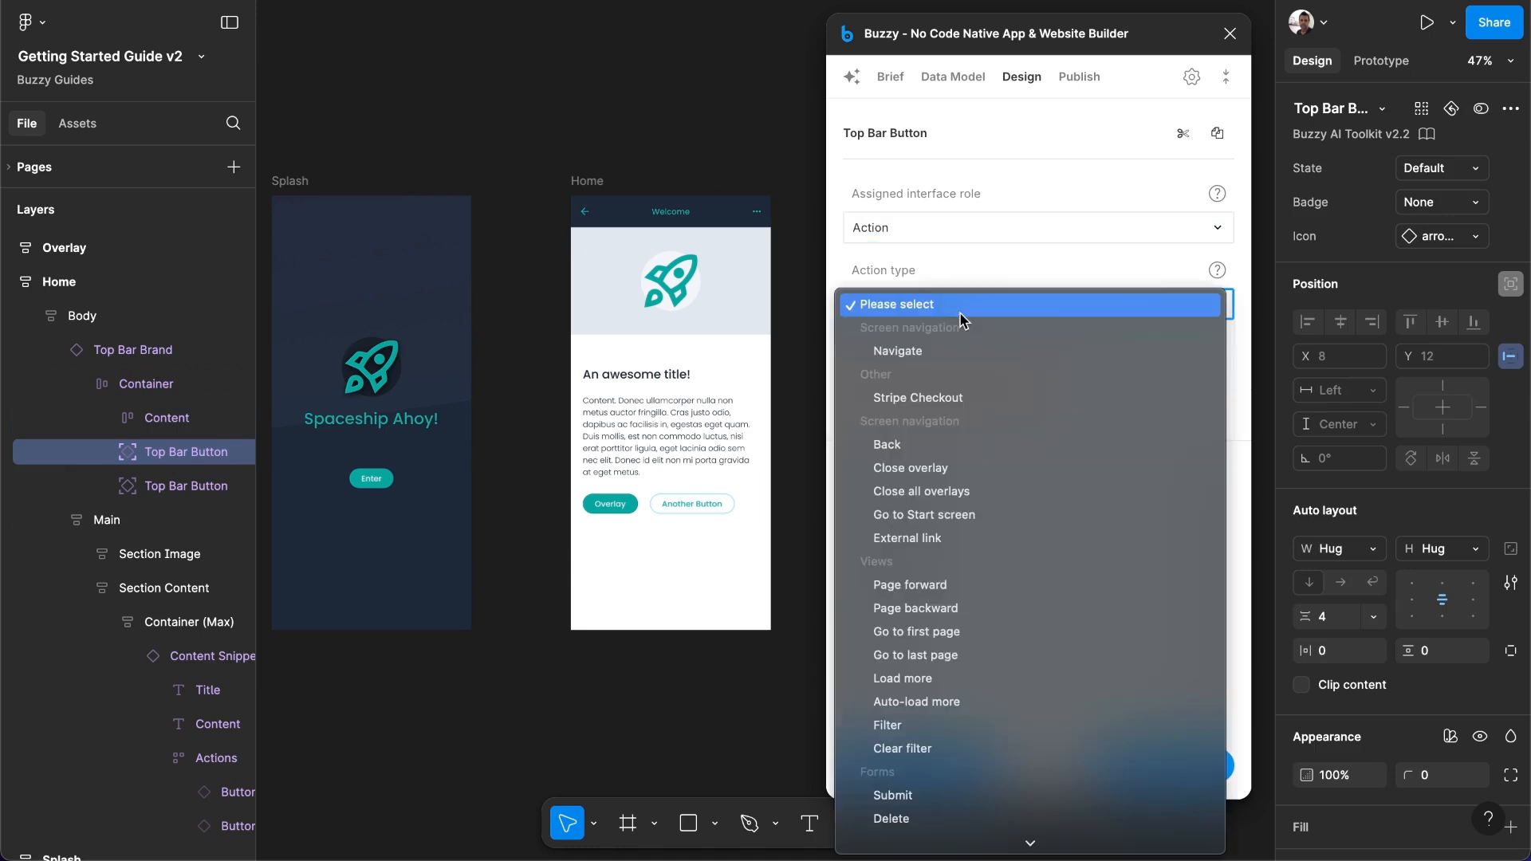
pyautogui.click(925, 444)
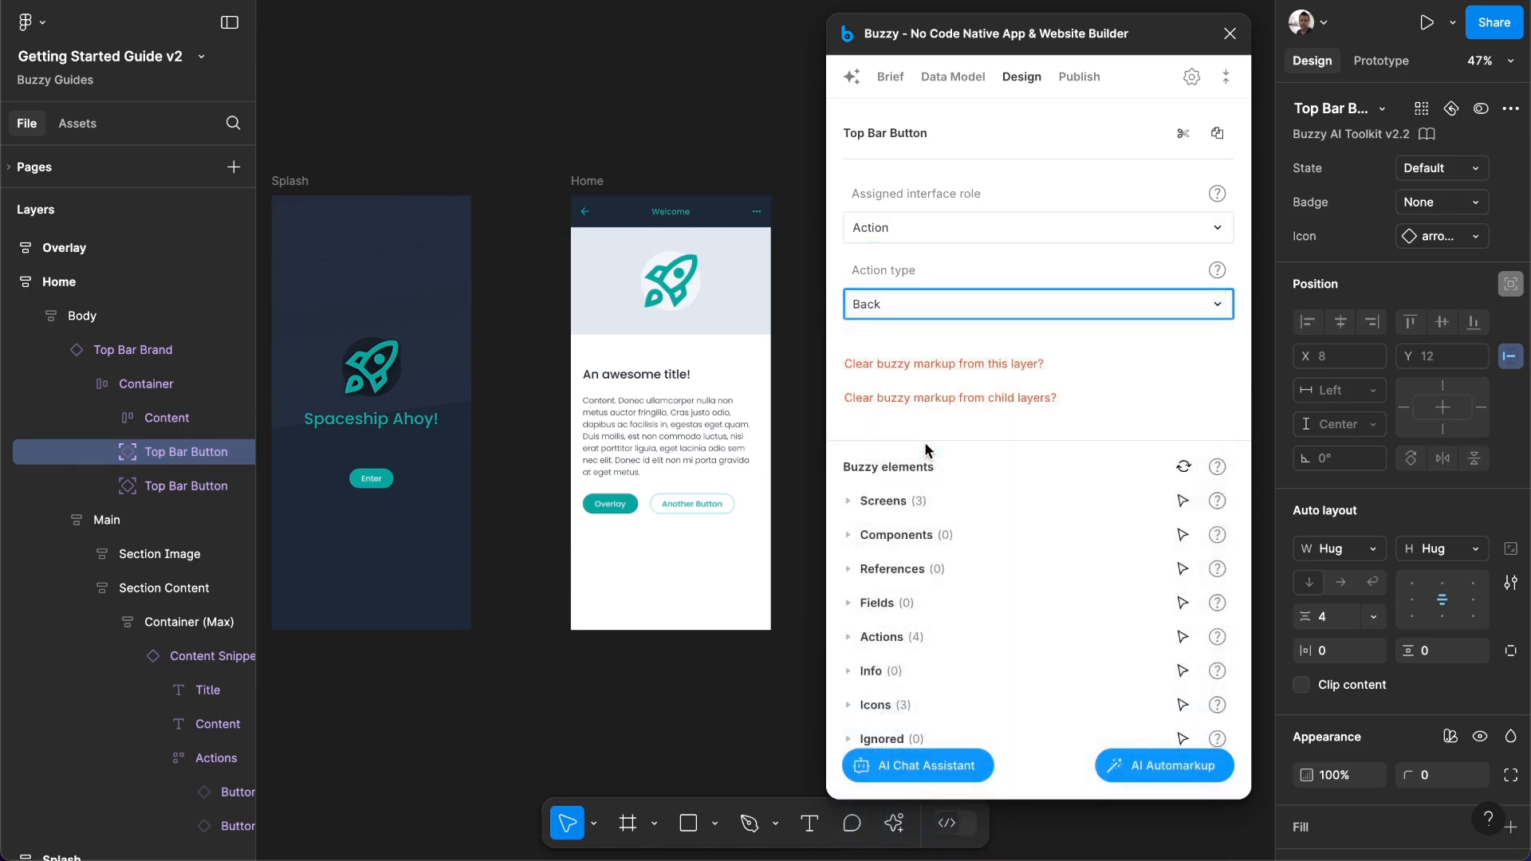
pyautogui.click(801, 201)
# Give the Cancel button in the overlay dialog an Action role of type Close overlay.
pyautogui.hscroll(5, 694, 710)
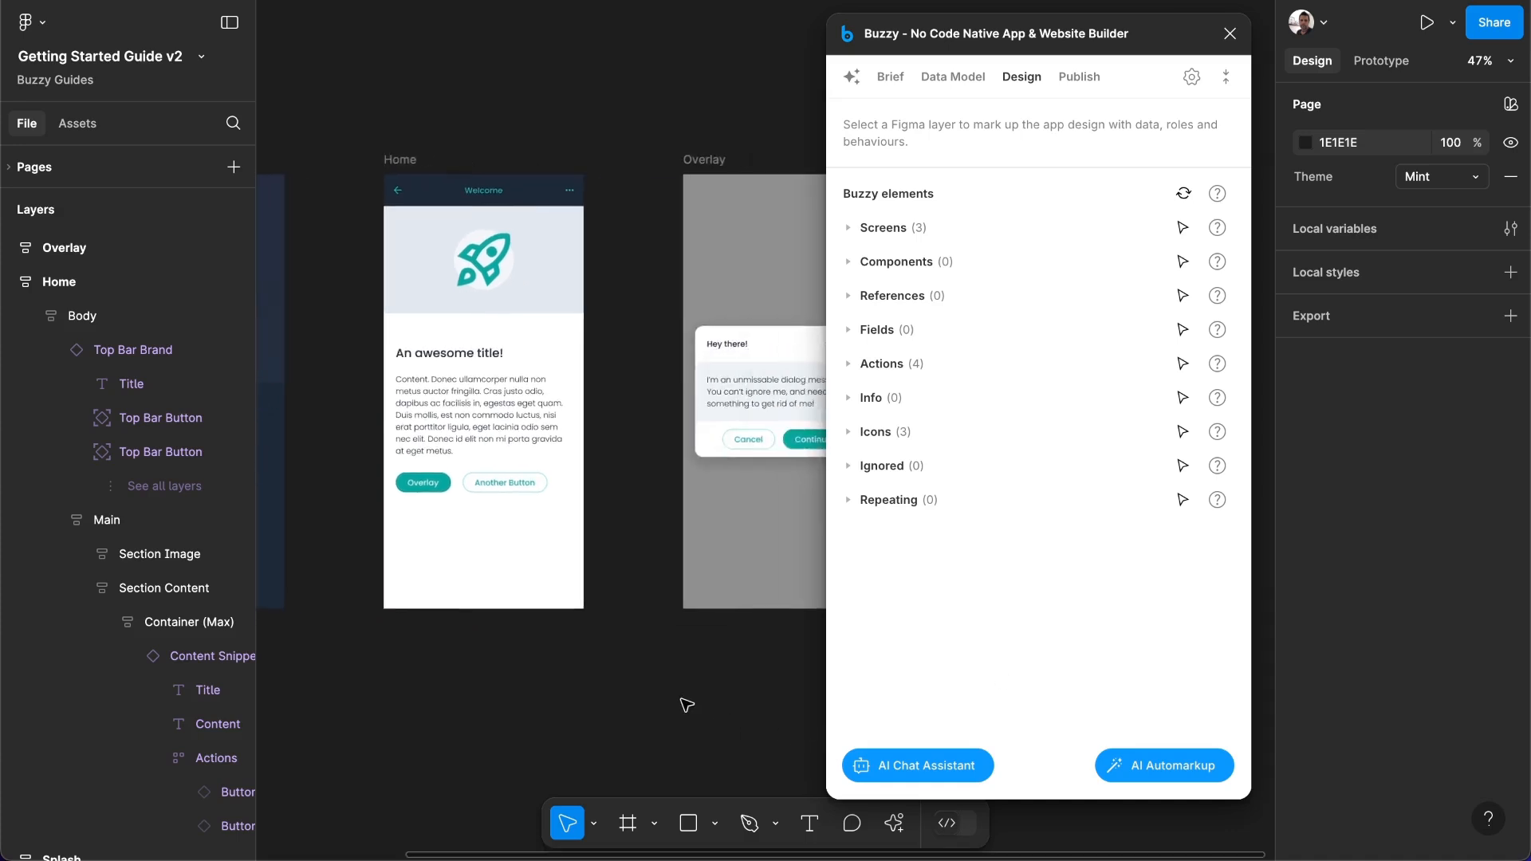
pyautogui.scroll(5, 643, 549)
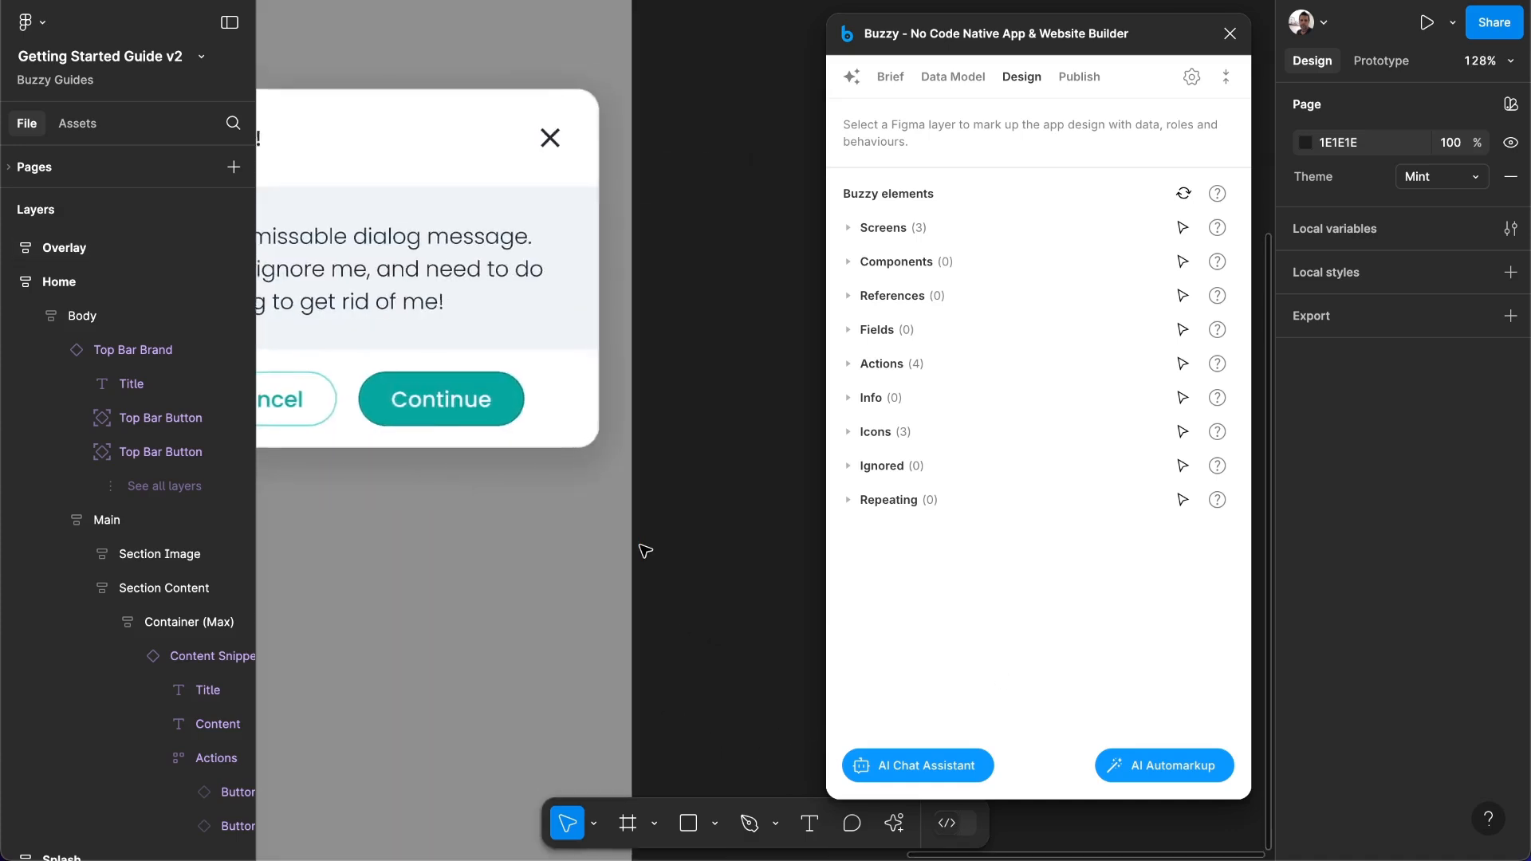
pyautogui.hscroll(-2, 643, 548)
pyautogui.scroll(1, 643, 548)
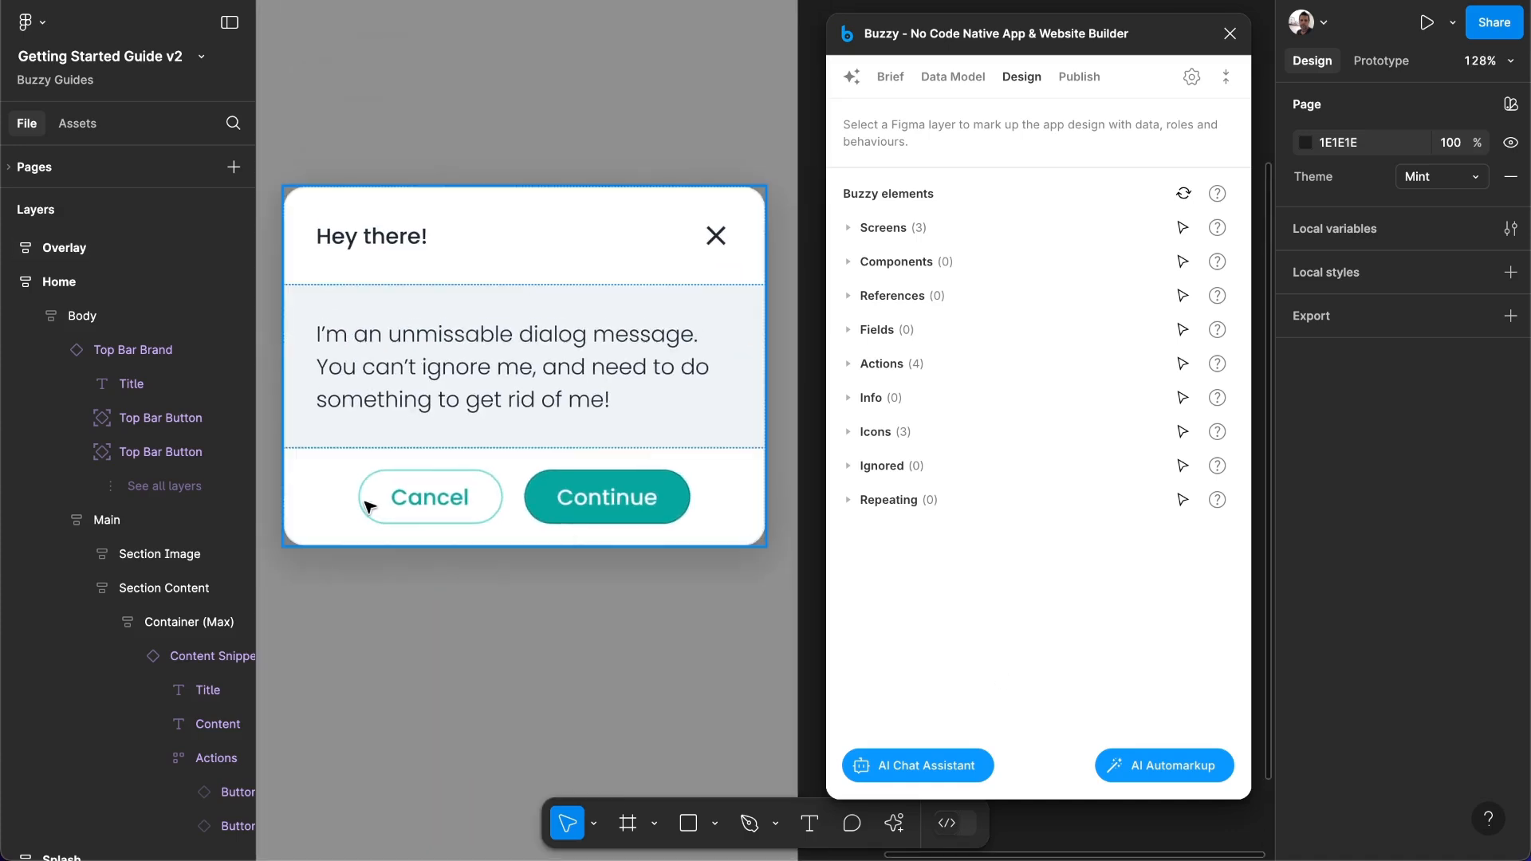
pyautogui.click(491, 508)
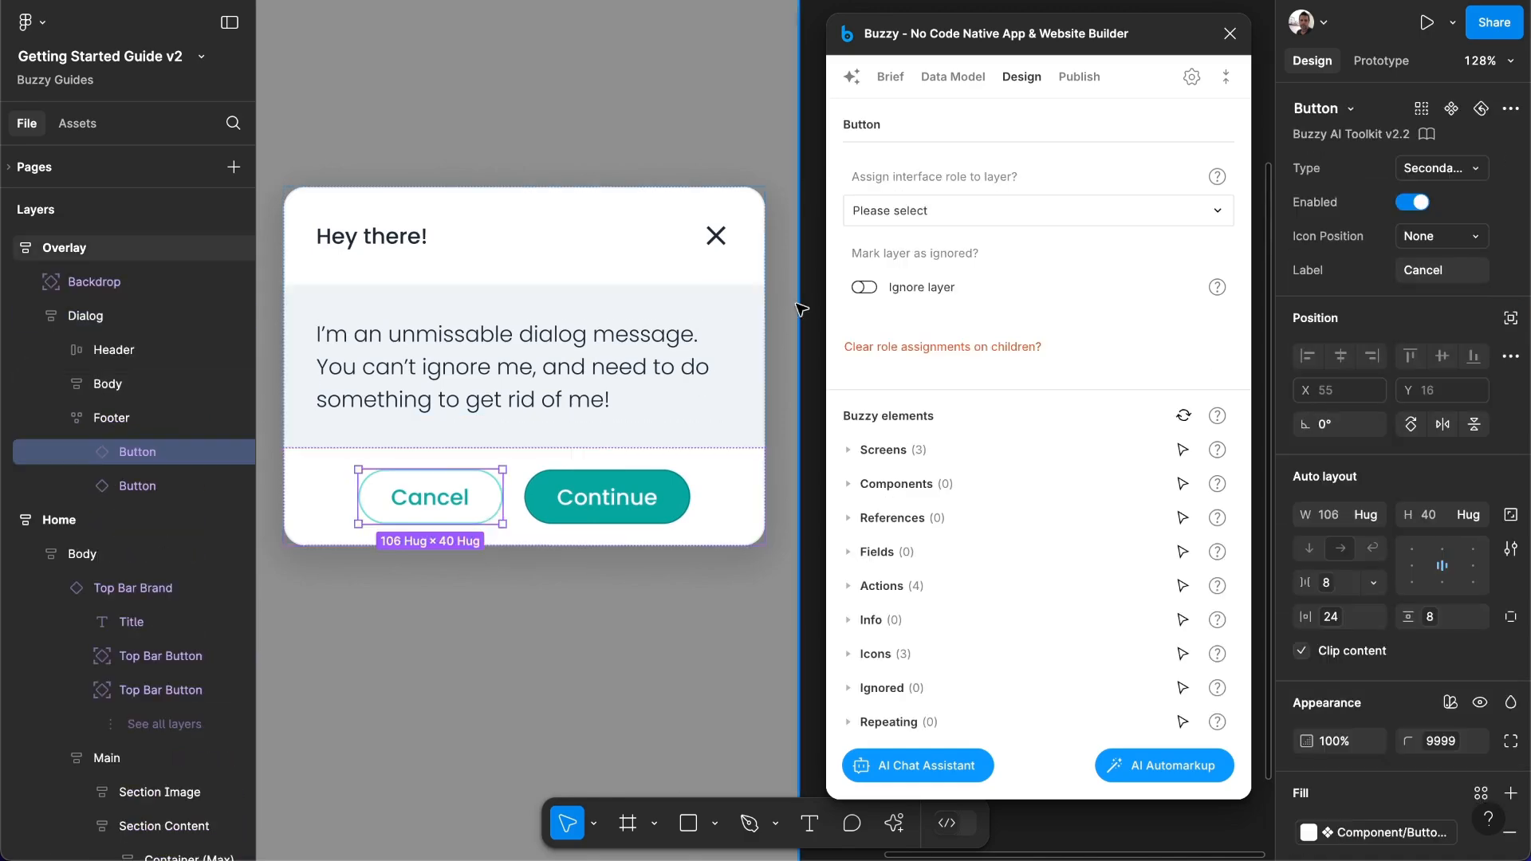
pyautogui.click(902, 211)
pyautogui.press('Escape')
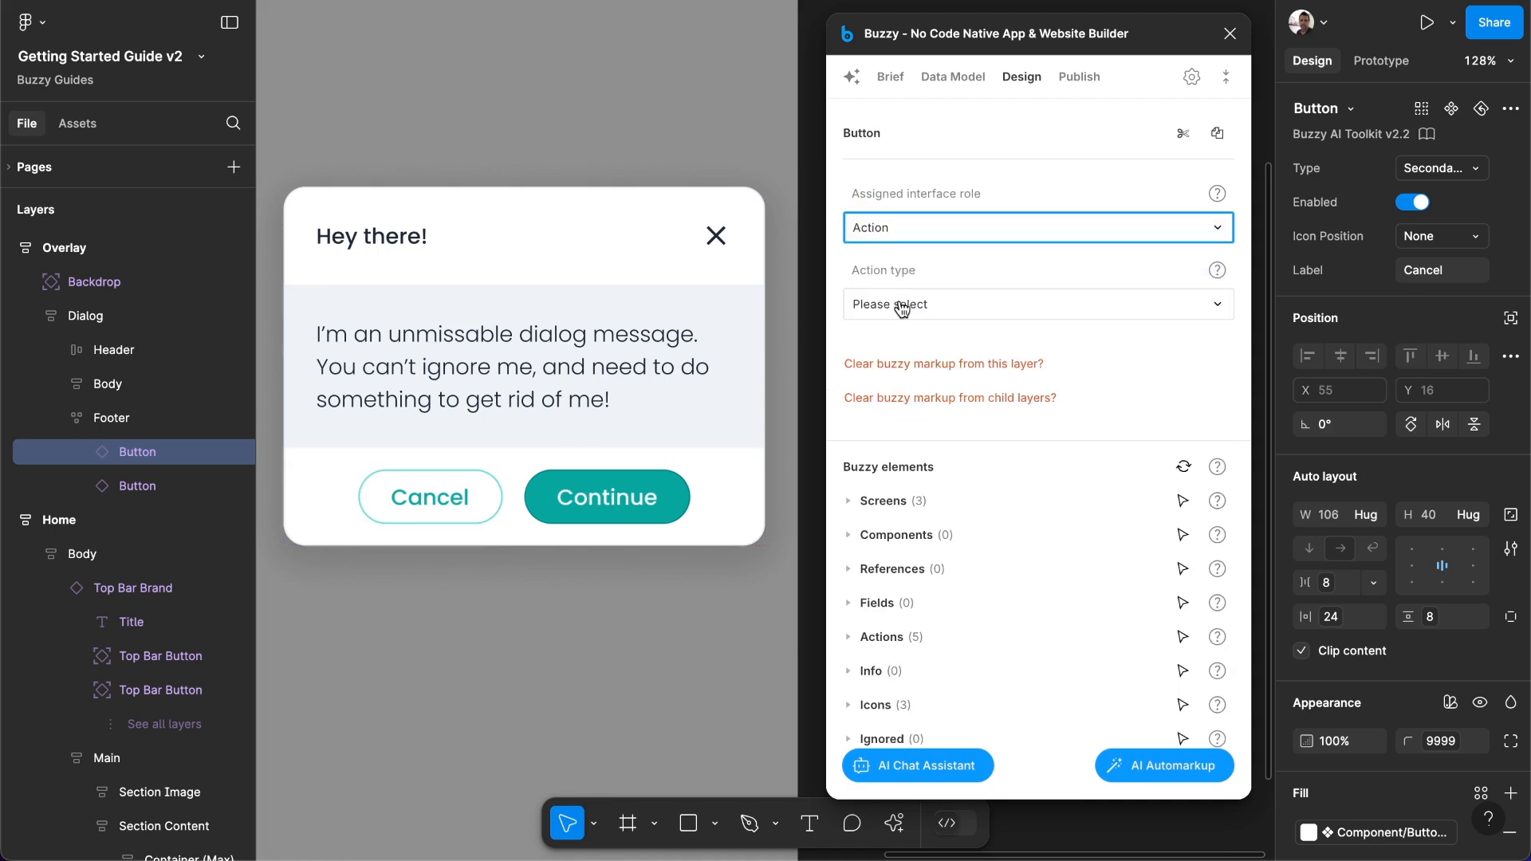
pyautogui.click(898, 301)
pyautogui.click(912, 470)
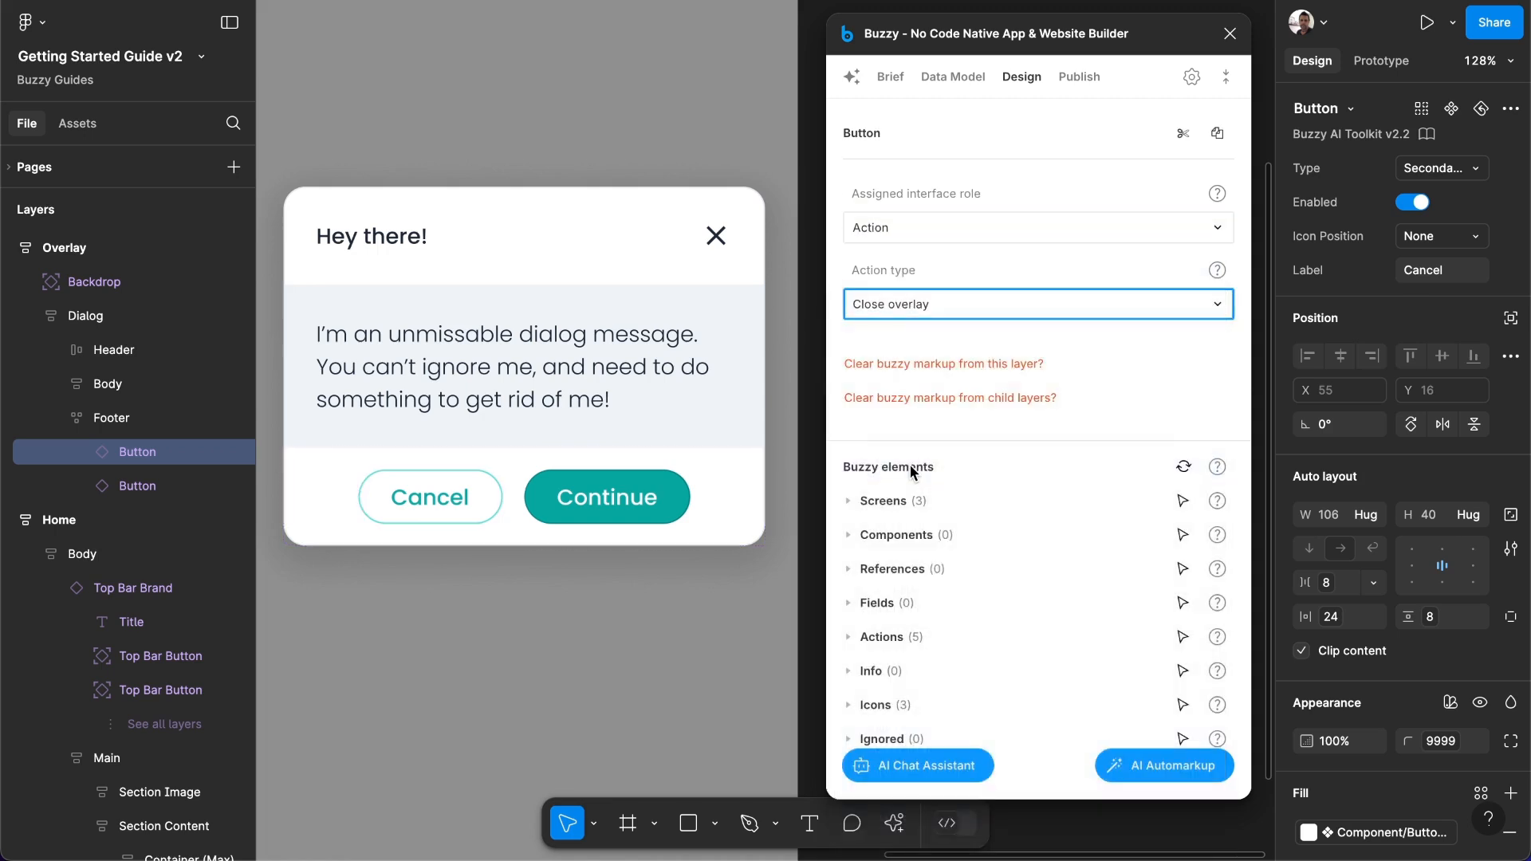
# Check the Buzzy role and action type assigned to the close icon button in the overlay dialog's header.
pyautogui.click(716, 235)
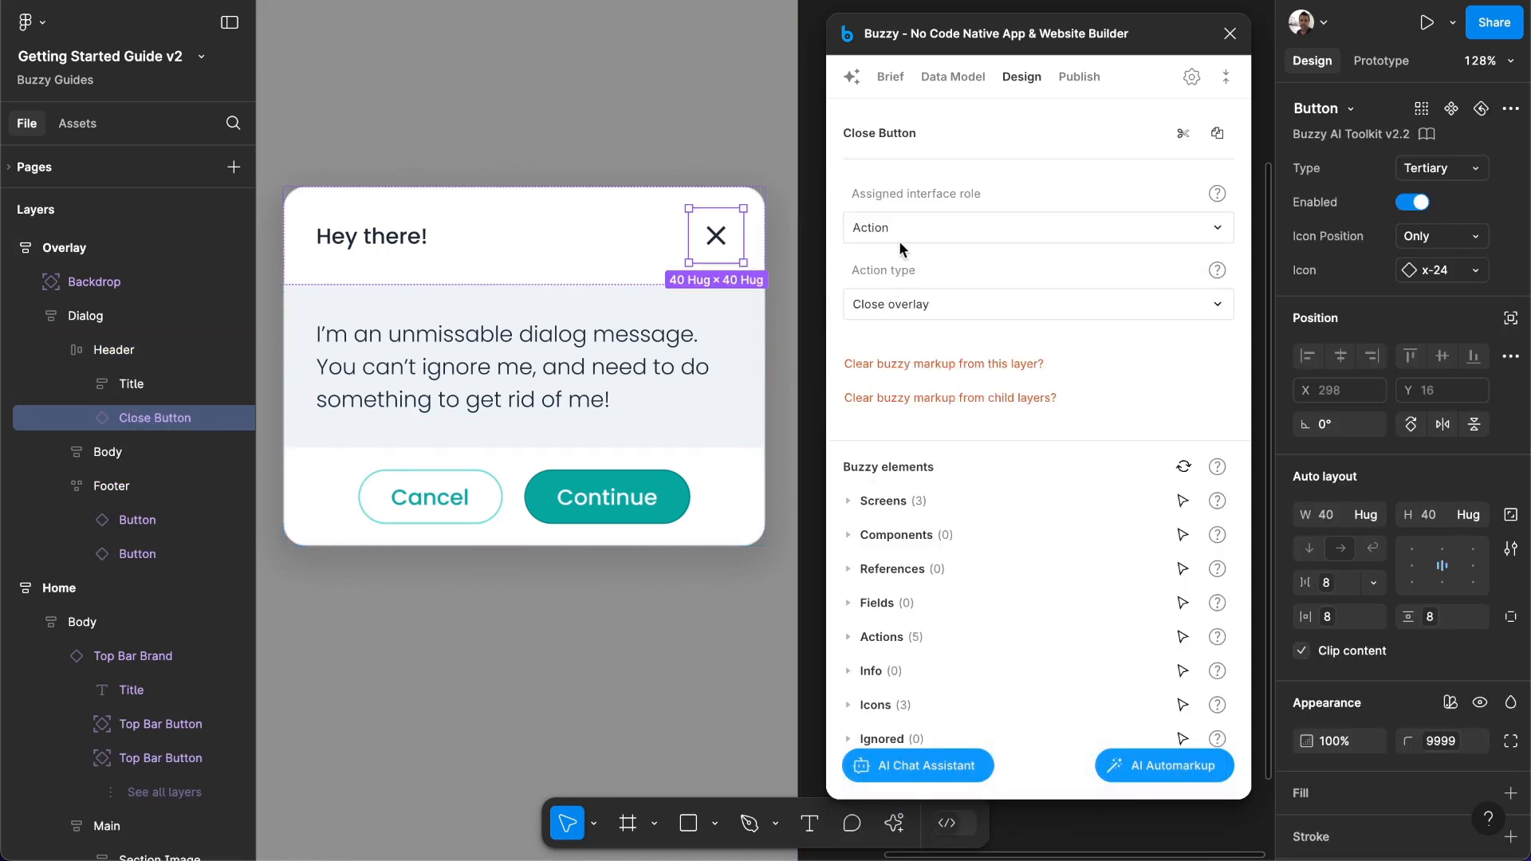
pyautogui.scroll(3, 686, 128)
pyautogui.scroll(1, 686, 128)
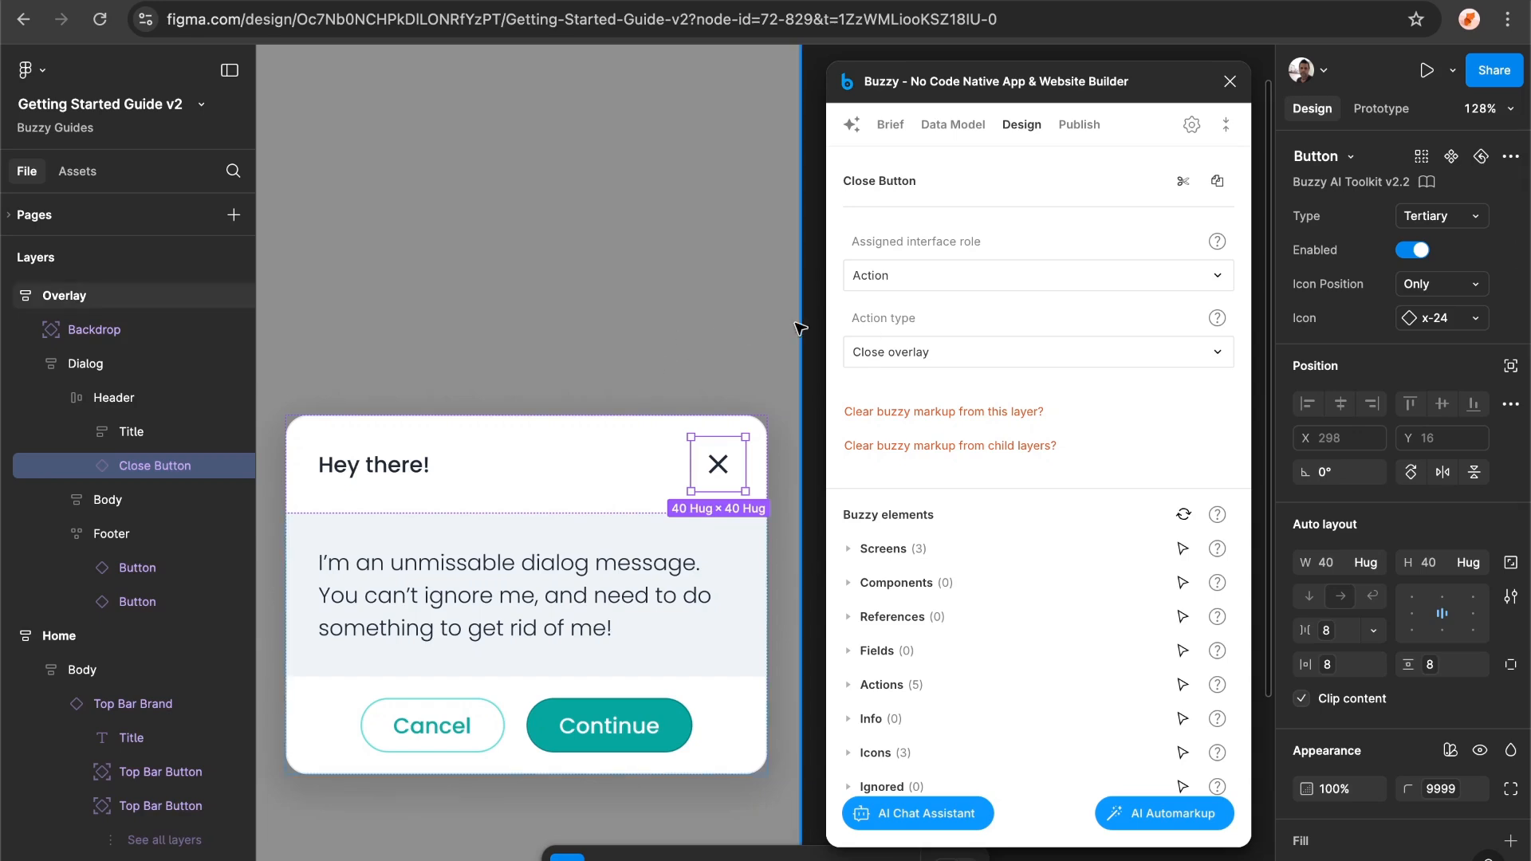
pyautogui.click(726, 327)
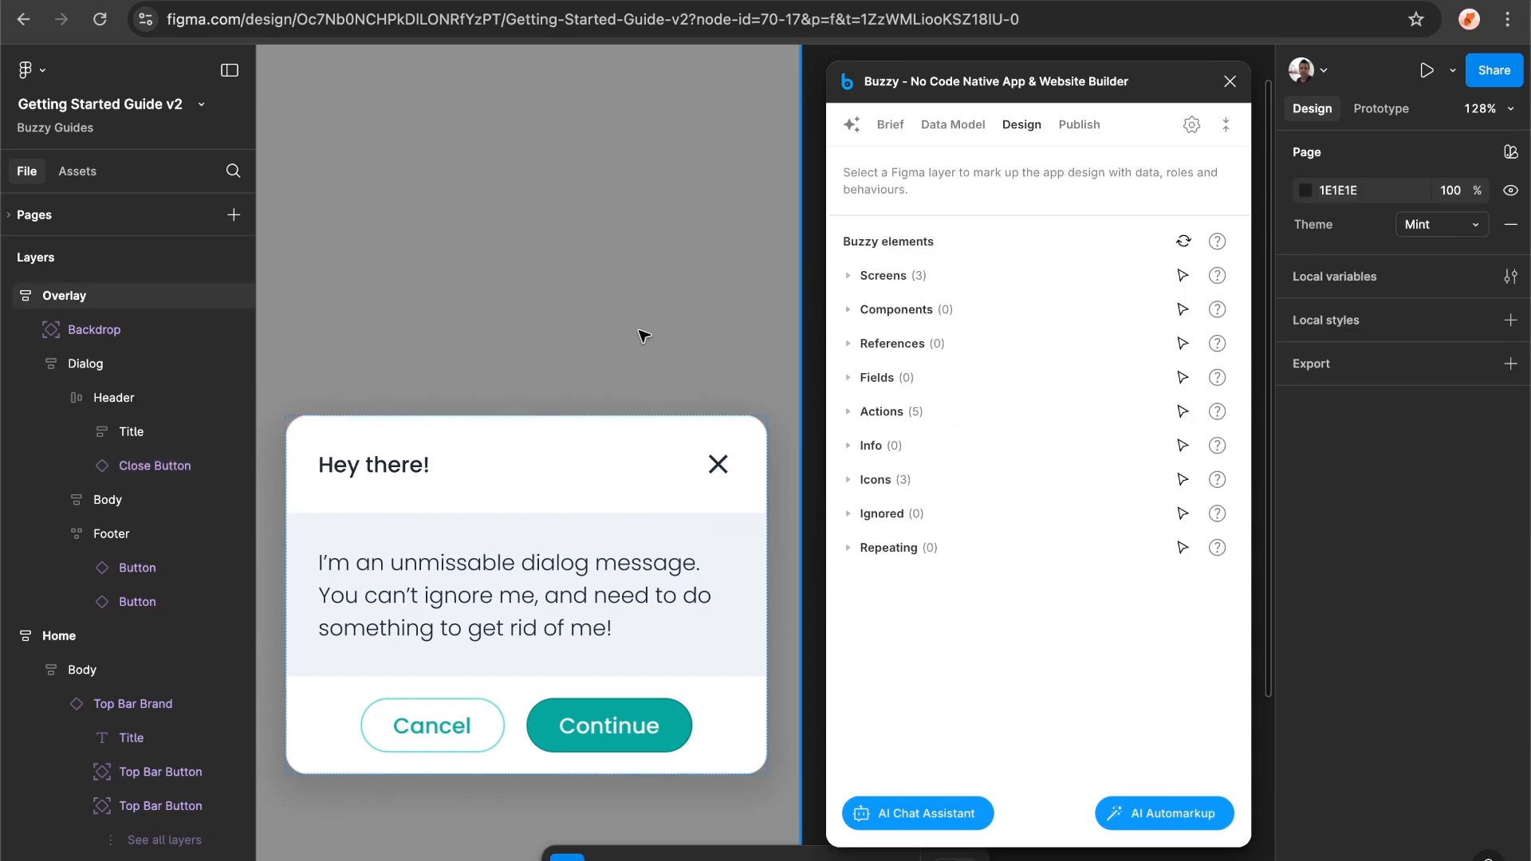
# Give the Backdrop layer on the Overlay screen an Action role of type Close overlay.
pyautogui.scroll(-5, 643, 335)
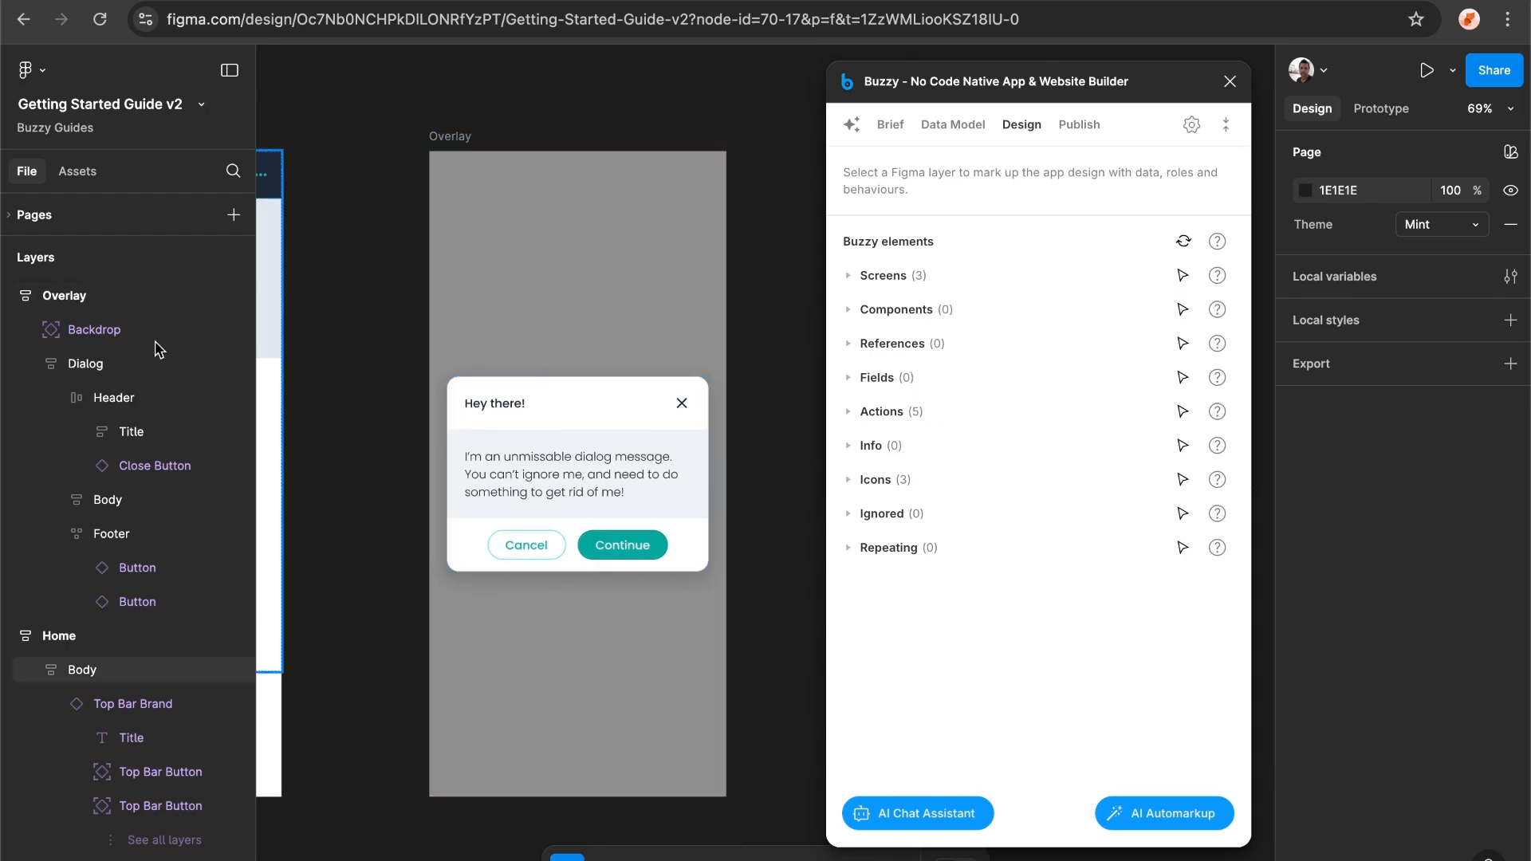
pyautogui.click(90, 329)
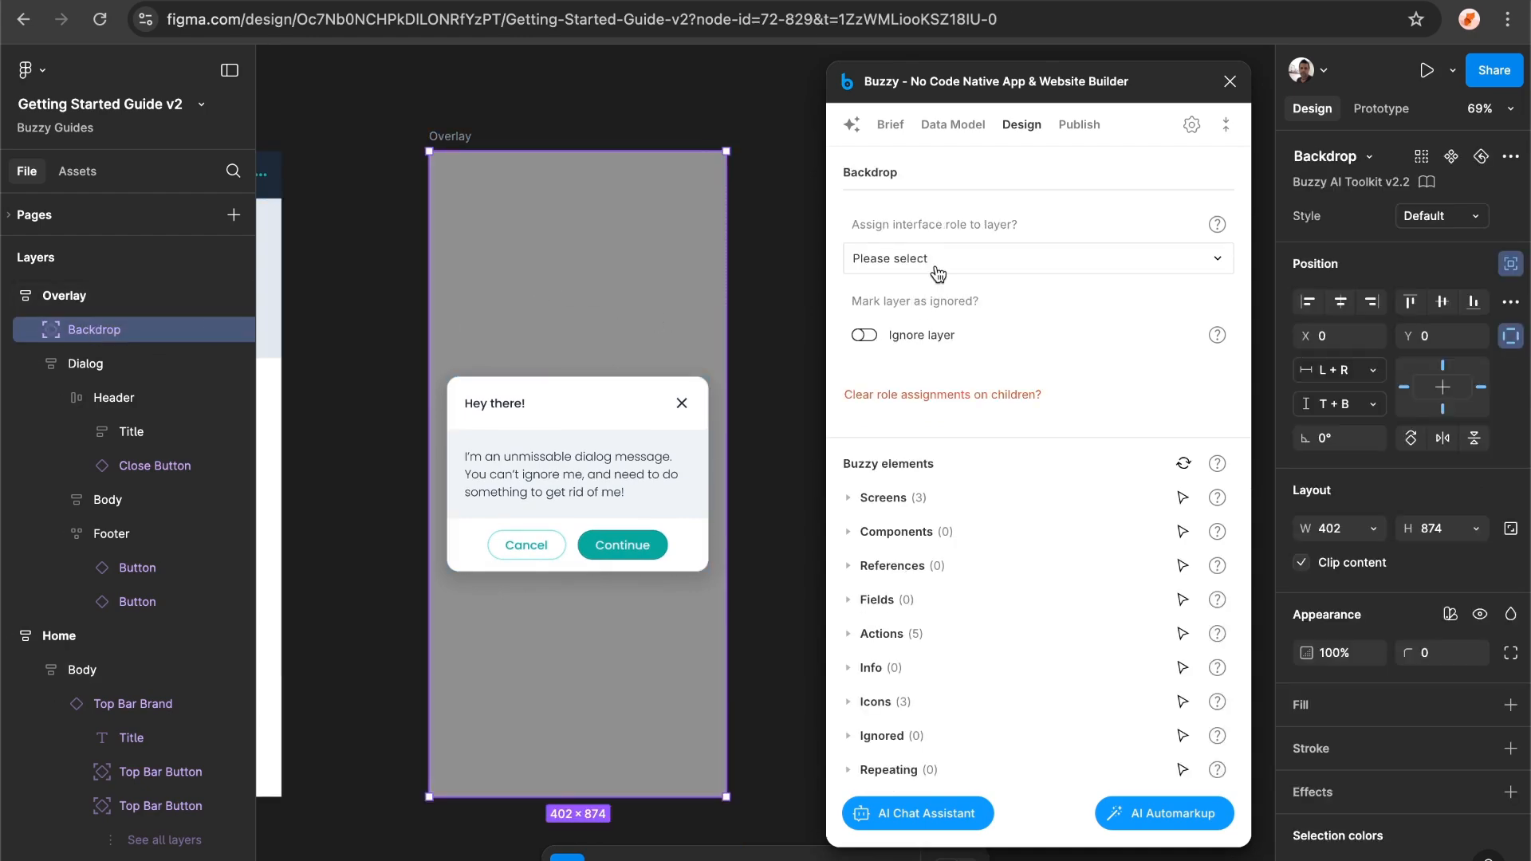
pyautogui.click(938, 268)
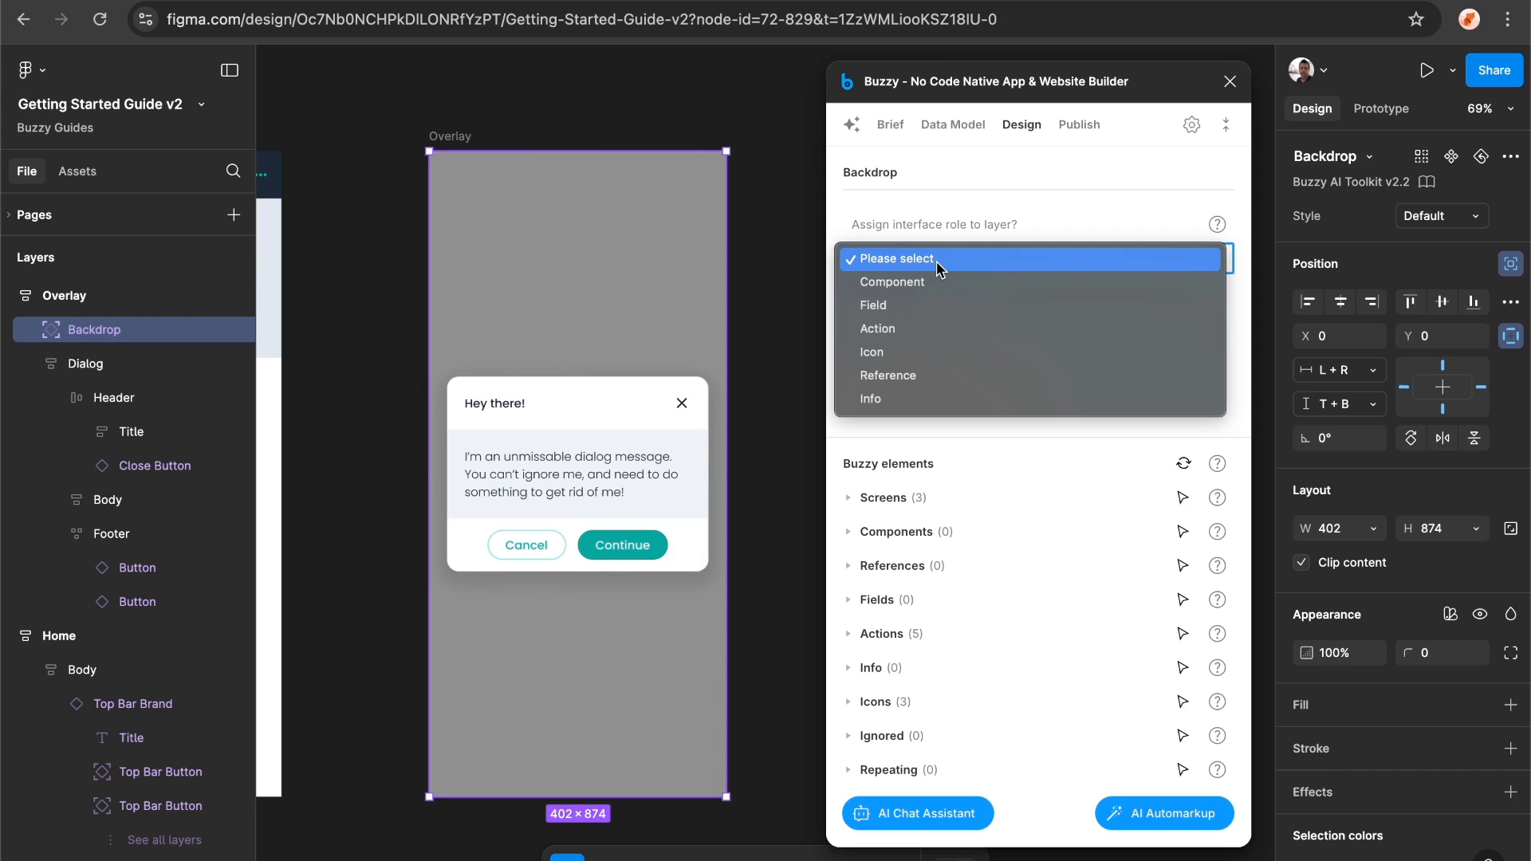
pyautogui.click(917, 331)
pyautogui.click(919, 355)
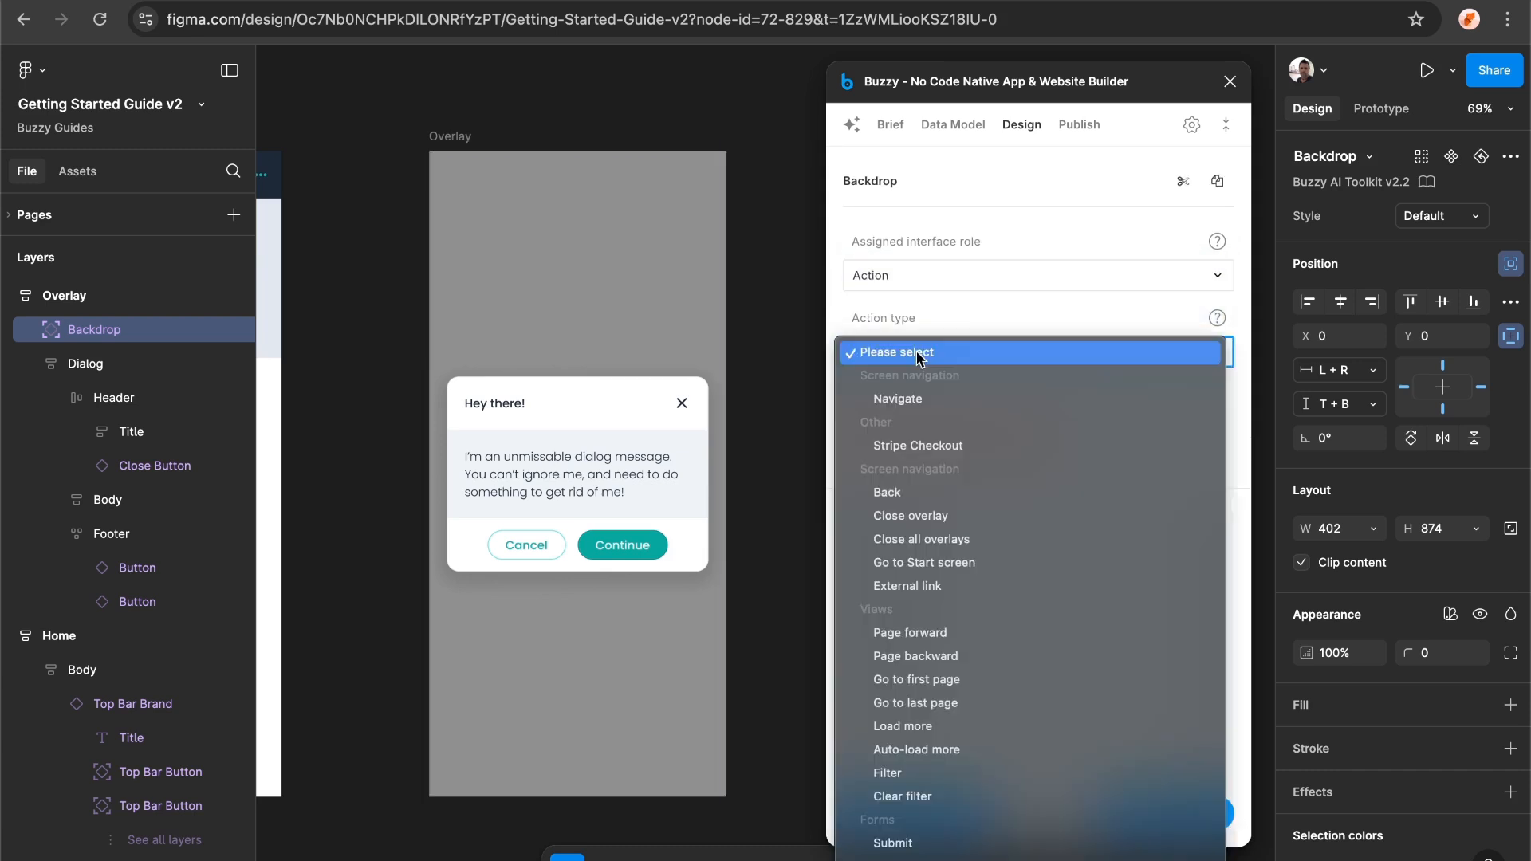
pyautogui.click(909, 518)
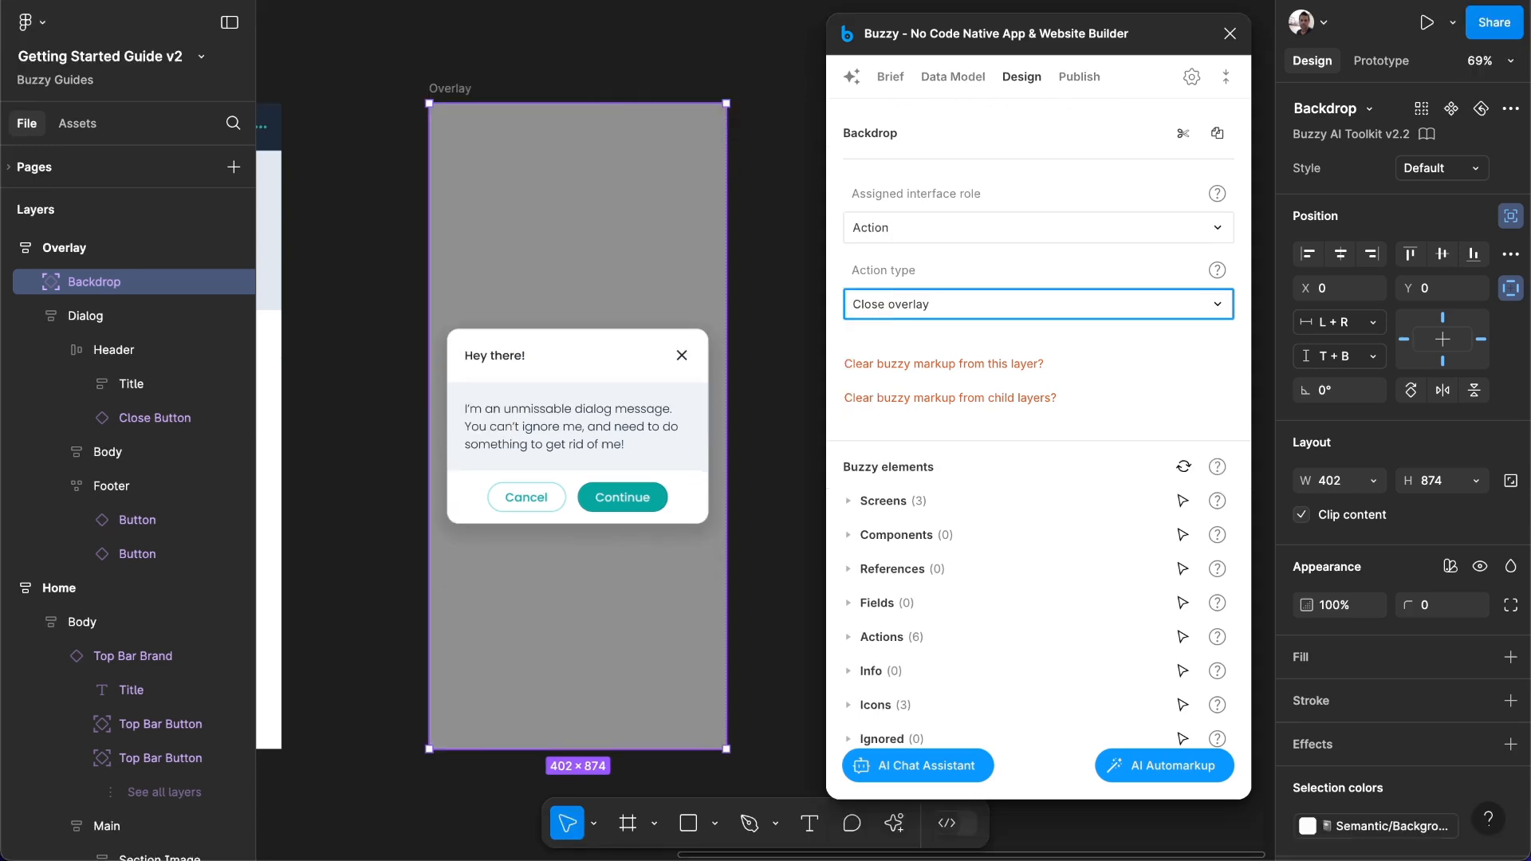
# Update the published app, and test its Enter button, overlay actions and response to window resizing in the browser.
pyautogui.click(1086, 76)
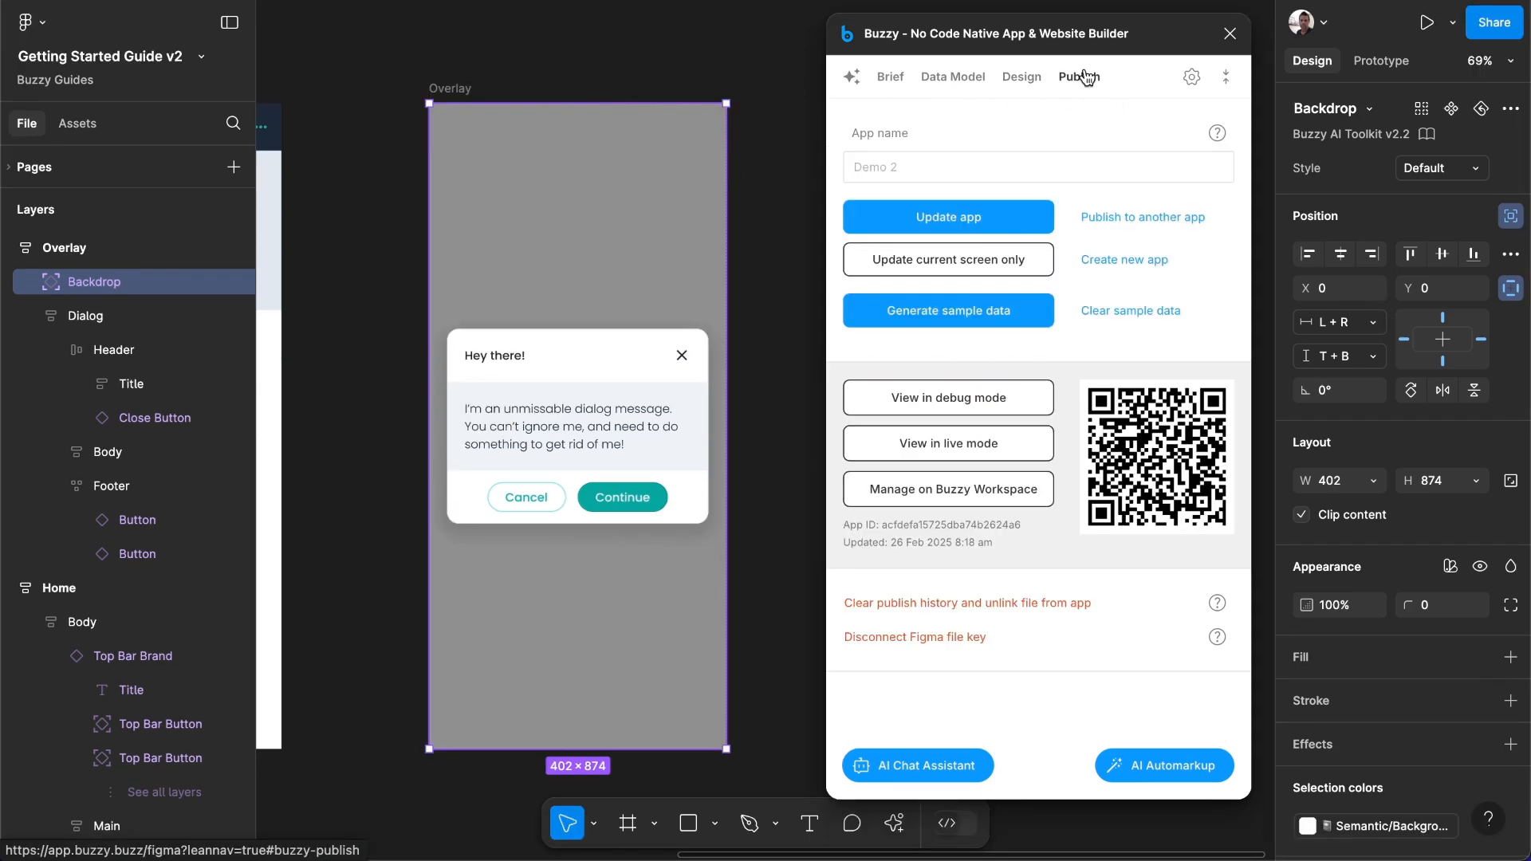
pyautogui.click(1005, 229)
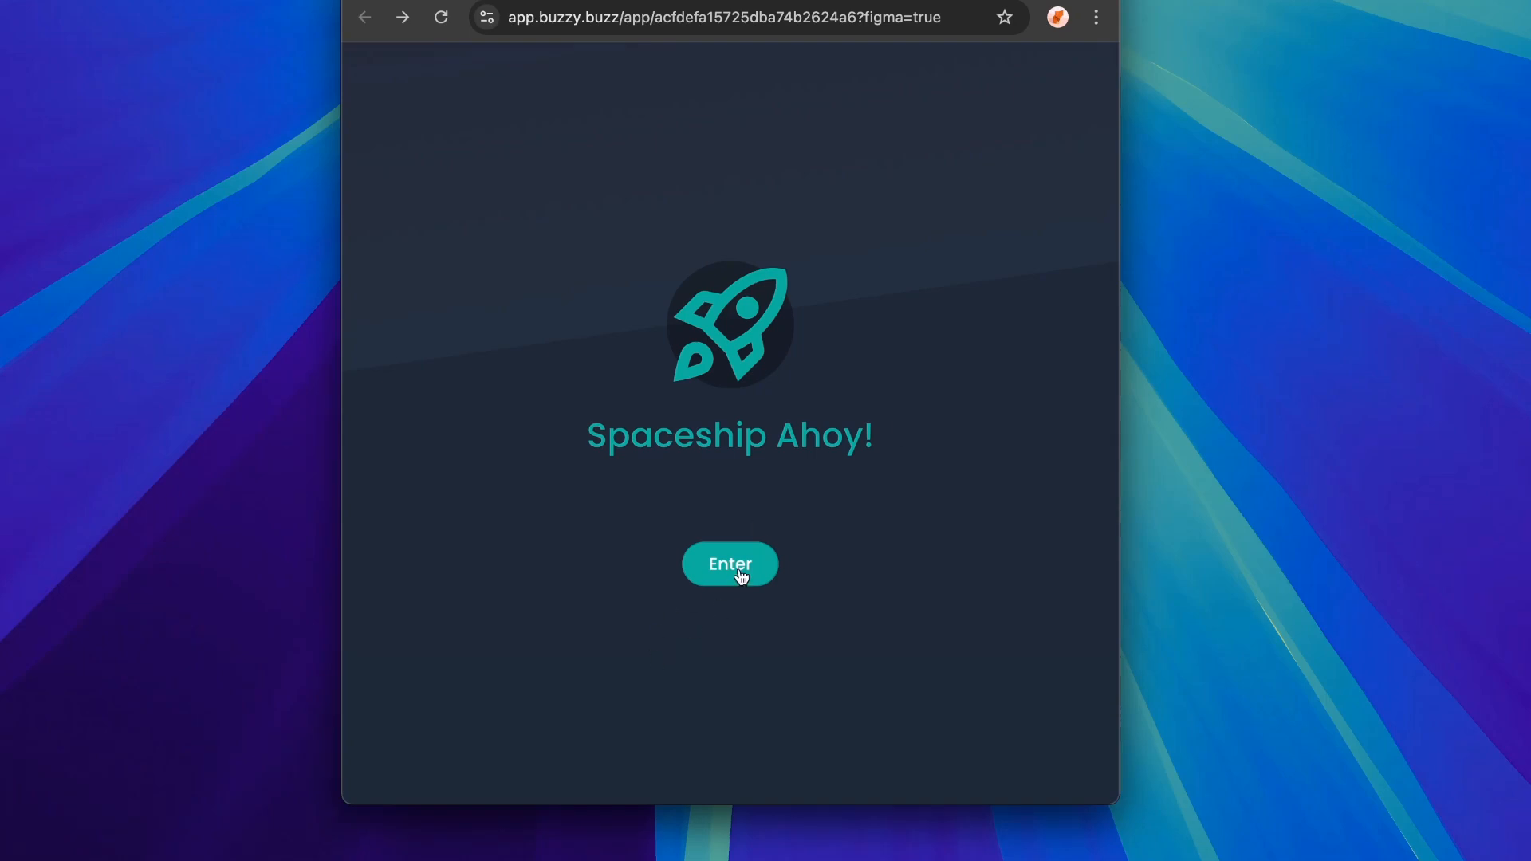
pyautogui.click(739, 568)
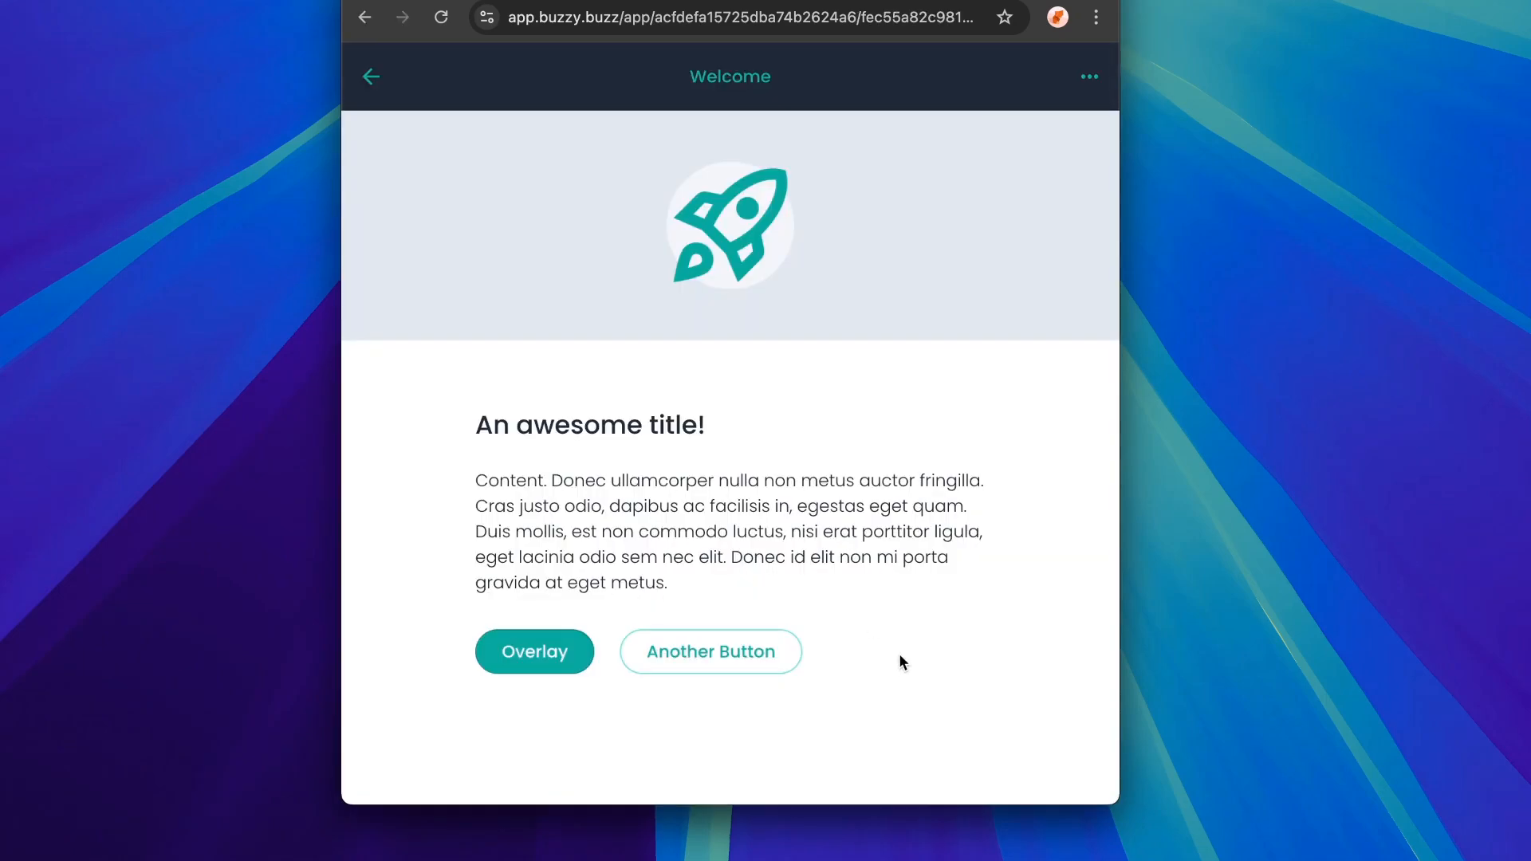
pyautogui.click(572, 662)
pyautogui.click(675, 520)
pyautogui.click(552, 674)
pyautogui.click(956, 339)
pyautogui.moveTo(1113, 798); pyautogui.dragTo(1024, 591)
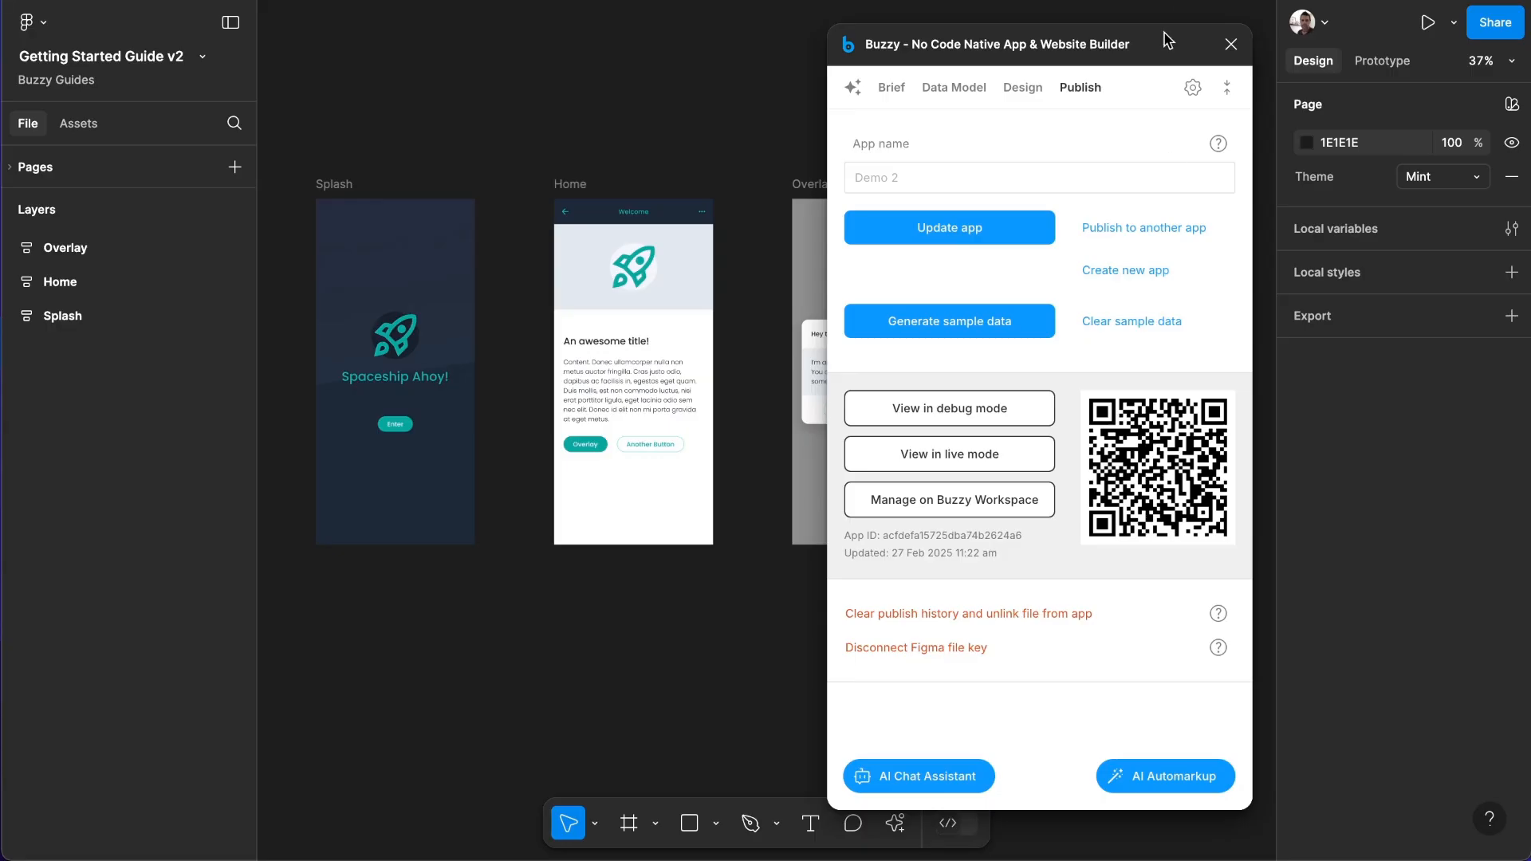
# Set the scroll overflow of the Splash, Home and Overlay screens together to Vertical.
pyautogui.click(1227, 87)
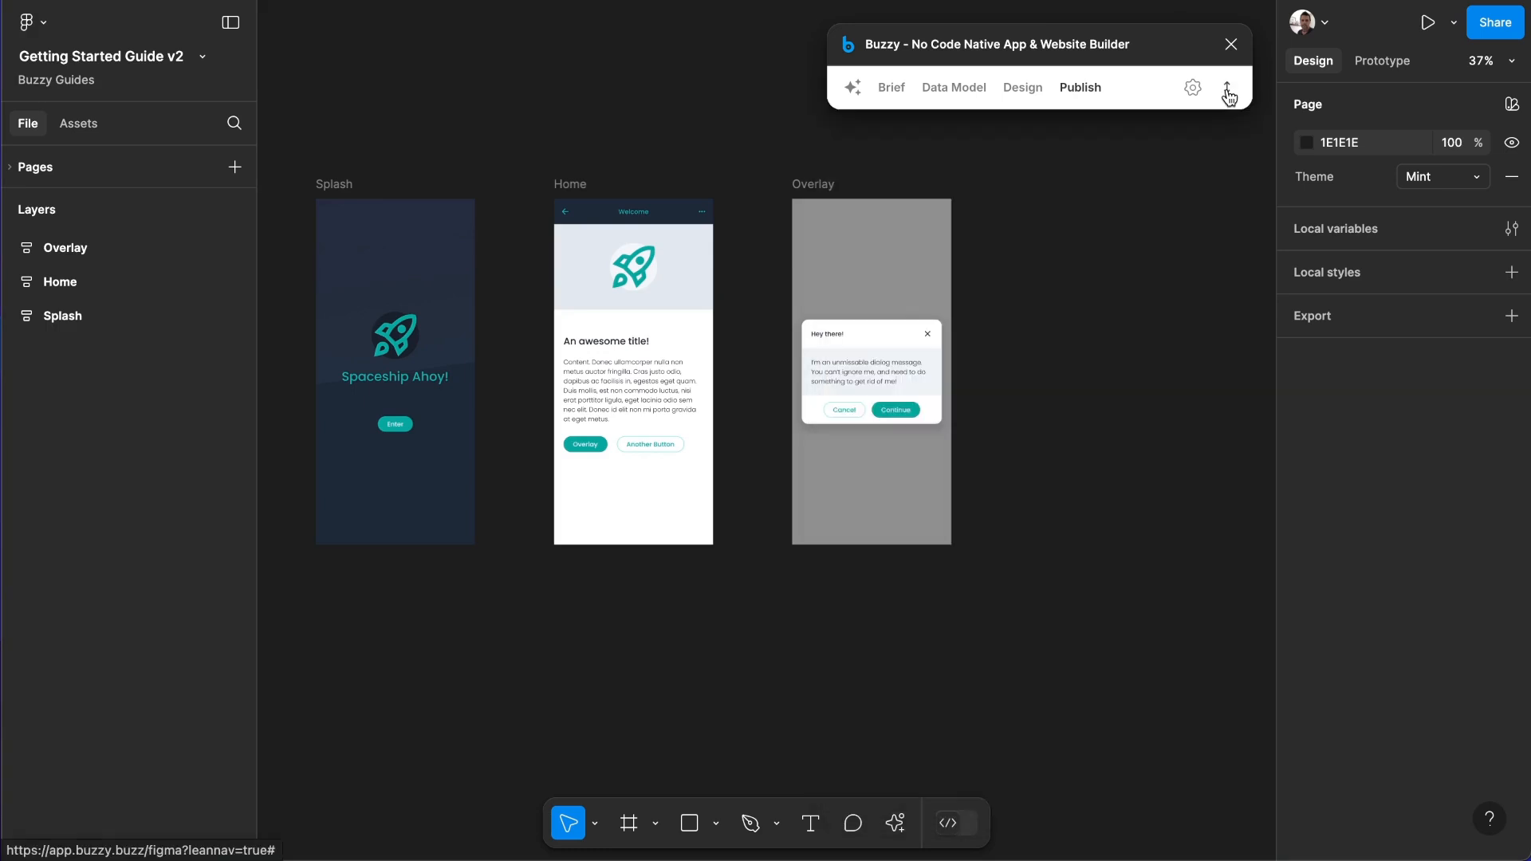
pyautogui.click(568, 185)
pyautogui.click(569, 188)
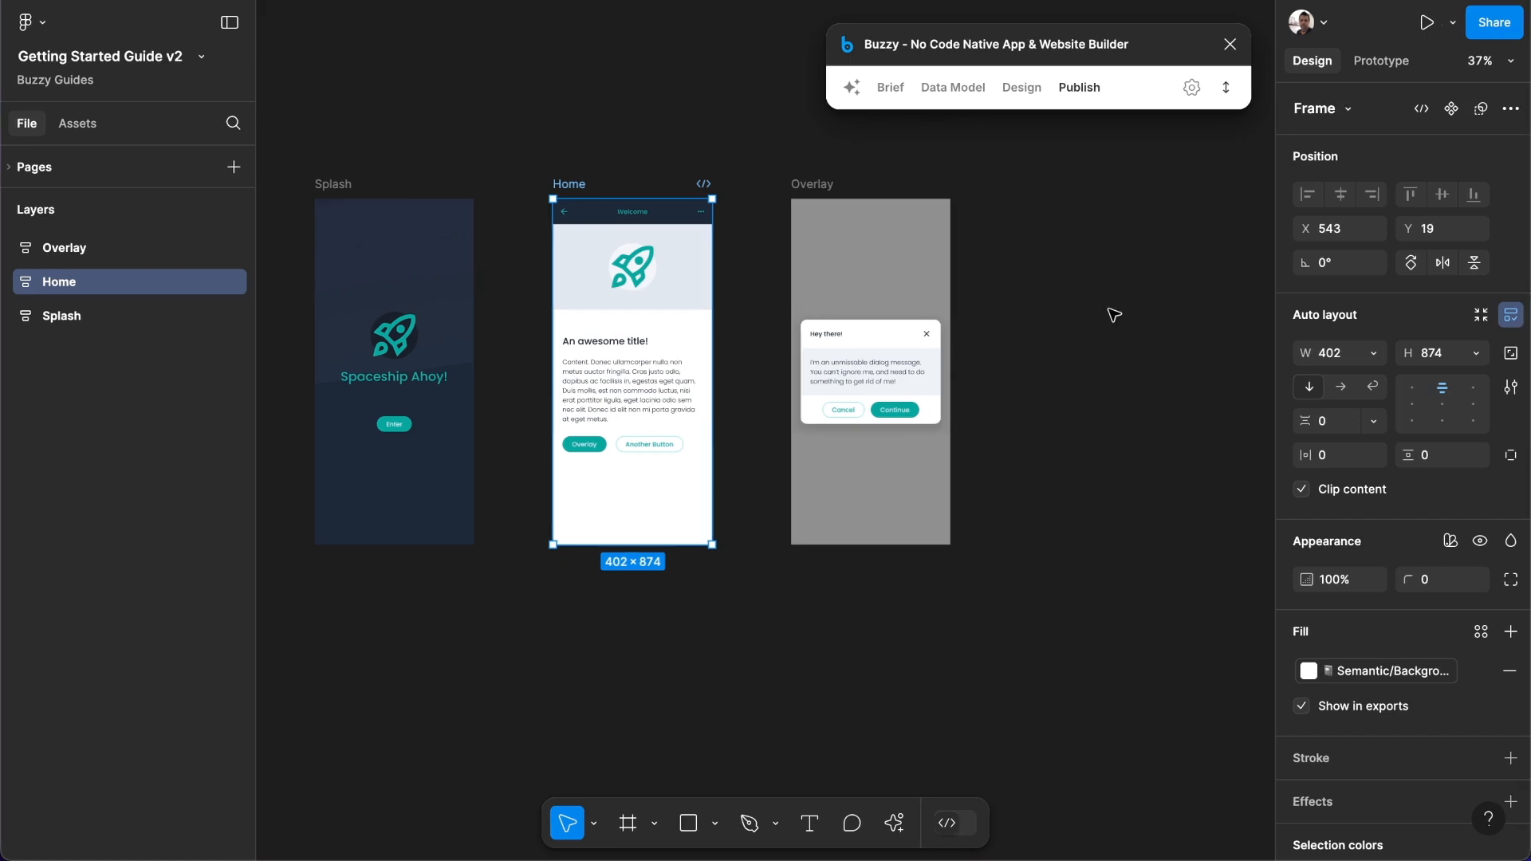
pyautogui.click(331, 189)
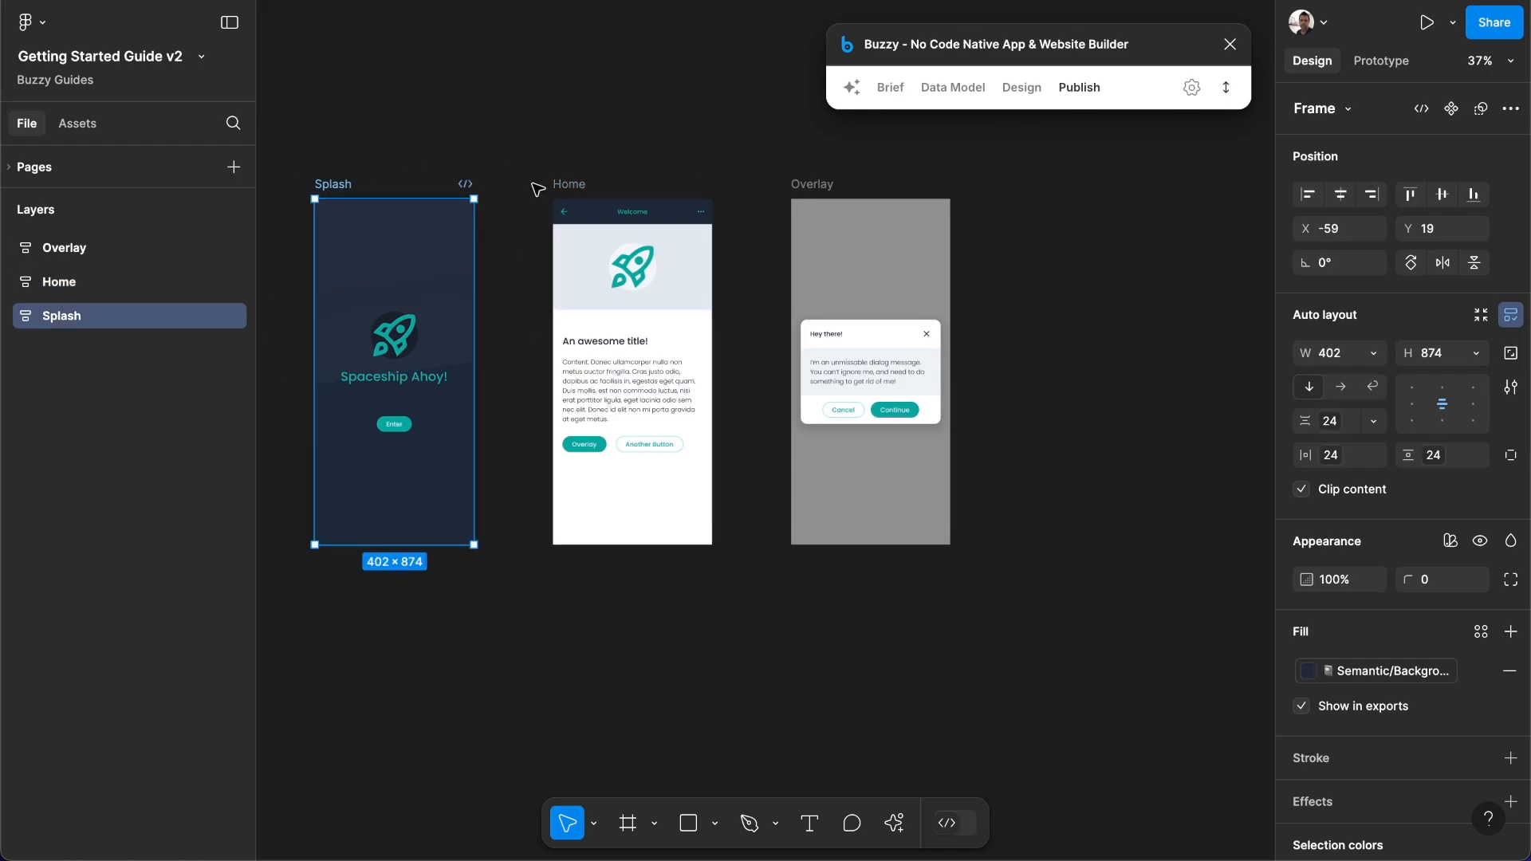
pyautogui.keyDown('shift'); pyautogui.click(563, 185); pyautogui.keyUp('shift')
pyautogui.keyDown('shift'); pyautogui.click(831, 186); pyautogui.keyUp('shift')
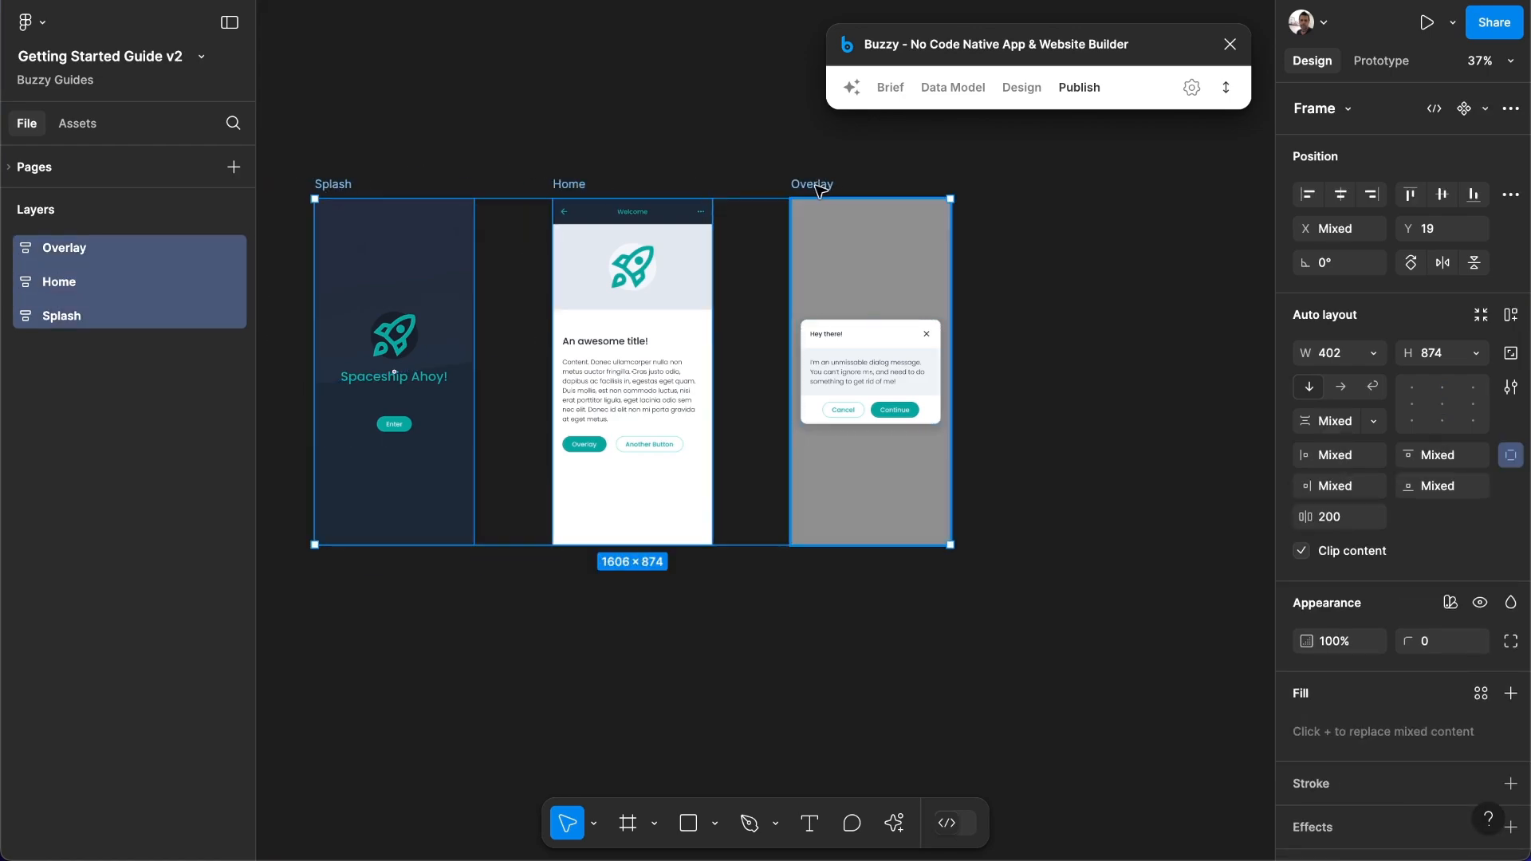
pyautogui.click(1390, 64)
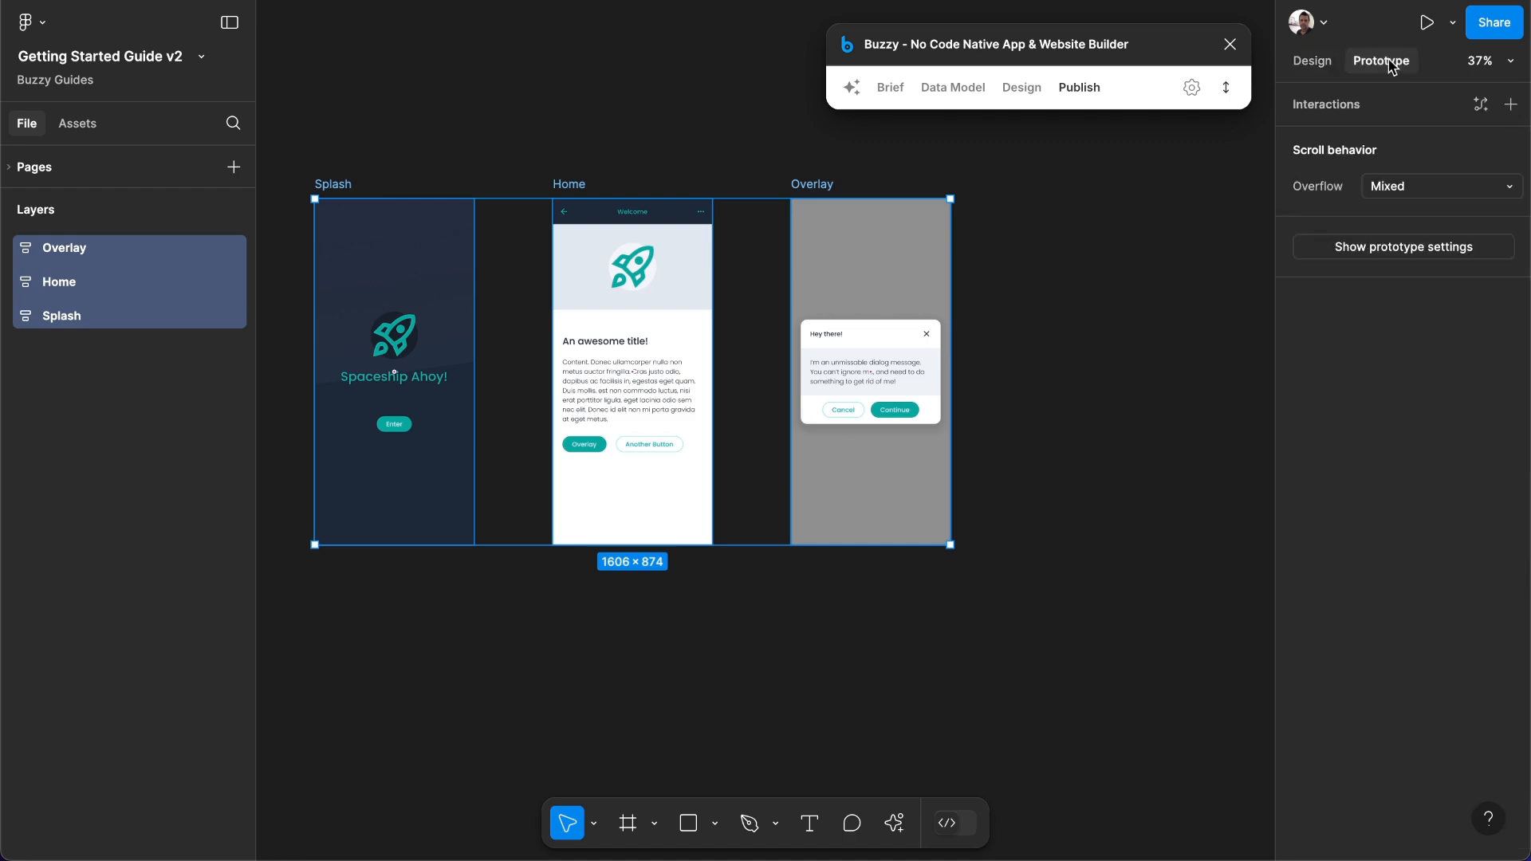
pyautogui.click(1418, 190)
pyautogui.click(1427, 283)
pyautogui.click(1146, 209)
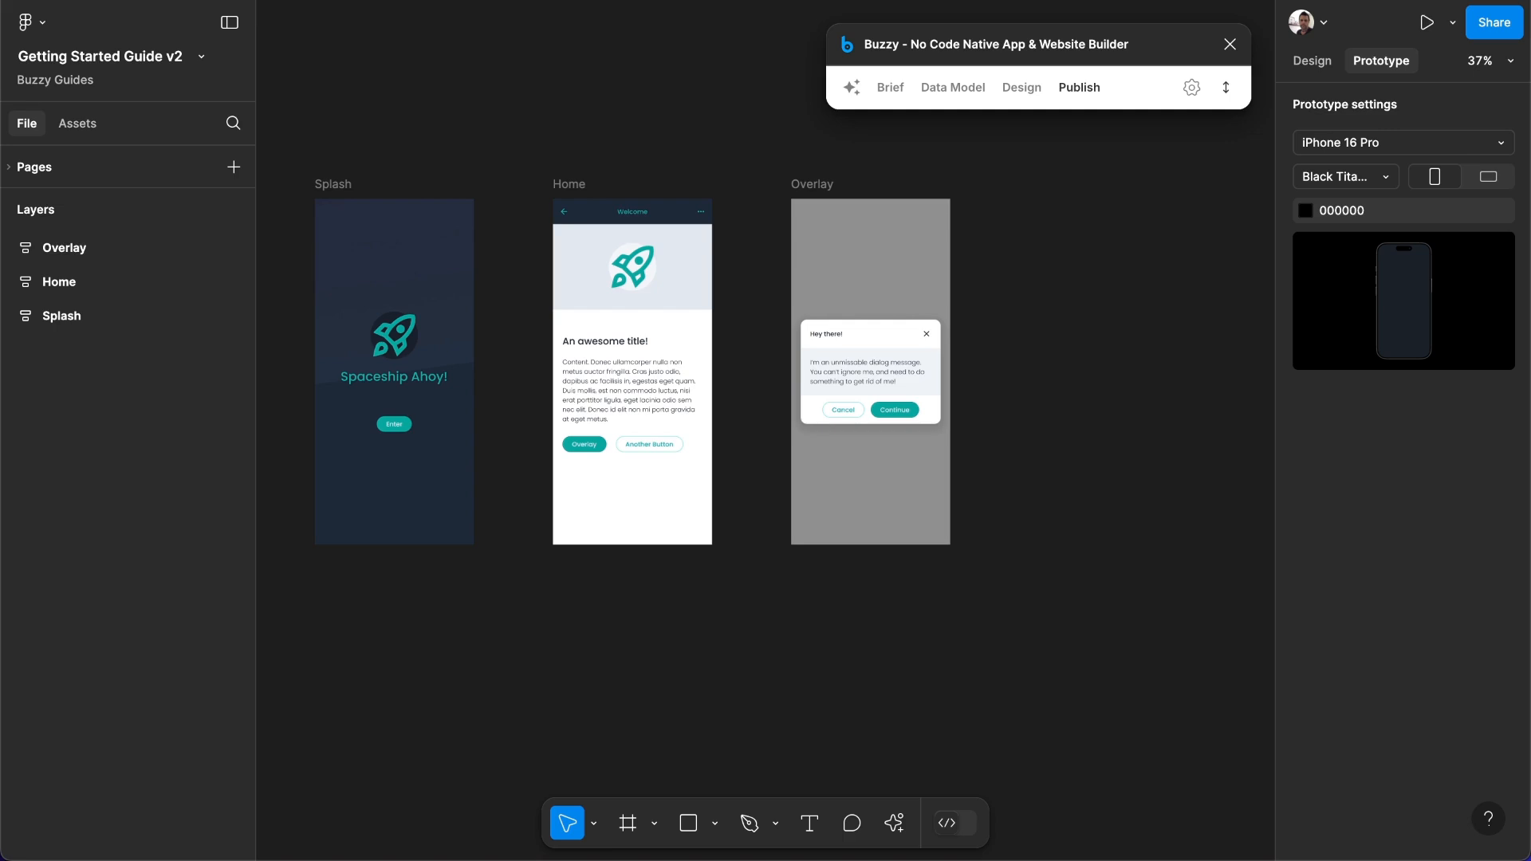
# Update the published app again, and test vertical scrolling on its Home screen in the browser.
pyautogui.click(1078, 88)
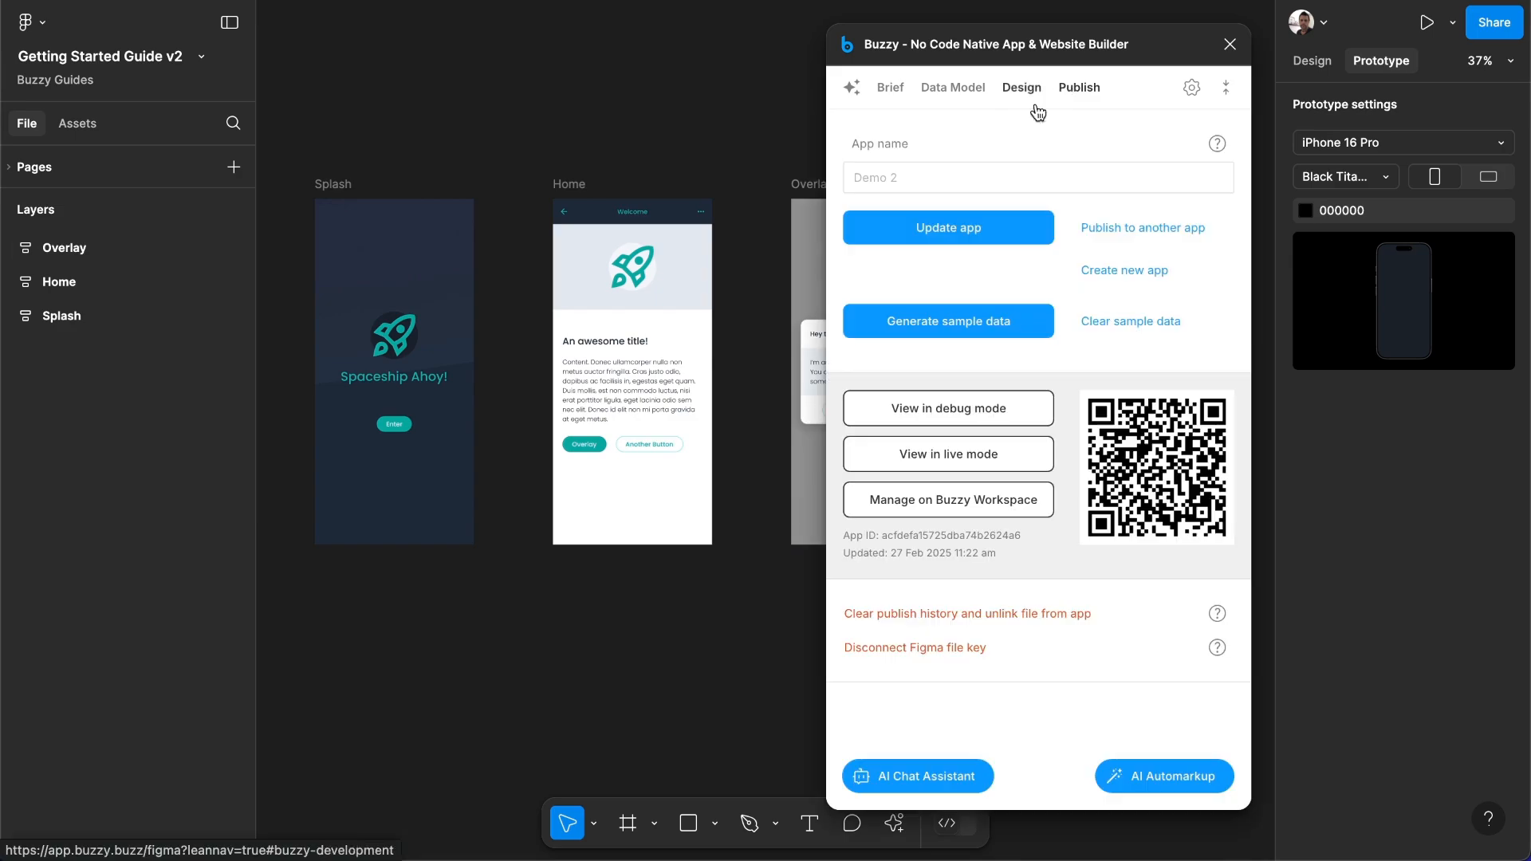
pyautogui.click(968, 233)
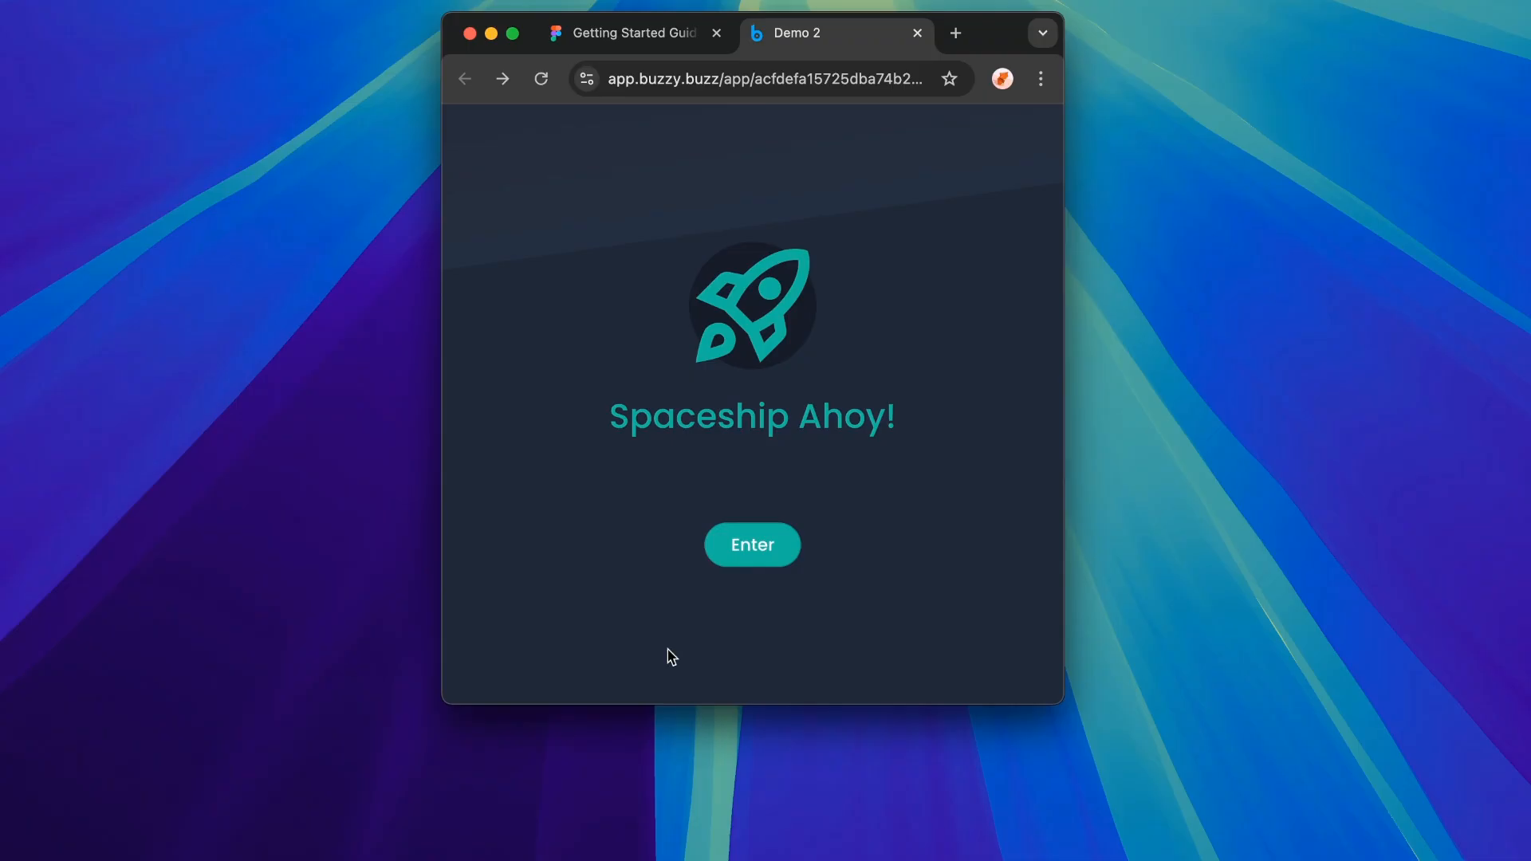
pyautogui.click(745, 548)
pyautogui.scroll(-2, 926, 615)
pyautogui.scroll(2, 926, 614)
pyautogui.scroll(-2, 926, 615)
pyautogui.scroll(2, 928, 611)
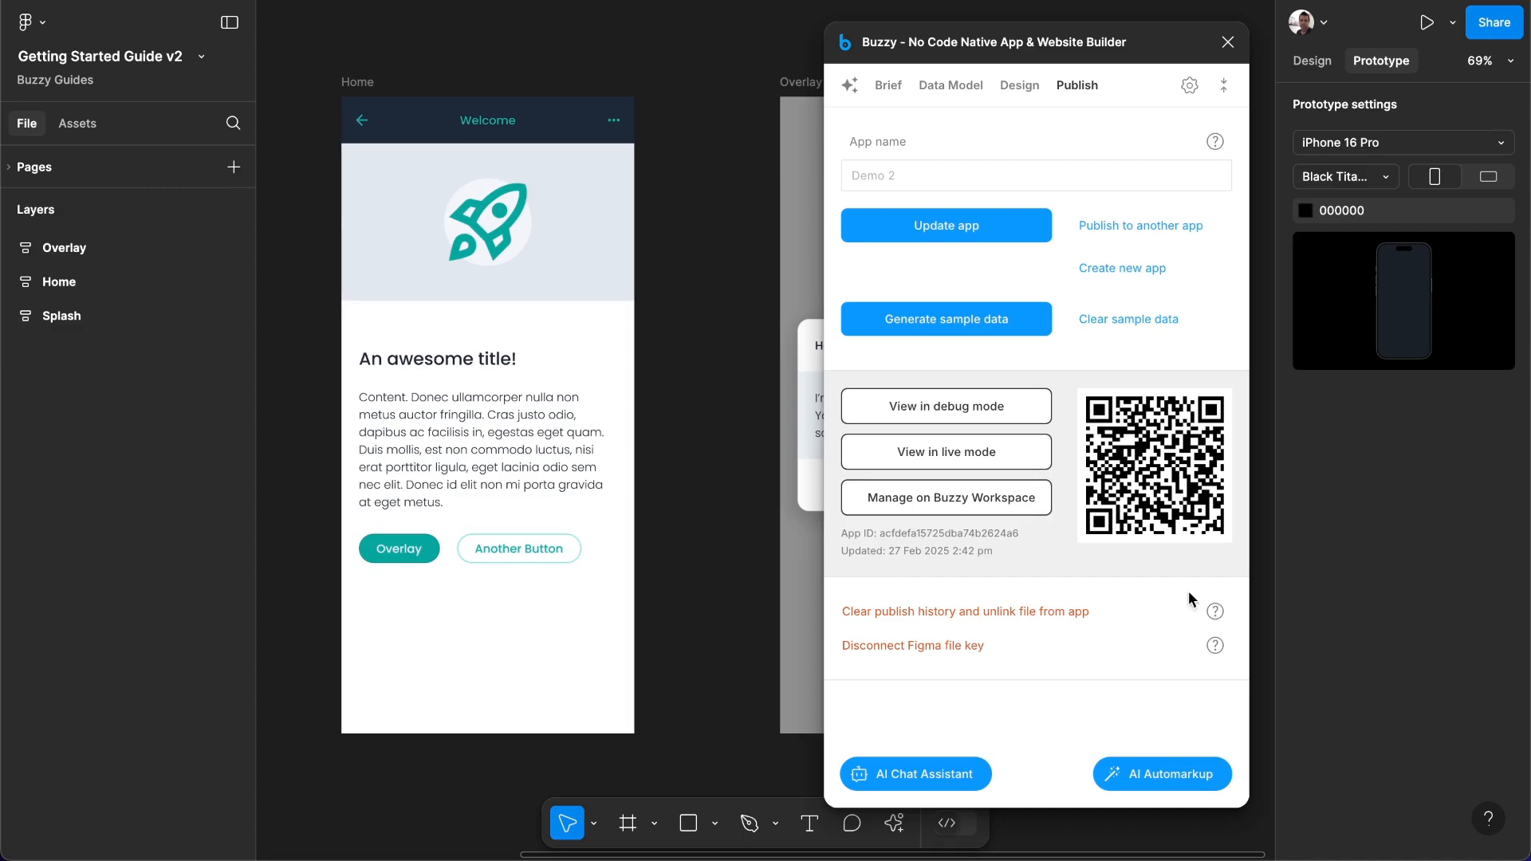
# Examine the scroll position options available for the Home screen's Top Bar Brand.
pyautogui.click(572, 137)
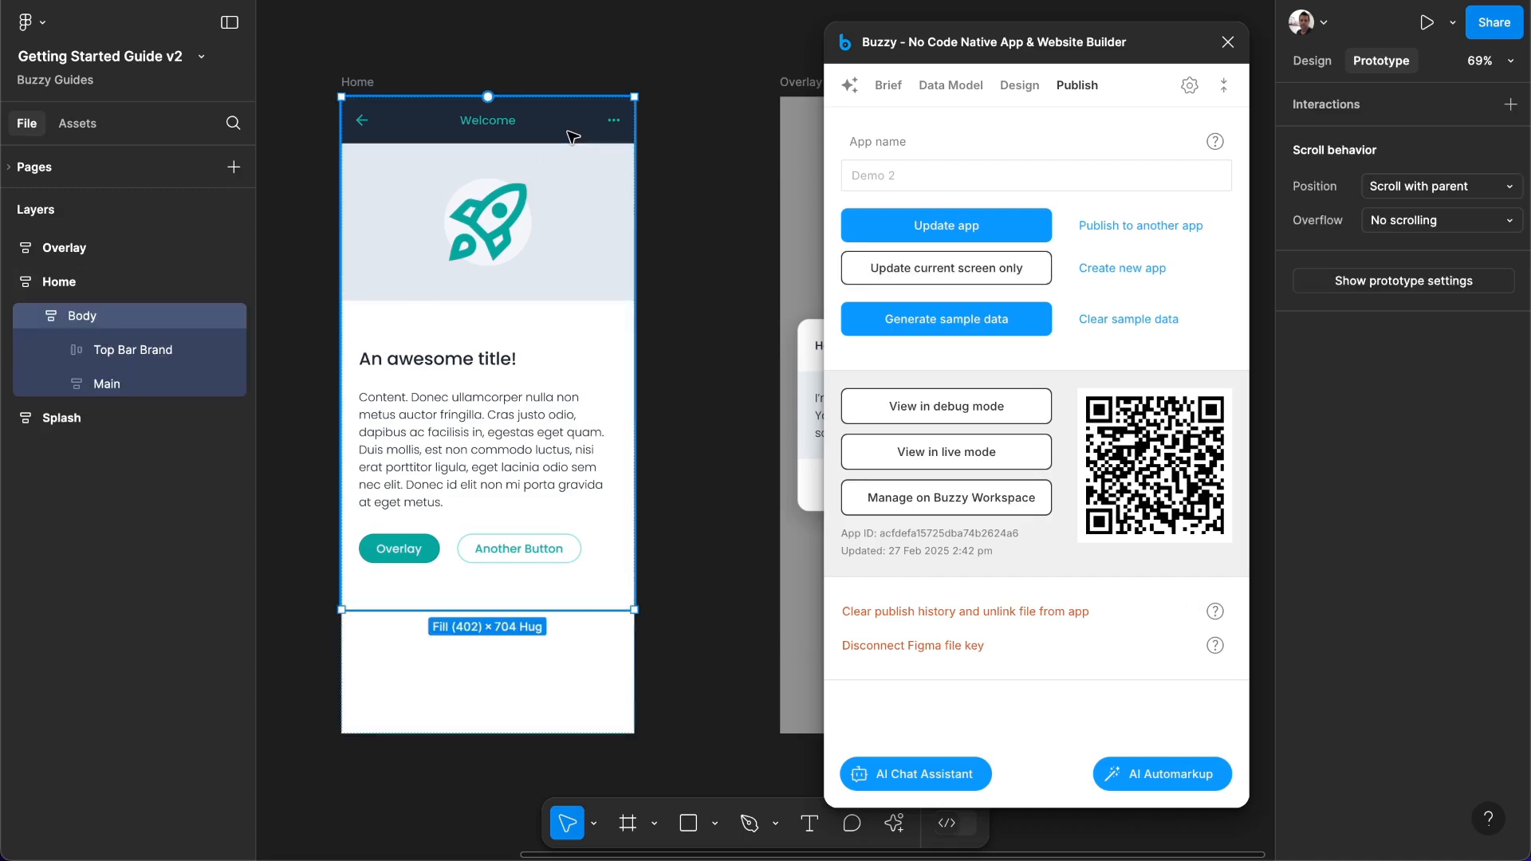
pyautogui.click(573, 137)
pyautogui.click(1406, 188)
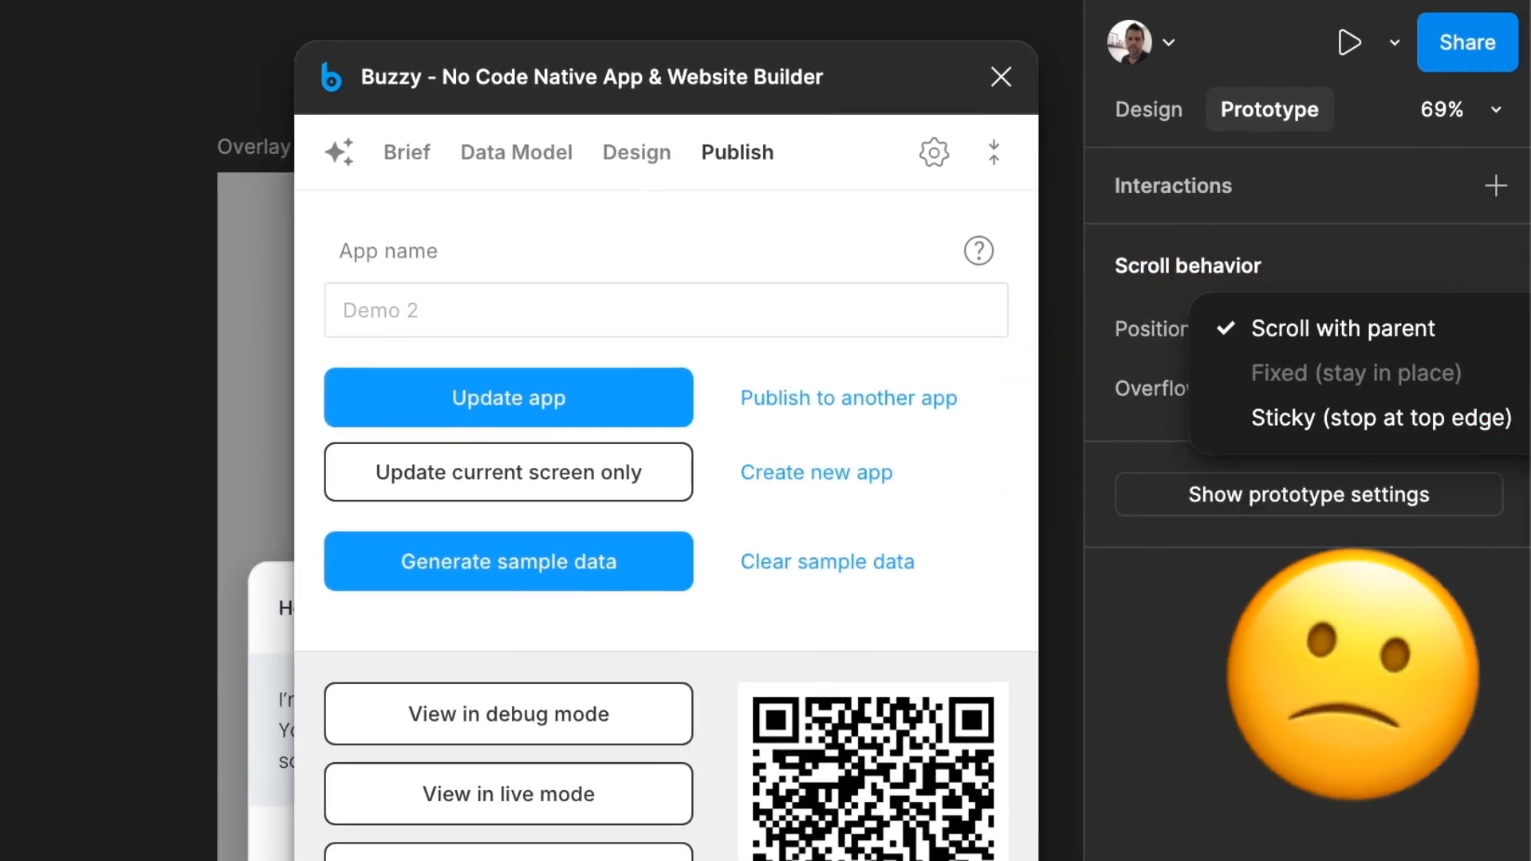
pyautogui.press('Escape')
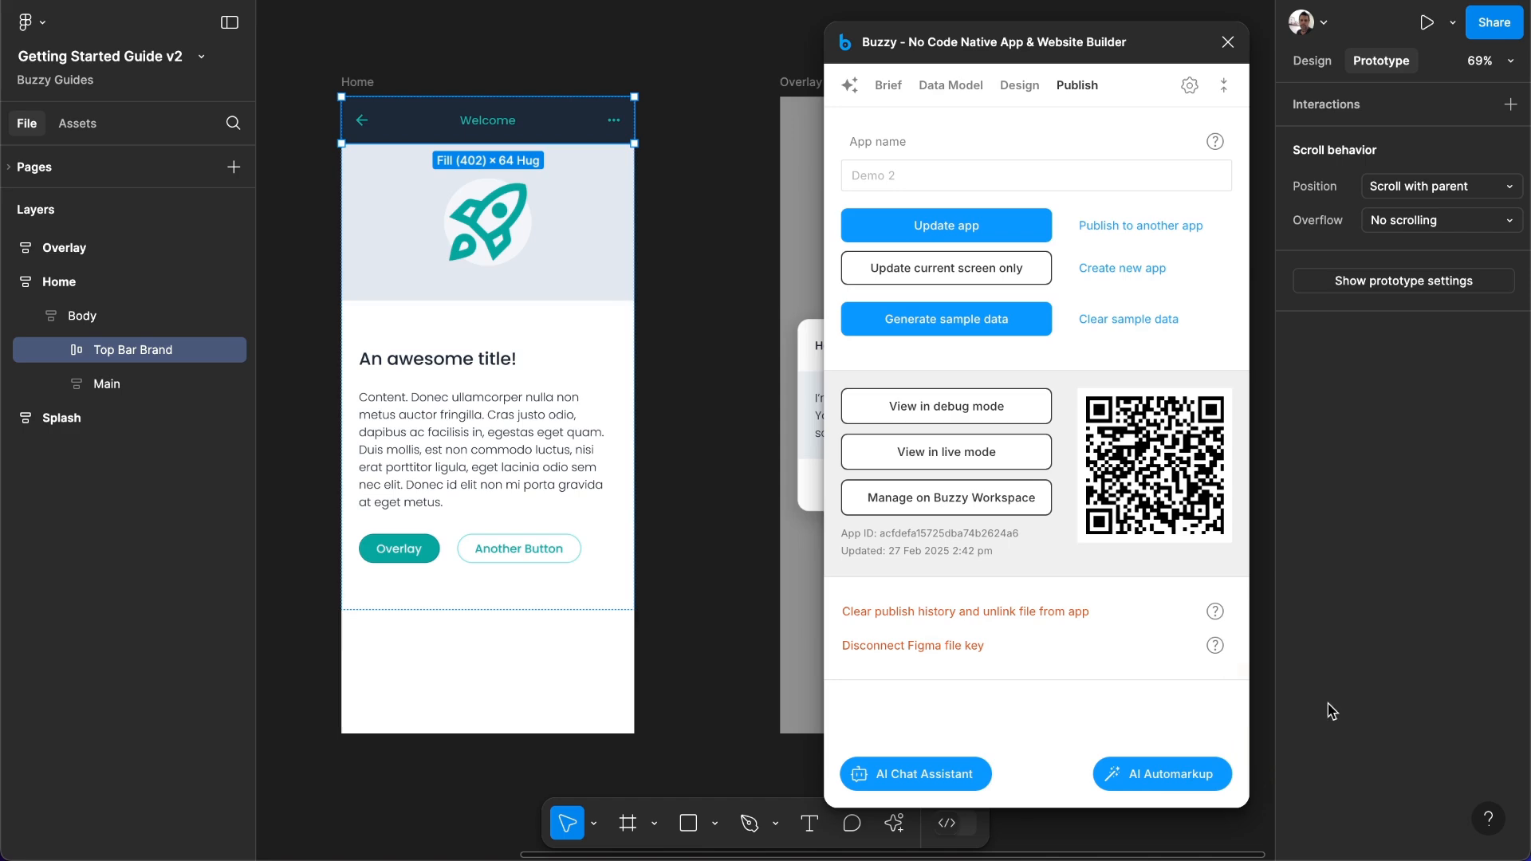
# Remove auto layout from the Home frame, and move Top Bar Brand out of Body to sit directly under Home above Body.
pyautogui.click(90, 287)
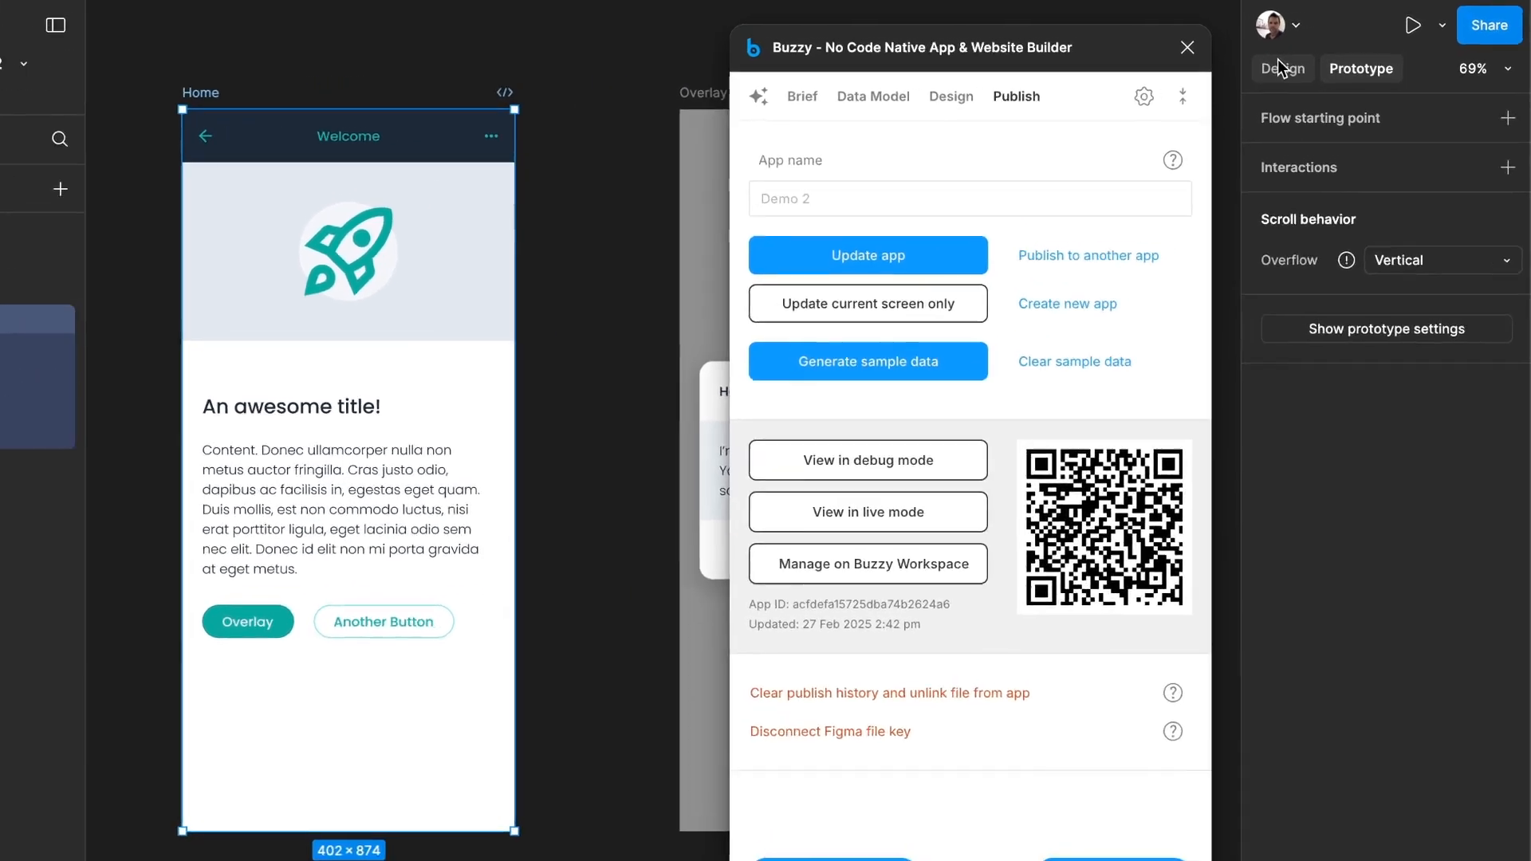
pyautogui.click(1282, 69)
pyautogui.click(1498, 475)
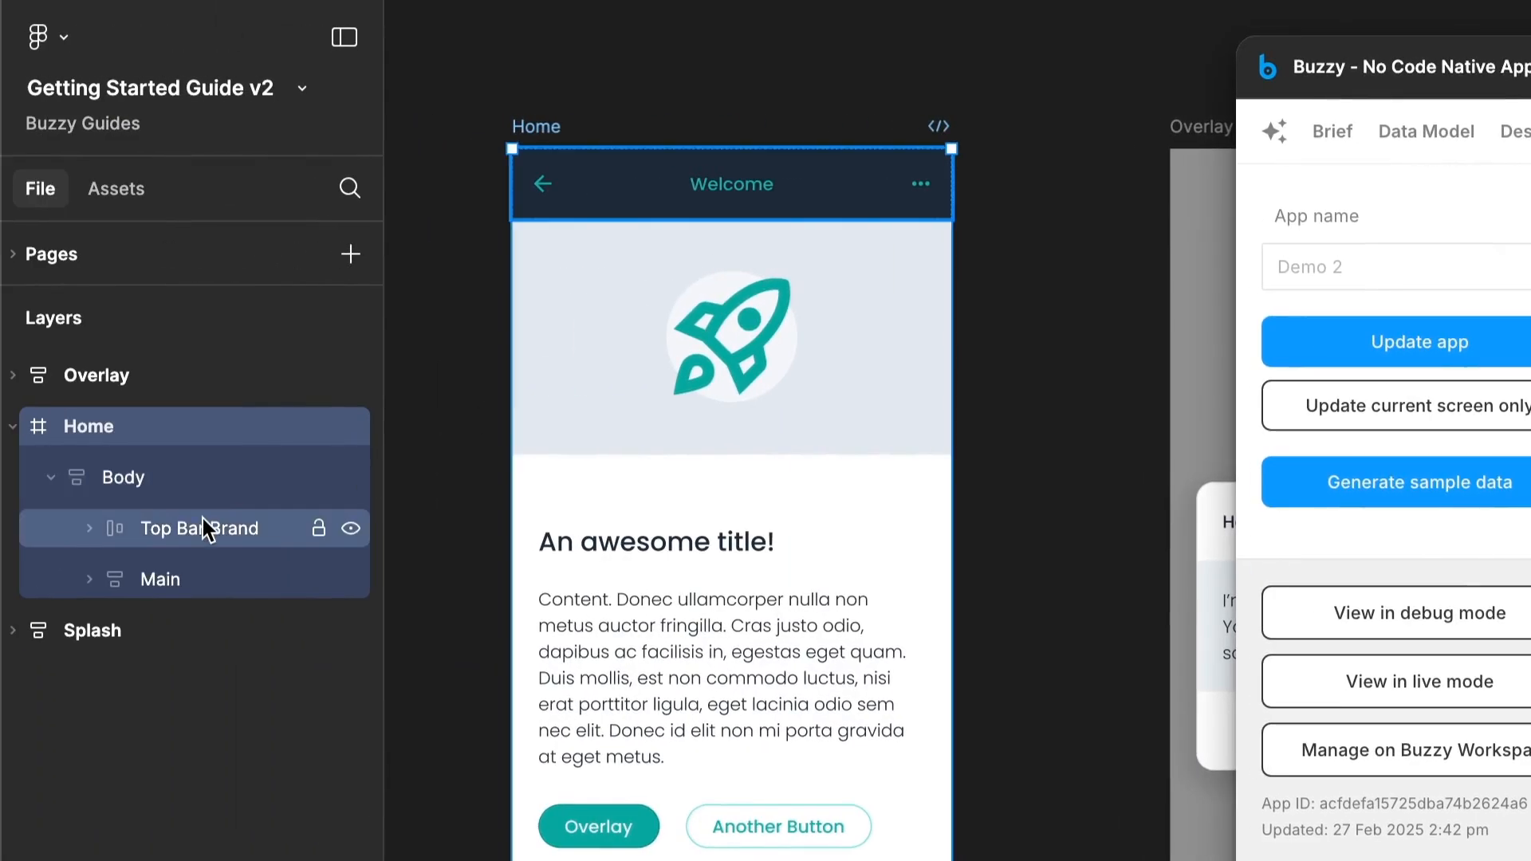
pyautogui.click(206, 528)
pyautogui.moveTo(206, 529); pyautogui.dragTo(209, 463)
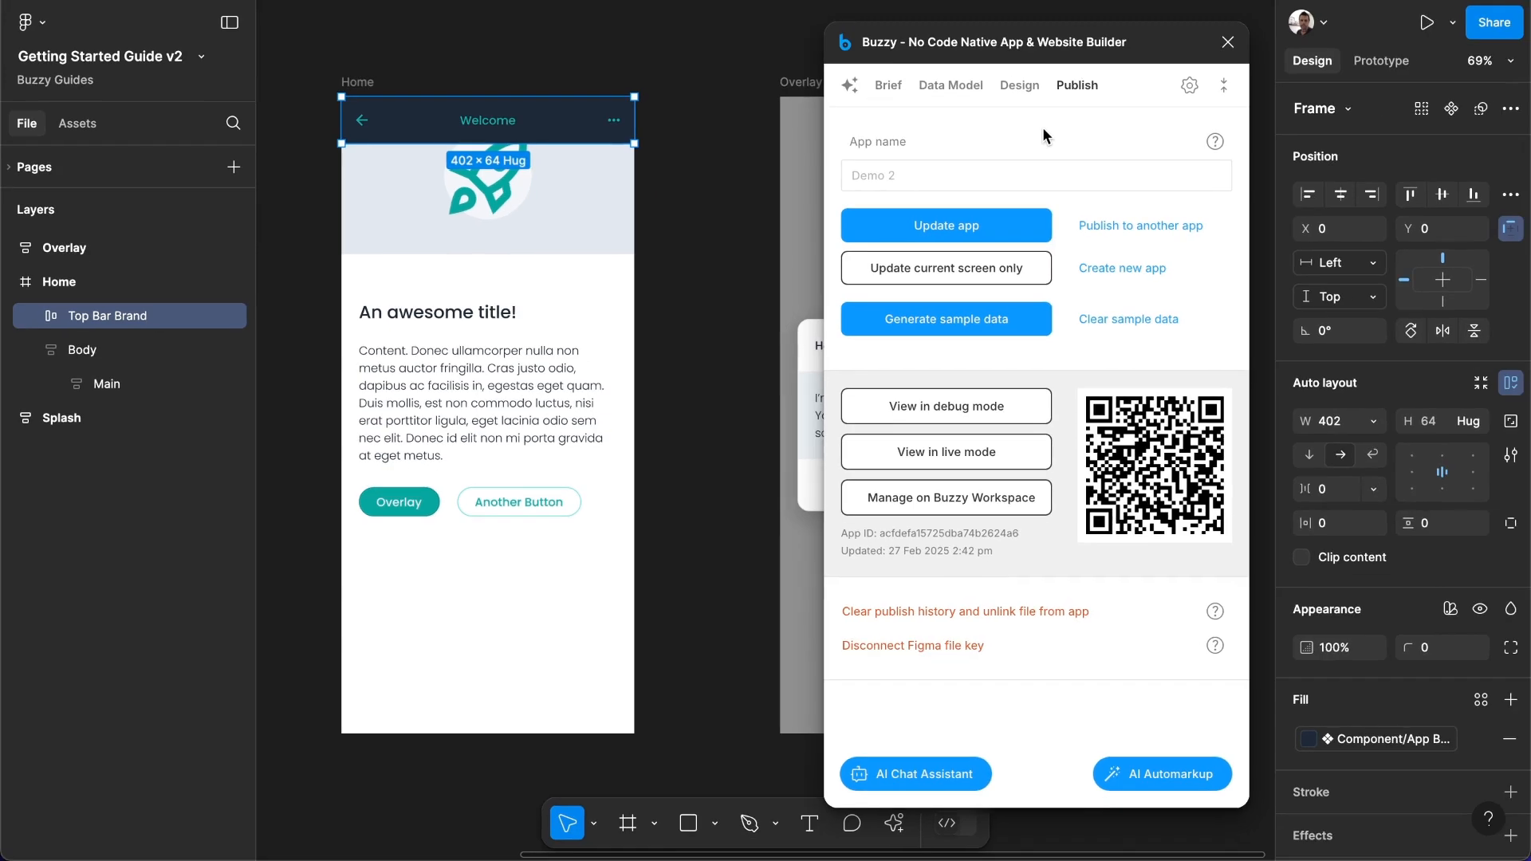
# Collapse the Buzzy plugin window and try resizing the Home frame to see how its top bar responds.
pyautogui.click(1381, 61)
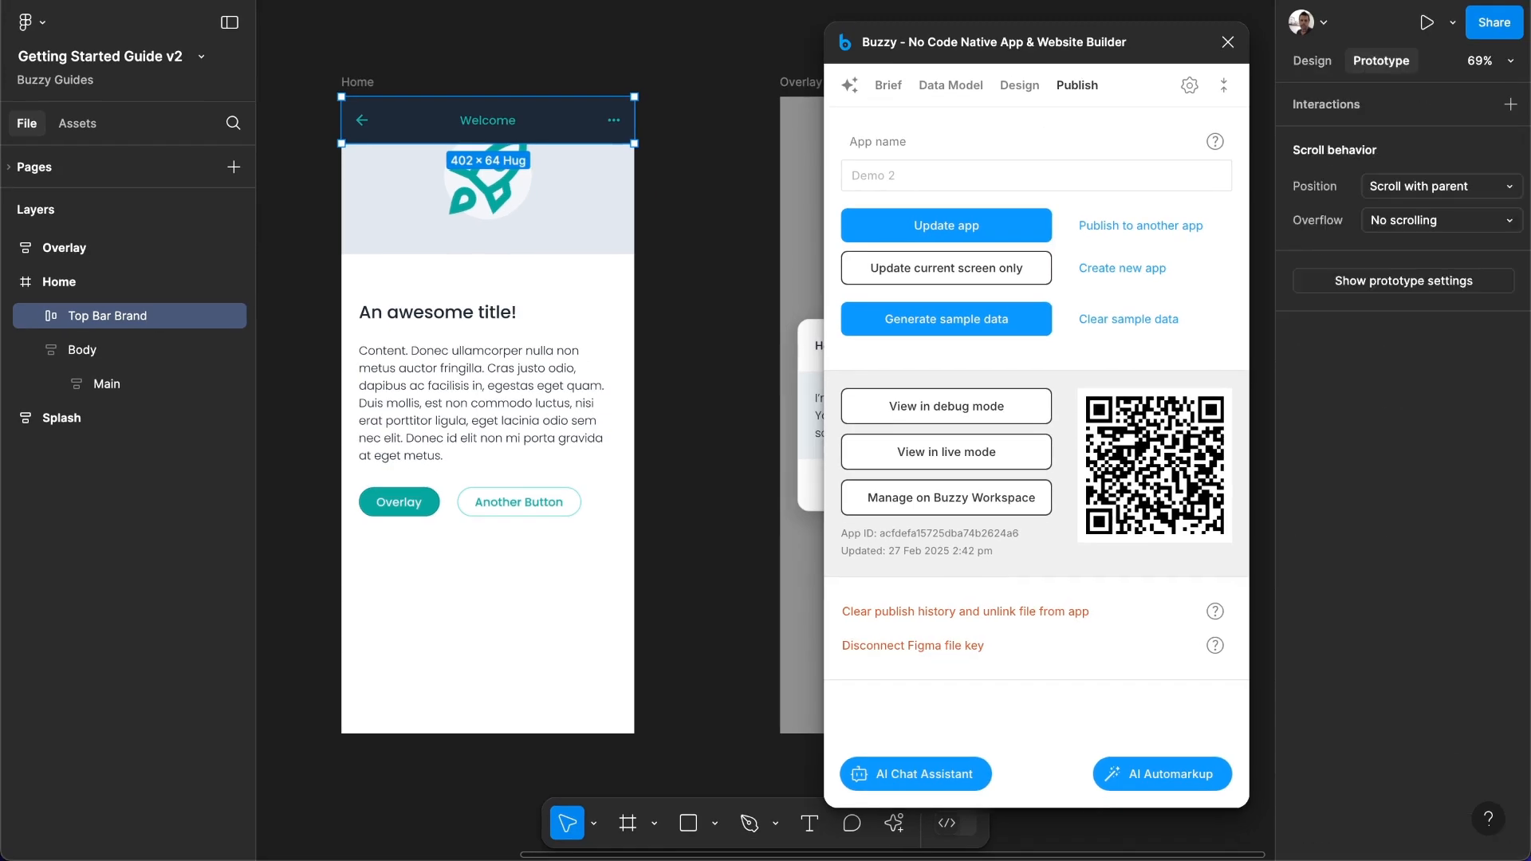
pyautogui.click(1224, 85)
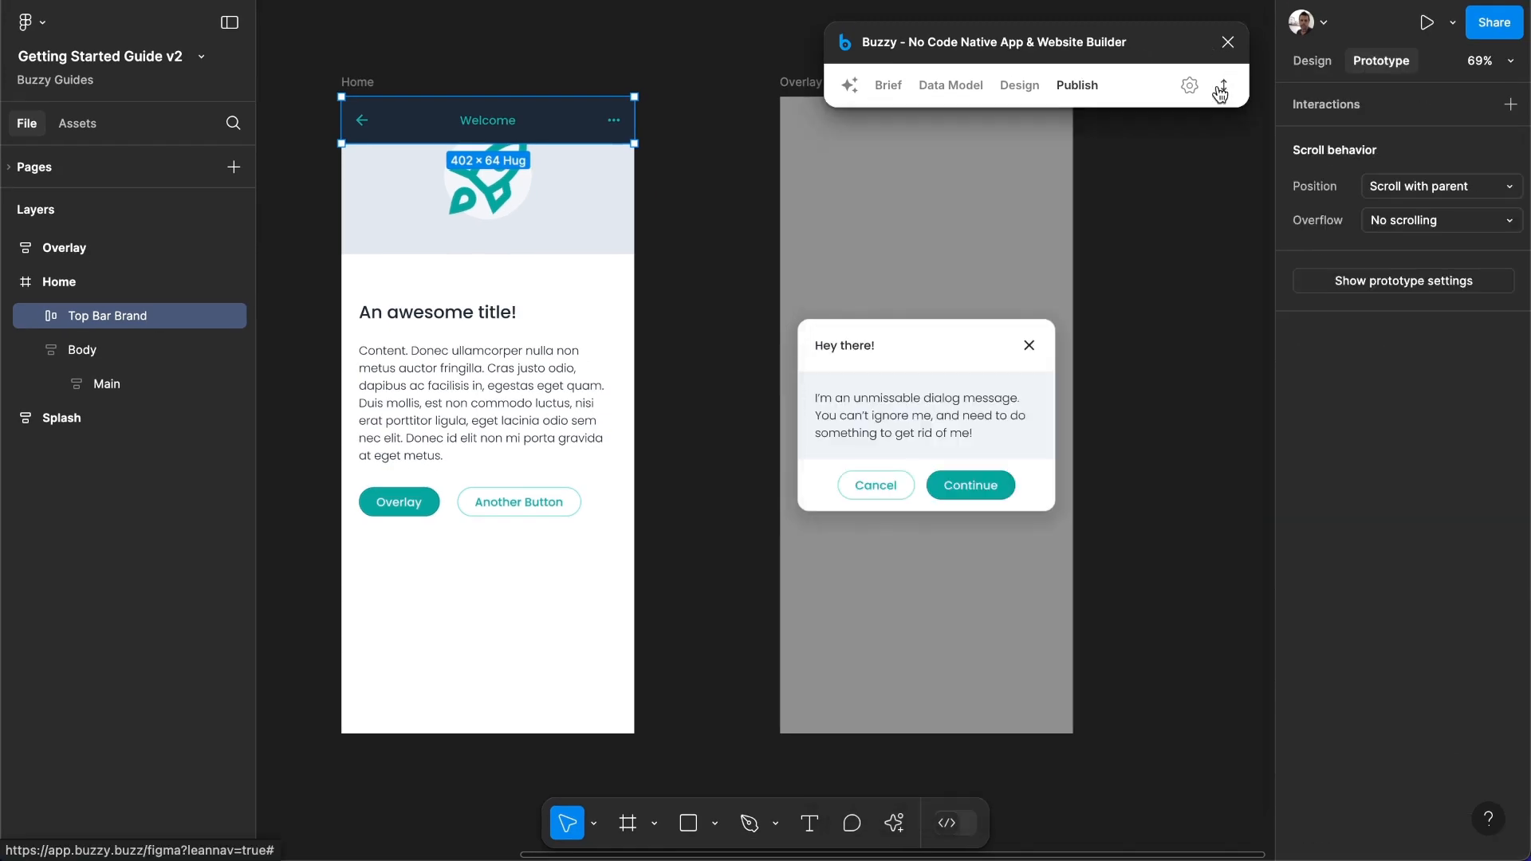
pyautogui.click(358, 82)
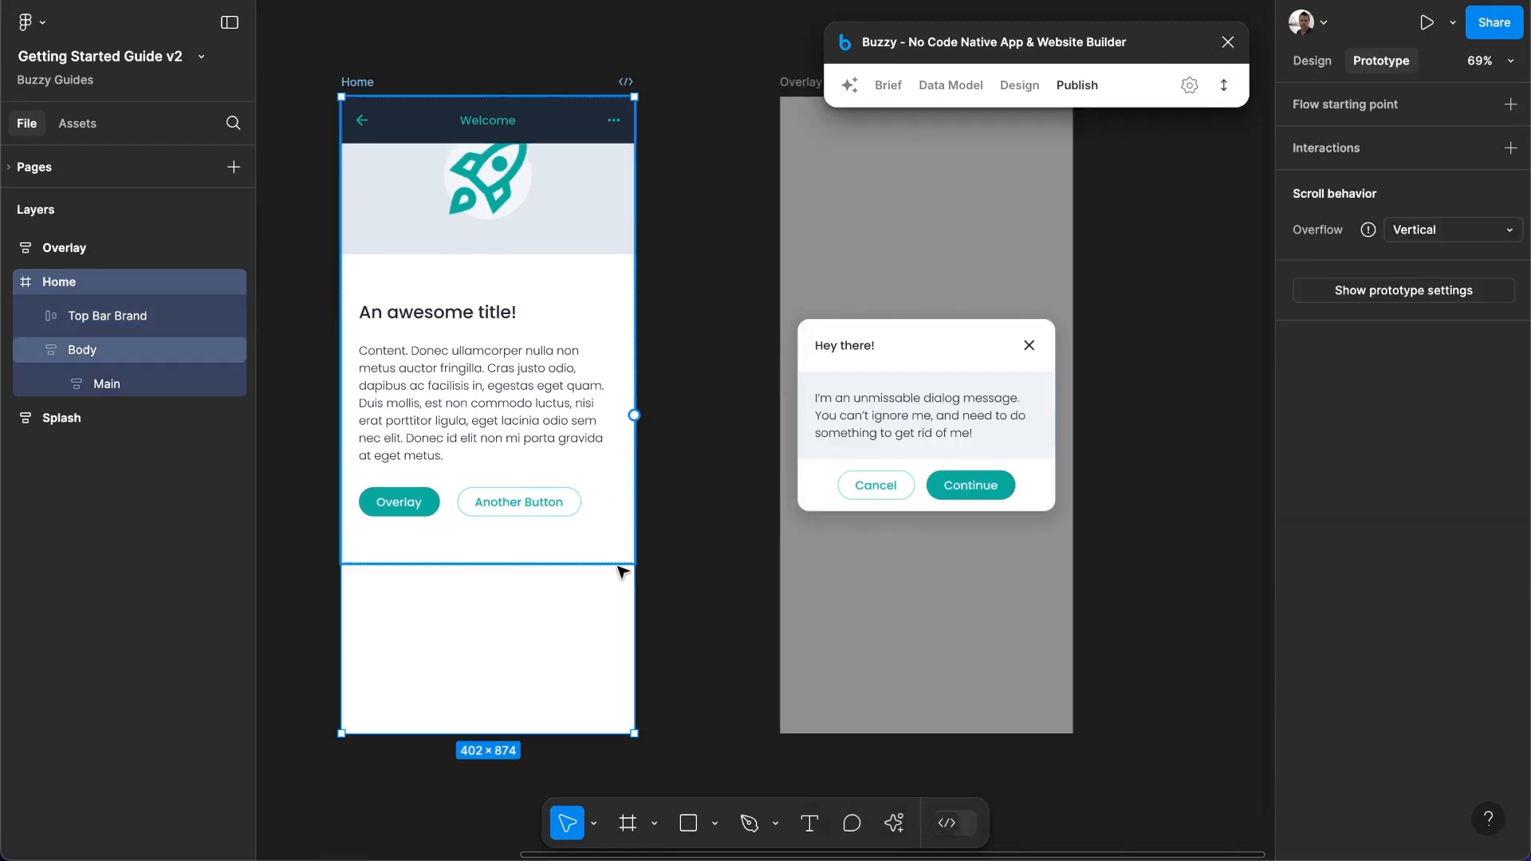
pyautogui.moveTo(635, 734)
pyautogui.mouseDown()
pyautogui.moveTo(878, 746)
pyautogui.moveTo(649, 740)
pyautogui.mouseUp()
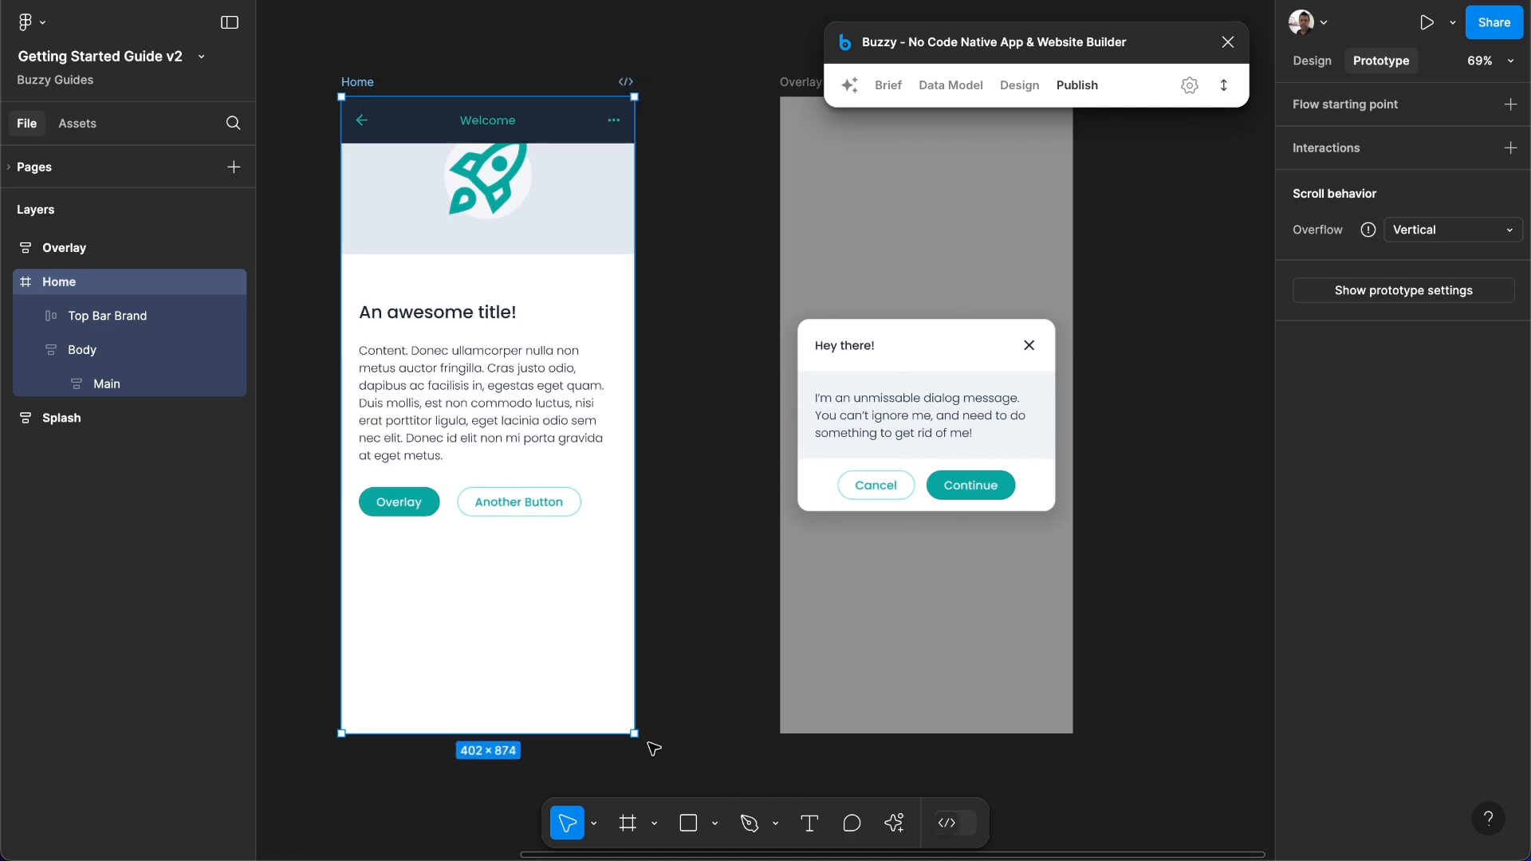
# Constrain Top Bar Brand horizontally to left and right, keeping Top vertically, and test it by resizing the Home frame.
pyautogui.click(556, 130)
pyautogui.click(120, 316)
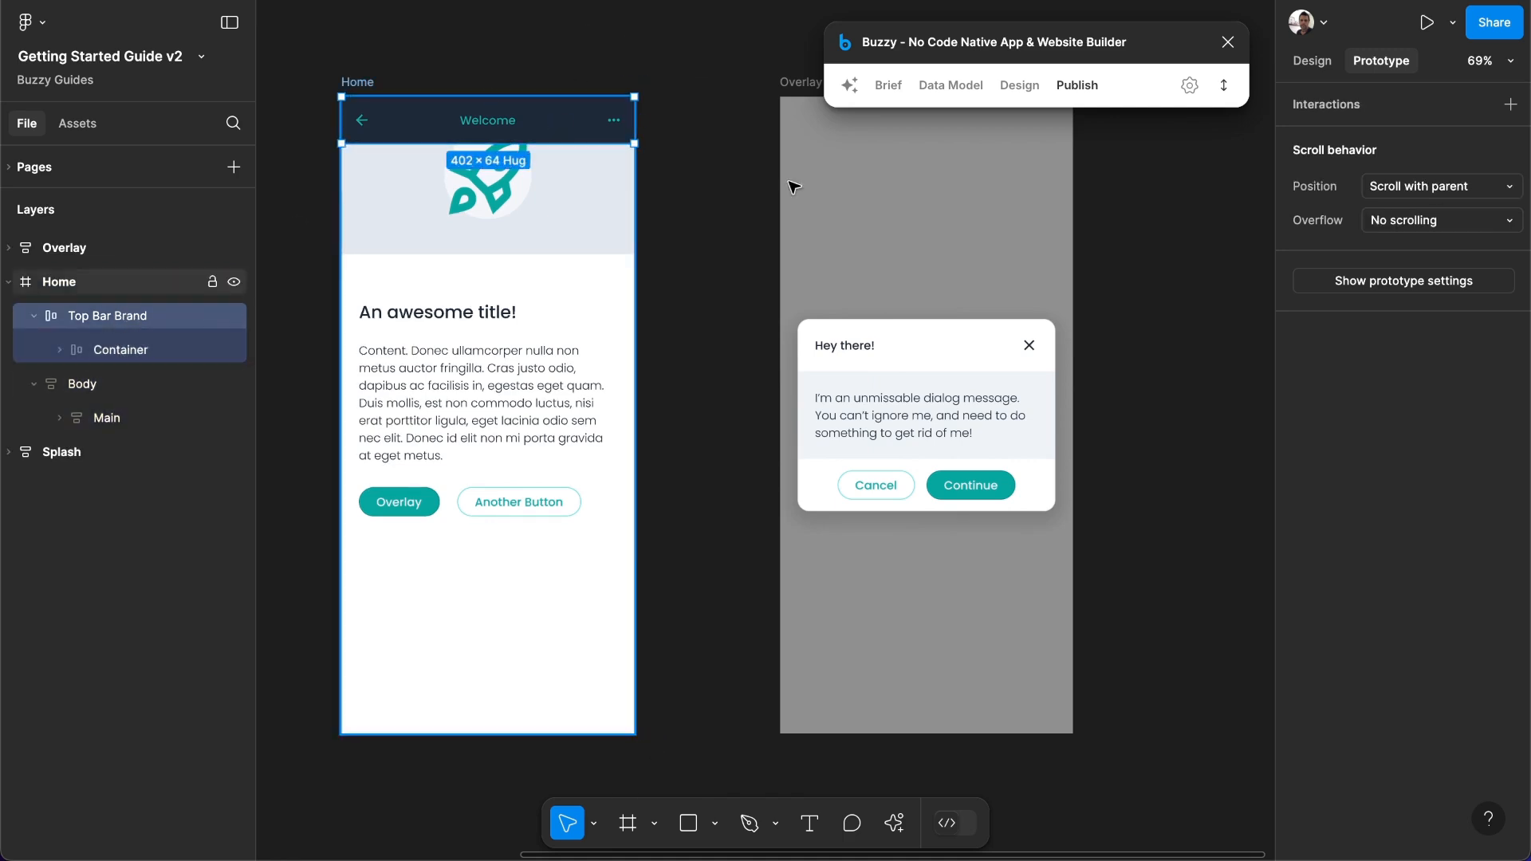
pyautogui.click(1312, 61)
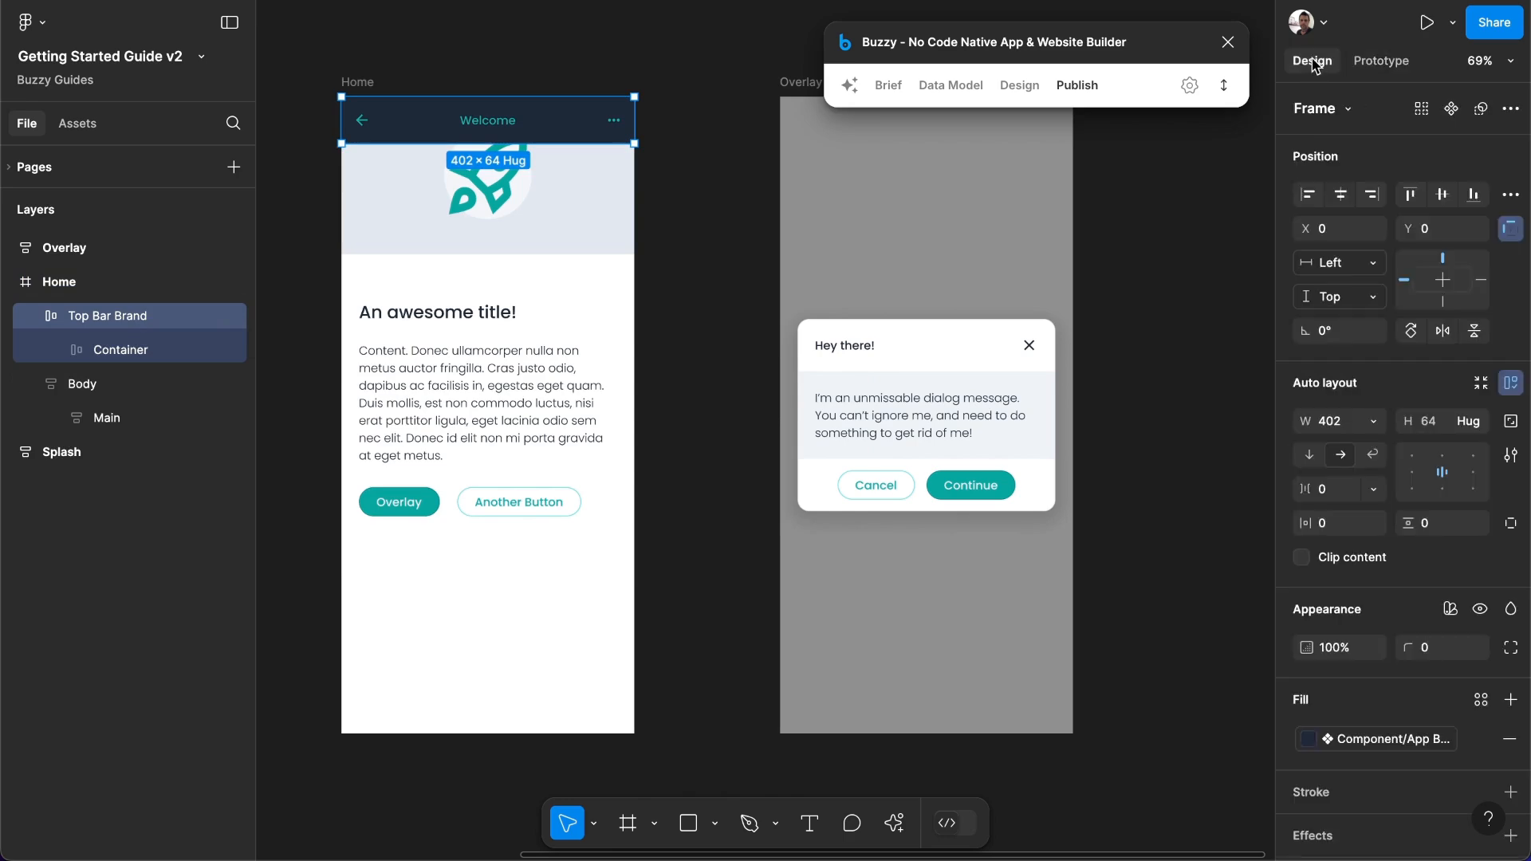
pyautogui.click(1370, 266)
pyautogui.click(1366, 315)
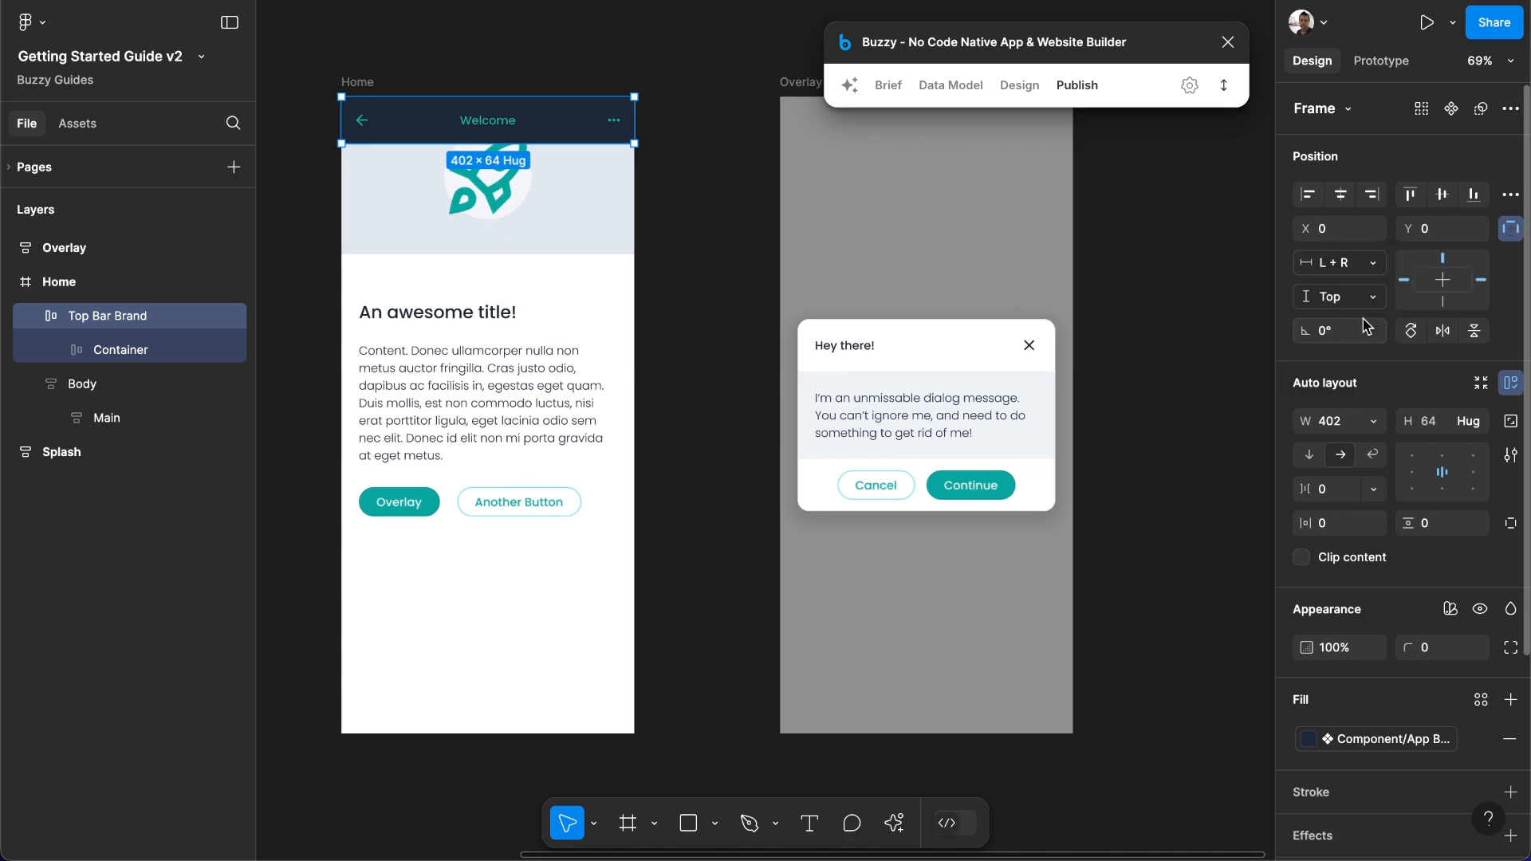
pyautogui.click(1351, 298)
pyautogui.click(1351, 297)
pyautogui.click(366, 83)
pyautogui.moveTo(639, 731)
pyautogui.mouseDown()
pyautogui.moveTo(783, 736)
pyautogui.moveTo(635, 732)
pyautogui.mouseUp()
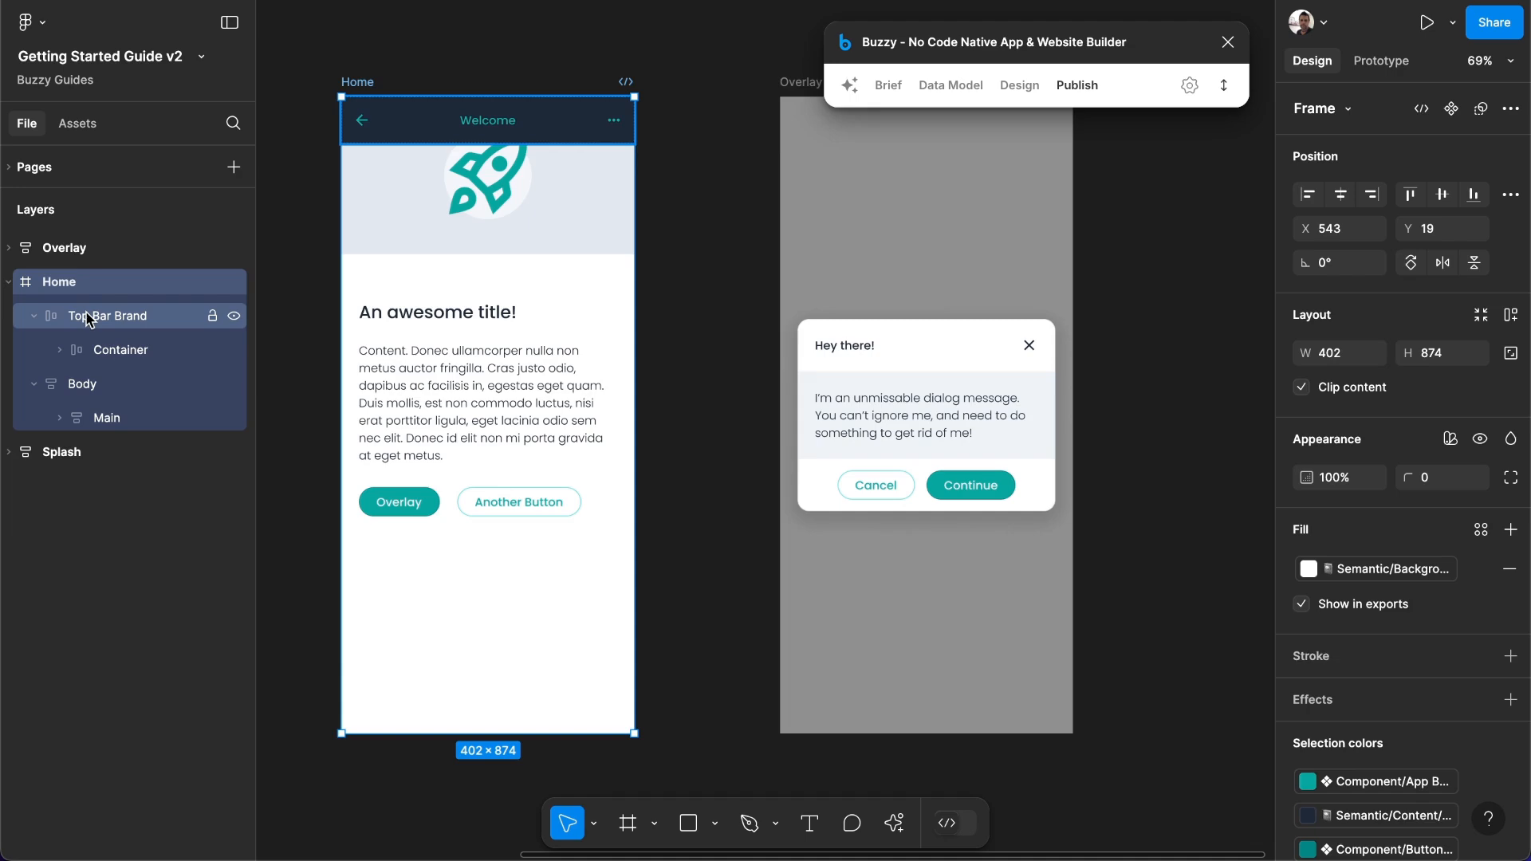
# Set the scroll position of Top Bar Brand in the Home frame to Fixed.
pyautogui.click(88, 317)
pyautogui.click(1366, 69)
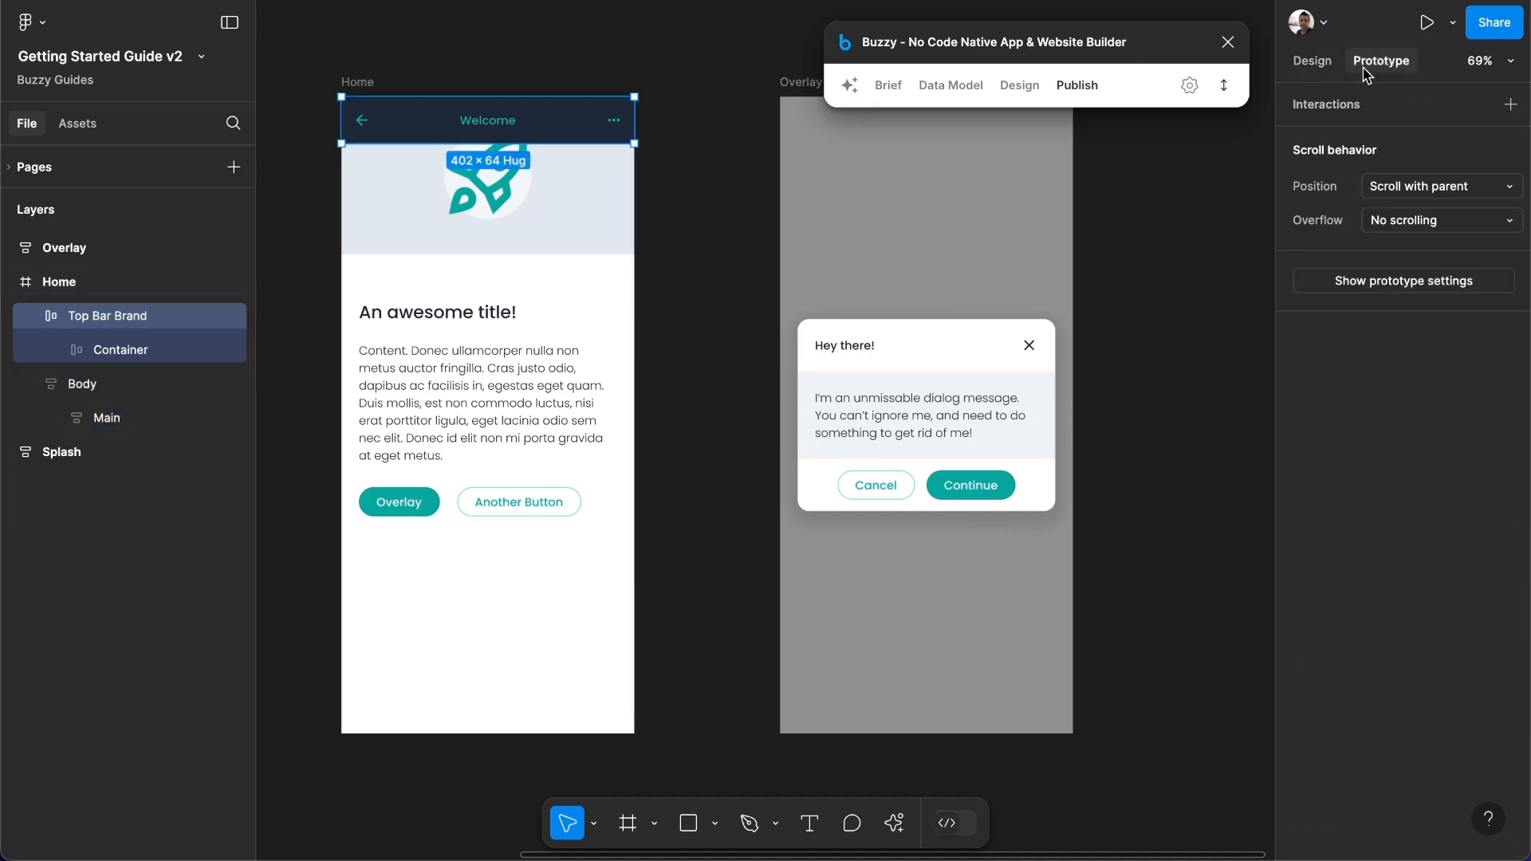
pyautogui.click(1413, 185)
pyautogui.click(1412, 209)
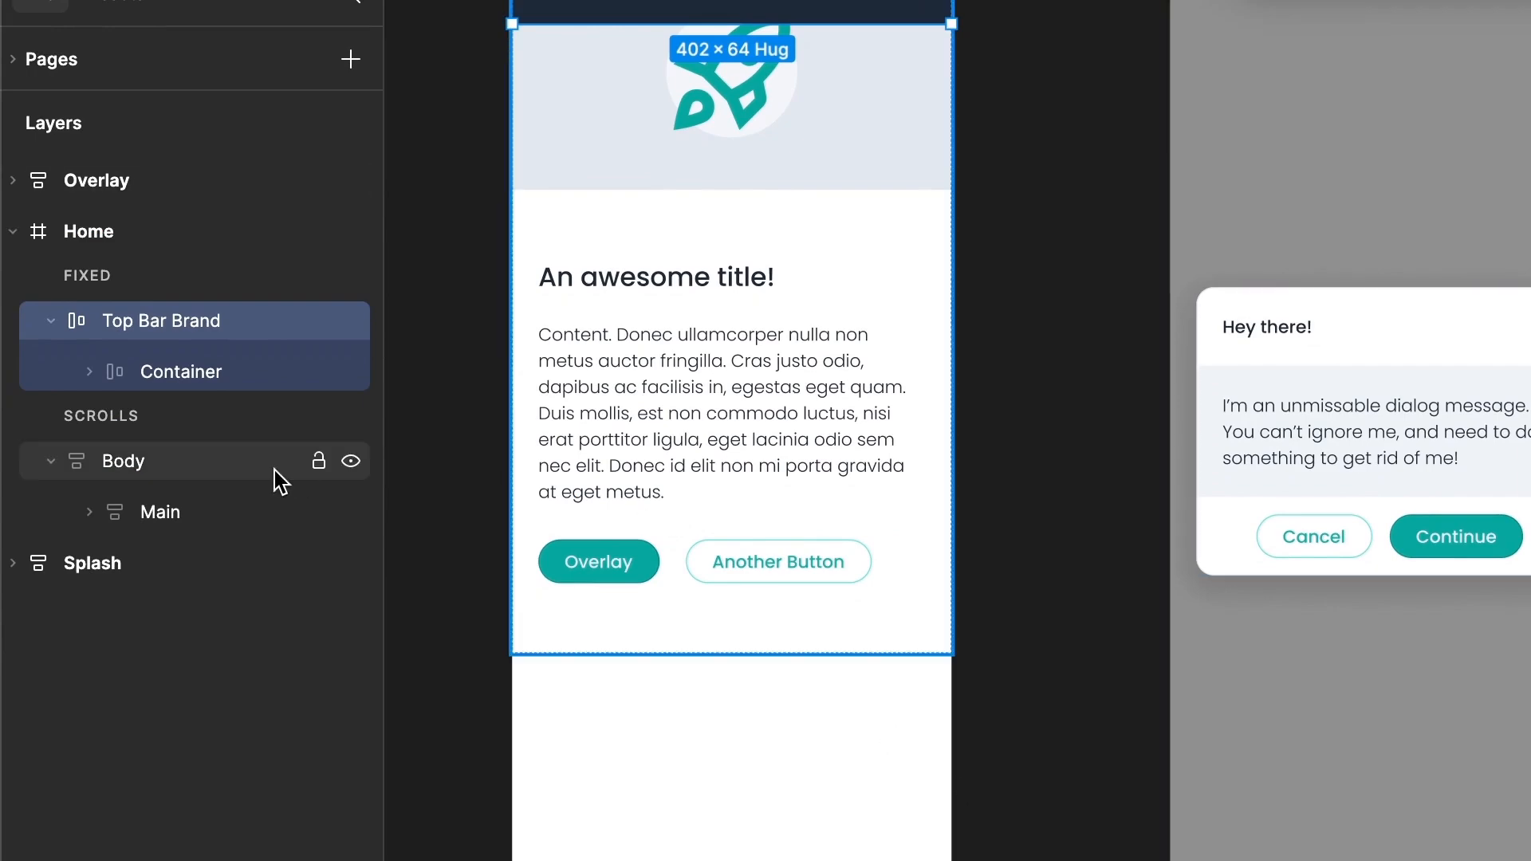
# Constrain Home's Body frame horizontally to Left + Right, keeping Top as its vertical constraint.
pyautogui.click(226, 469)
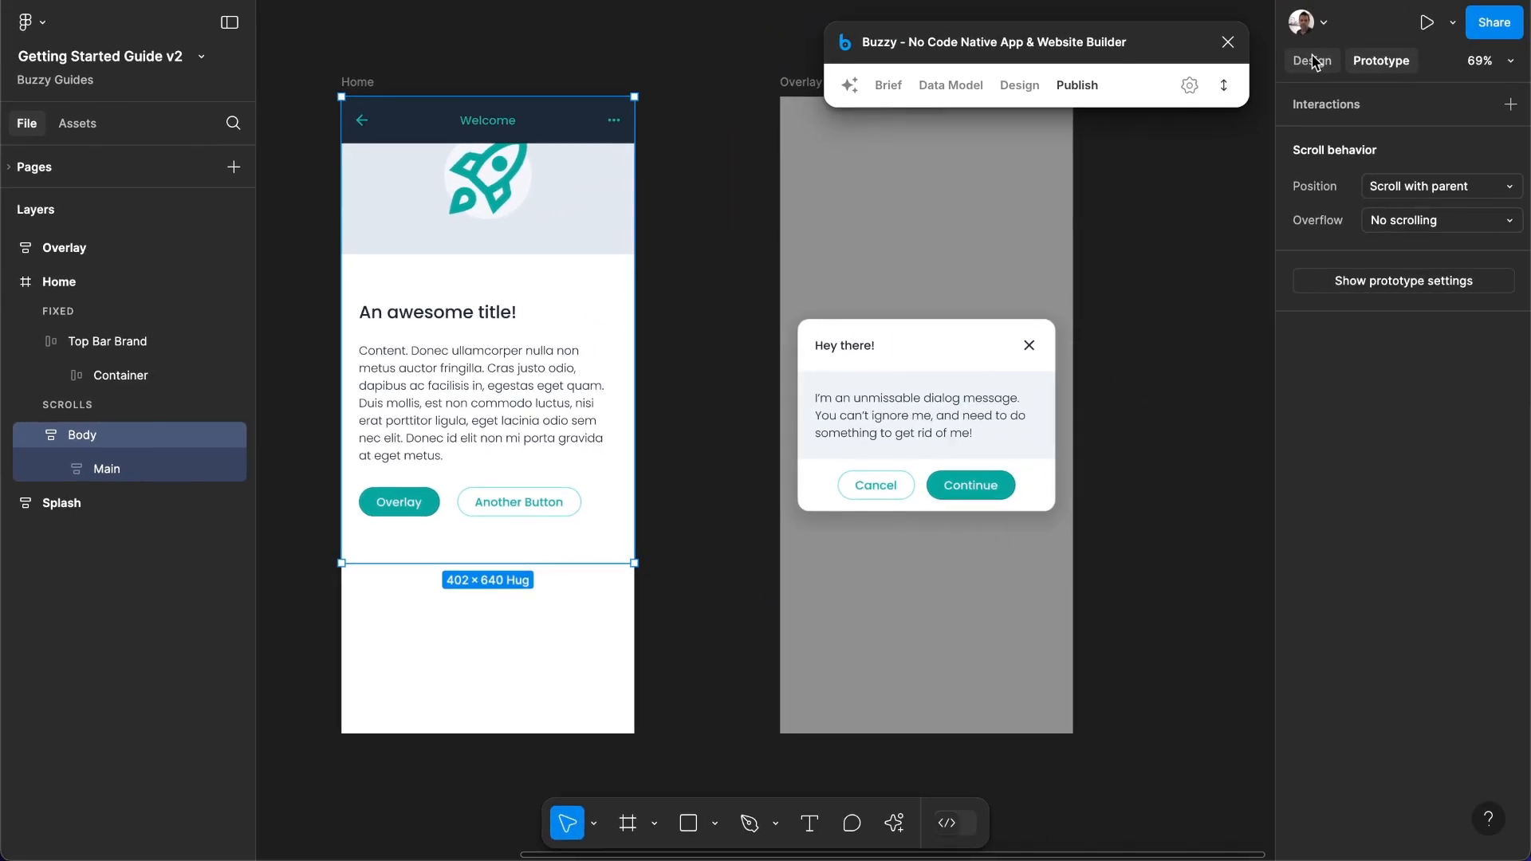
pyautogui.click(1312, 61)
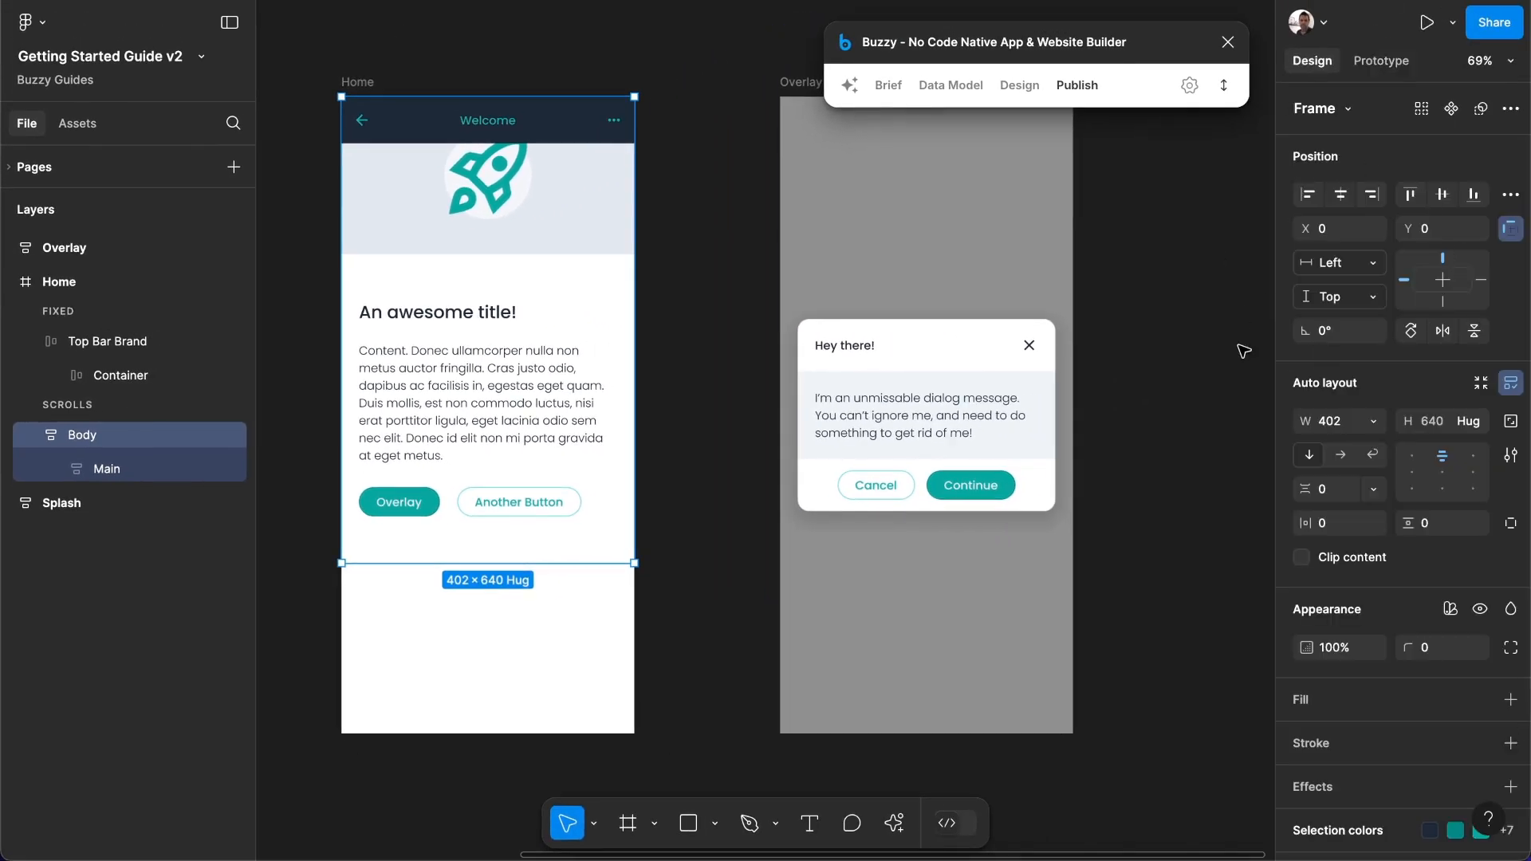
pyautogui.click(1350, 264)
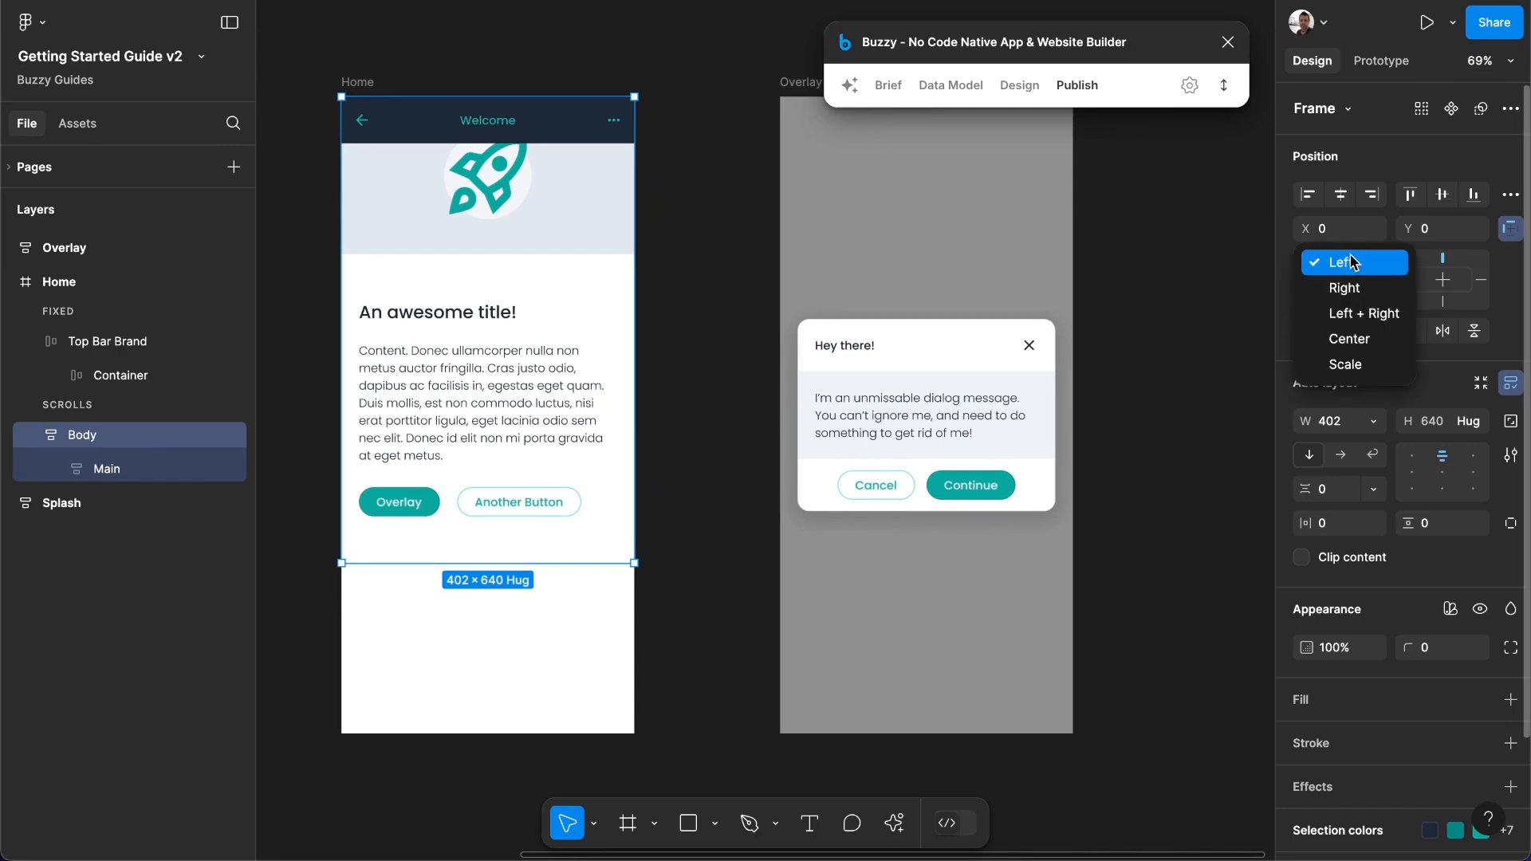
pyautogui.click(1361, 314)
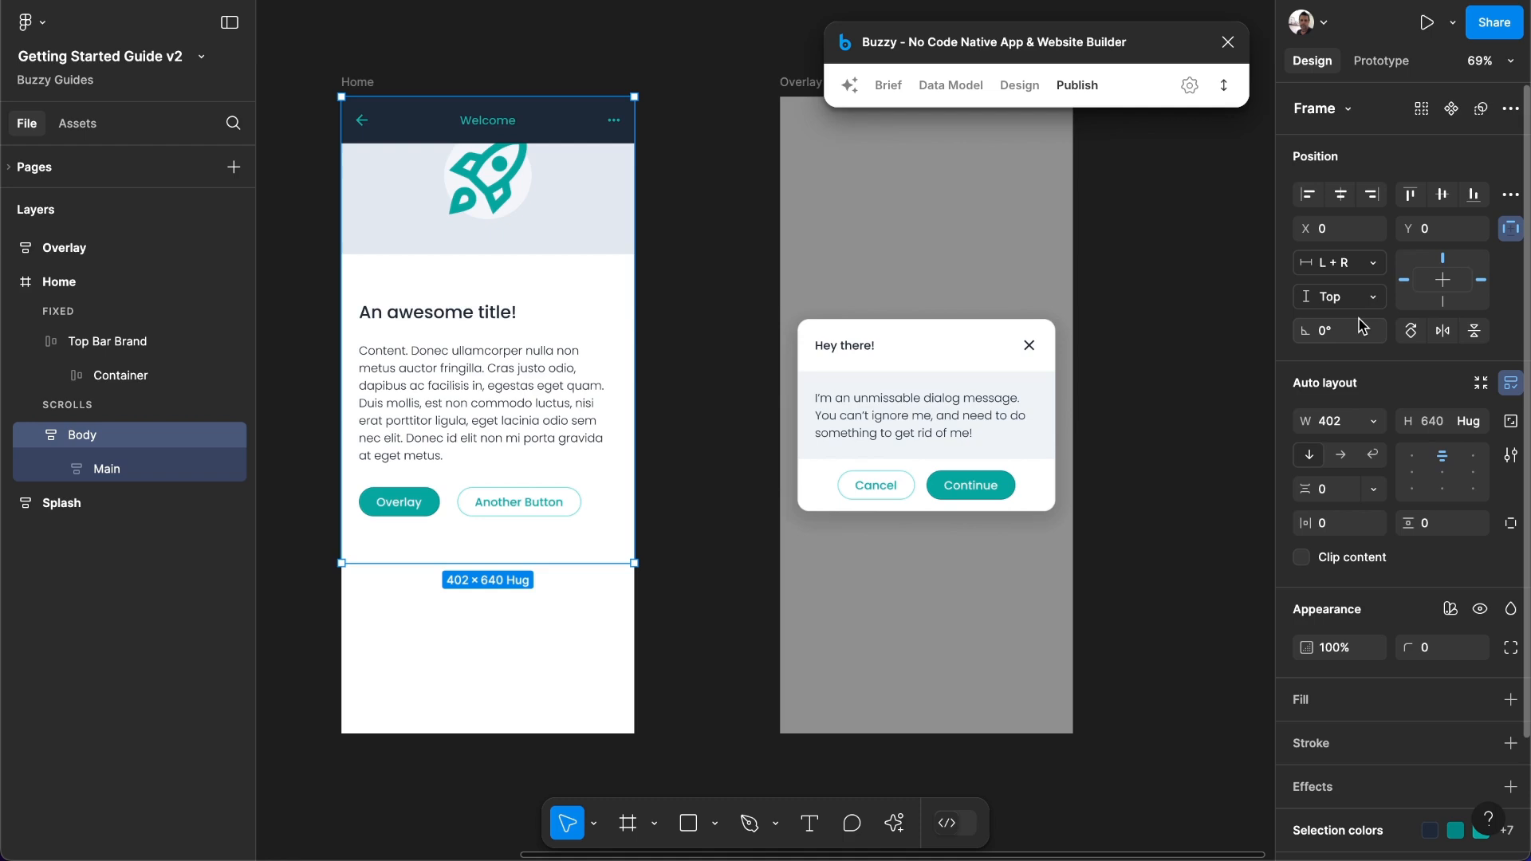
pyautogui.click(1365, 298)
pyautogui.click(1366, 301)
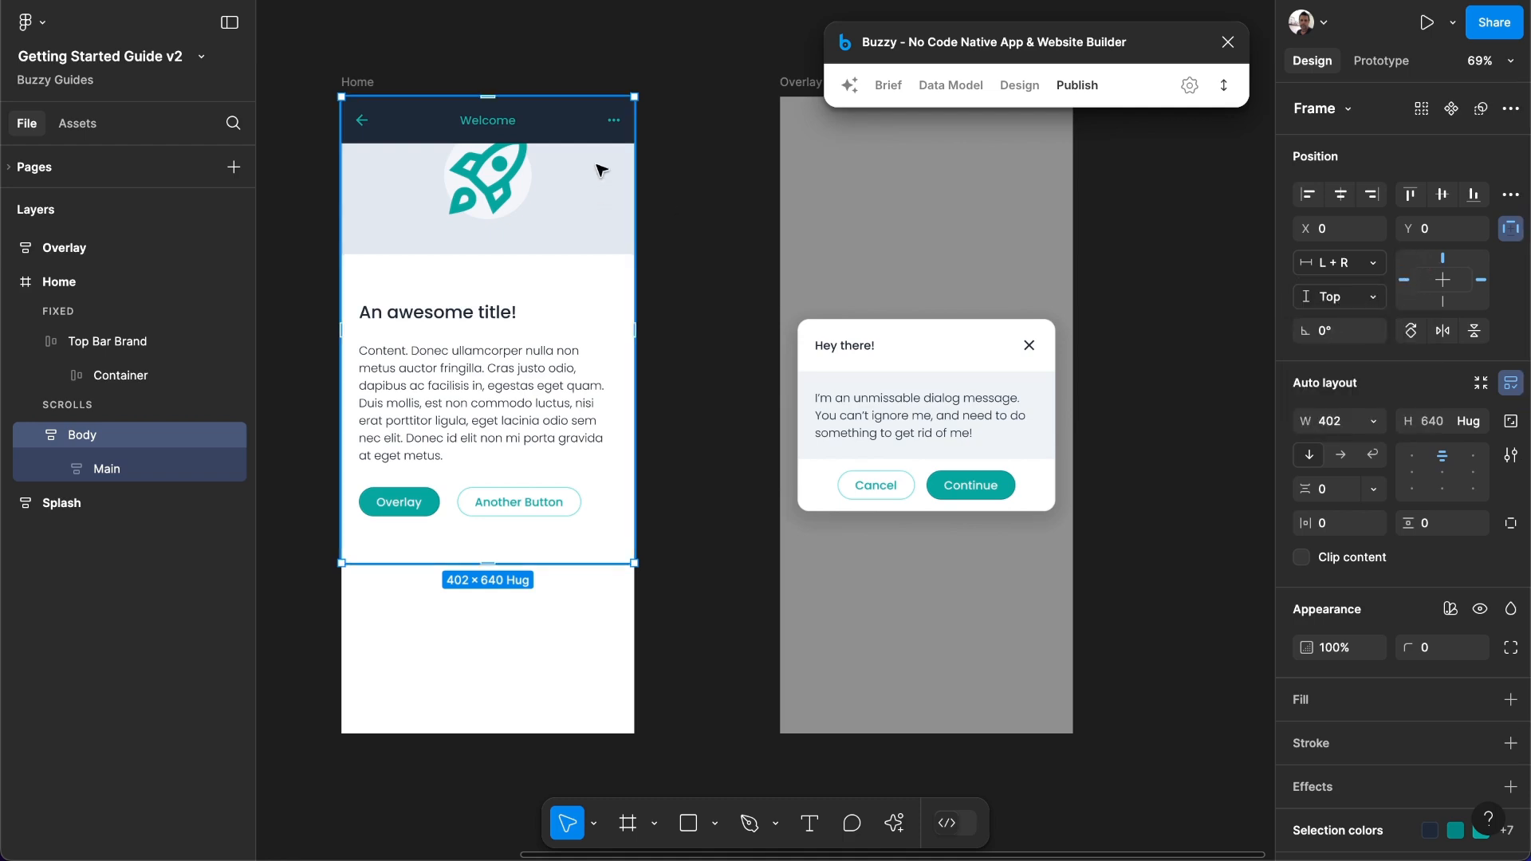
# Lower Body's upper edge to Y 64, directly beneath the top bar, making it 576 high, and test the layout by resizing the Home frame.
pyautogui.moveTo(576, 94); pyautogui.dragTo(571, 146)
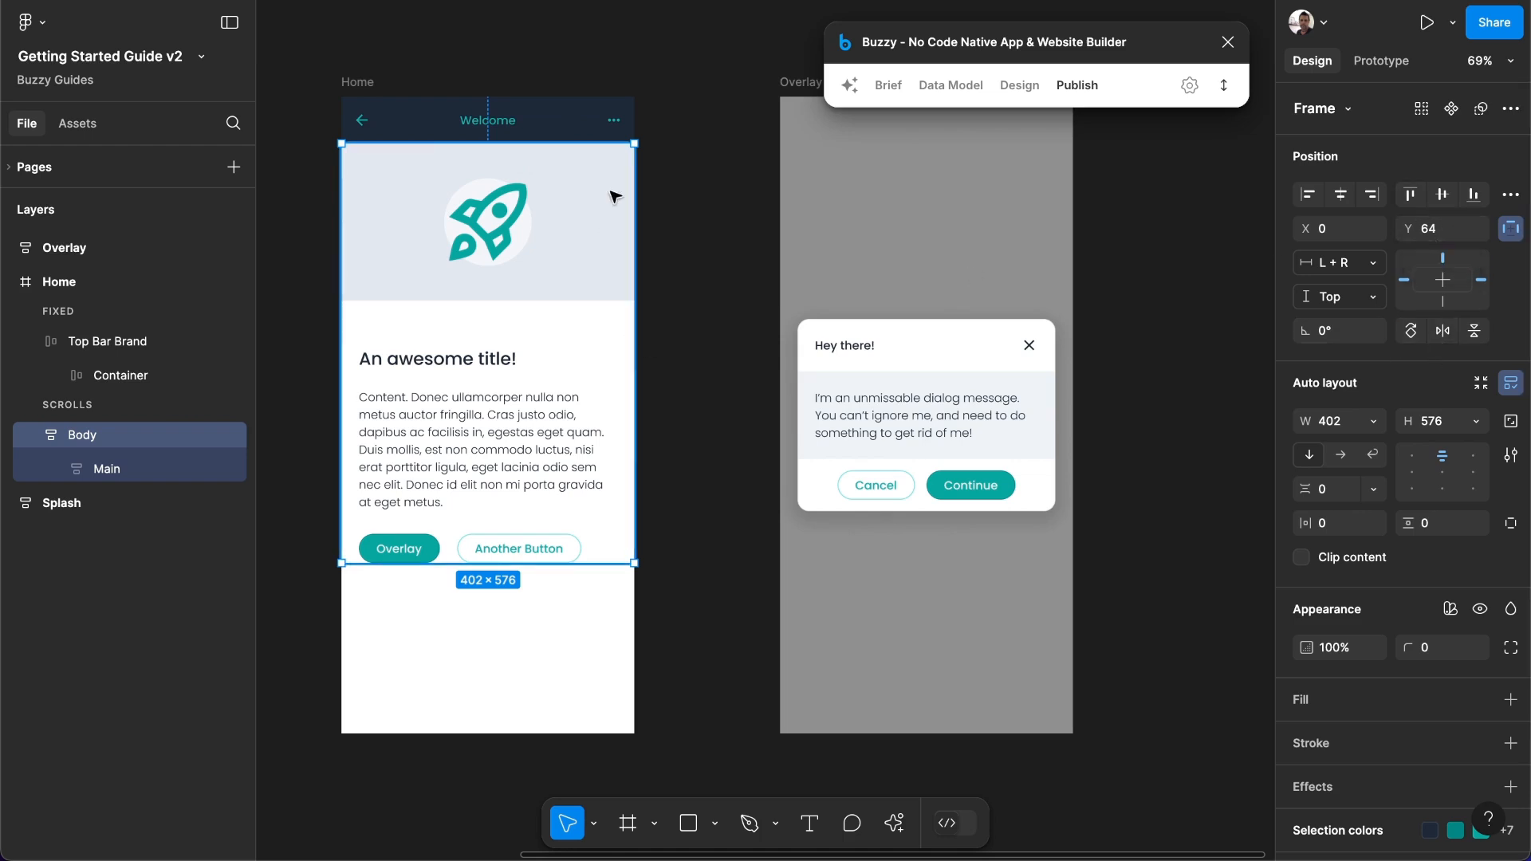
pyautogui.click(358, 88)
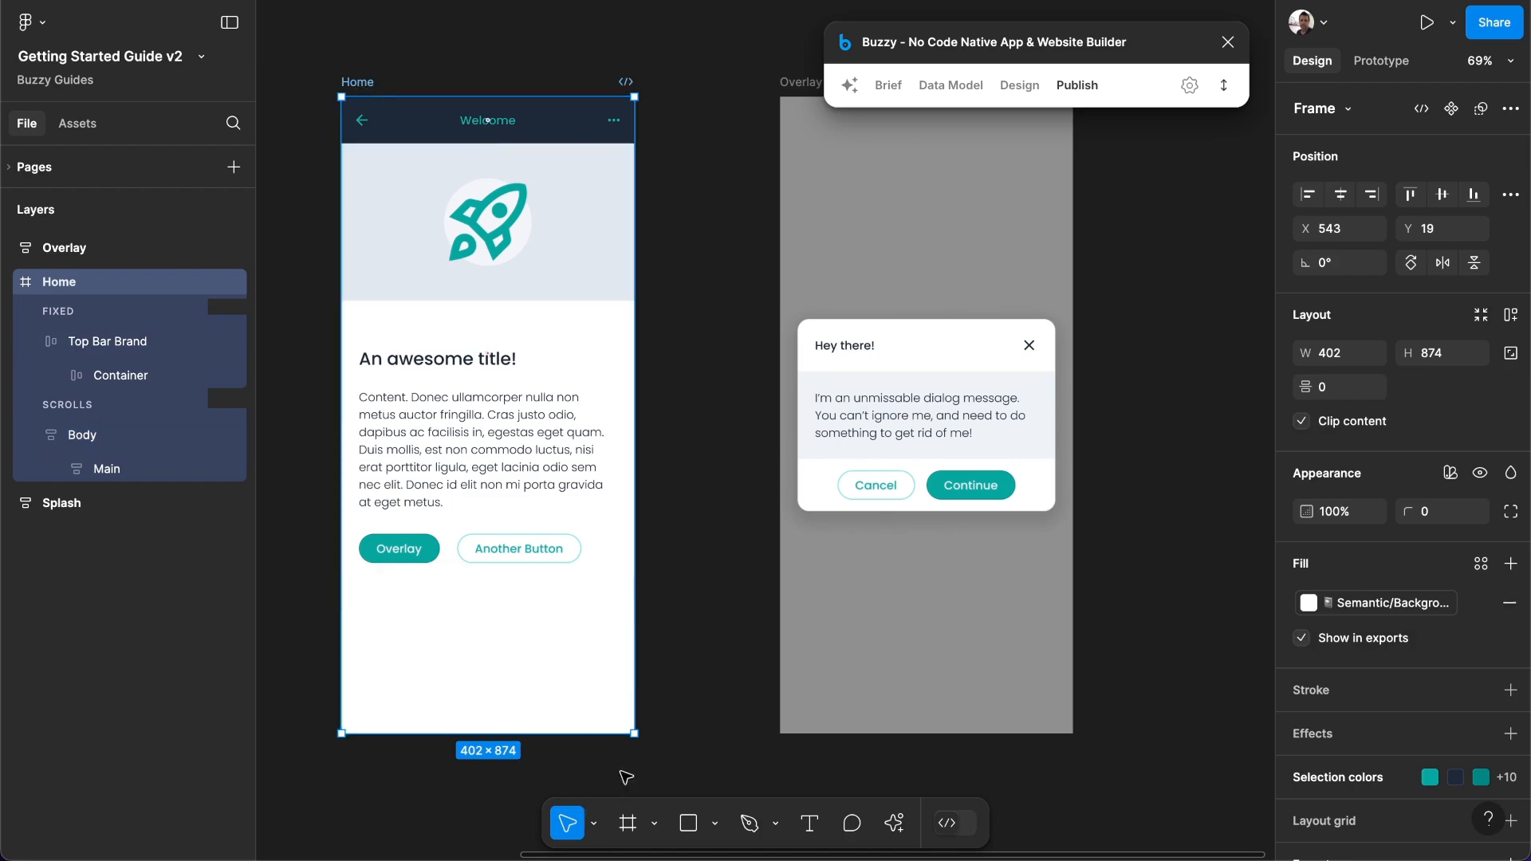
pyautogui.moveTo(658, 738)
pyautogui.mouseDown()
pyautogui.moveTo(744, 777)
pyautogui.moveTo(602, 735)
pyautogui.moveTo(722, 772)
pyautogui.moveTo(637, 735)
pyautogui.mouseUp()
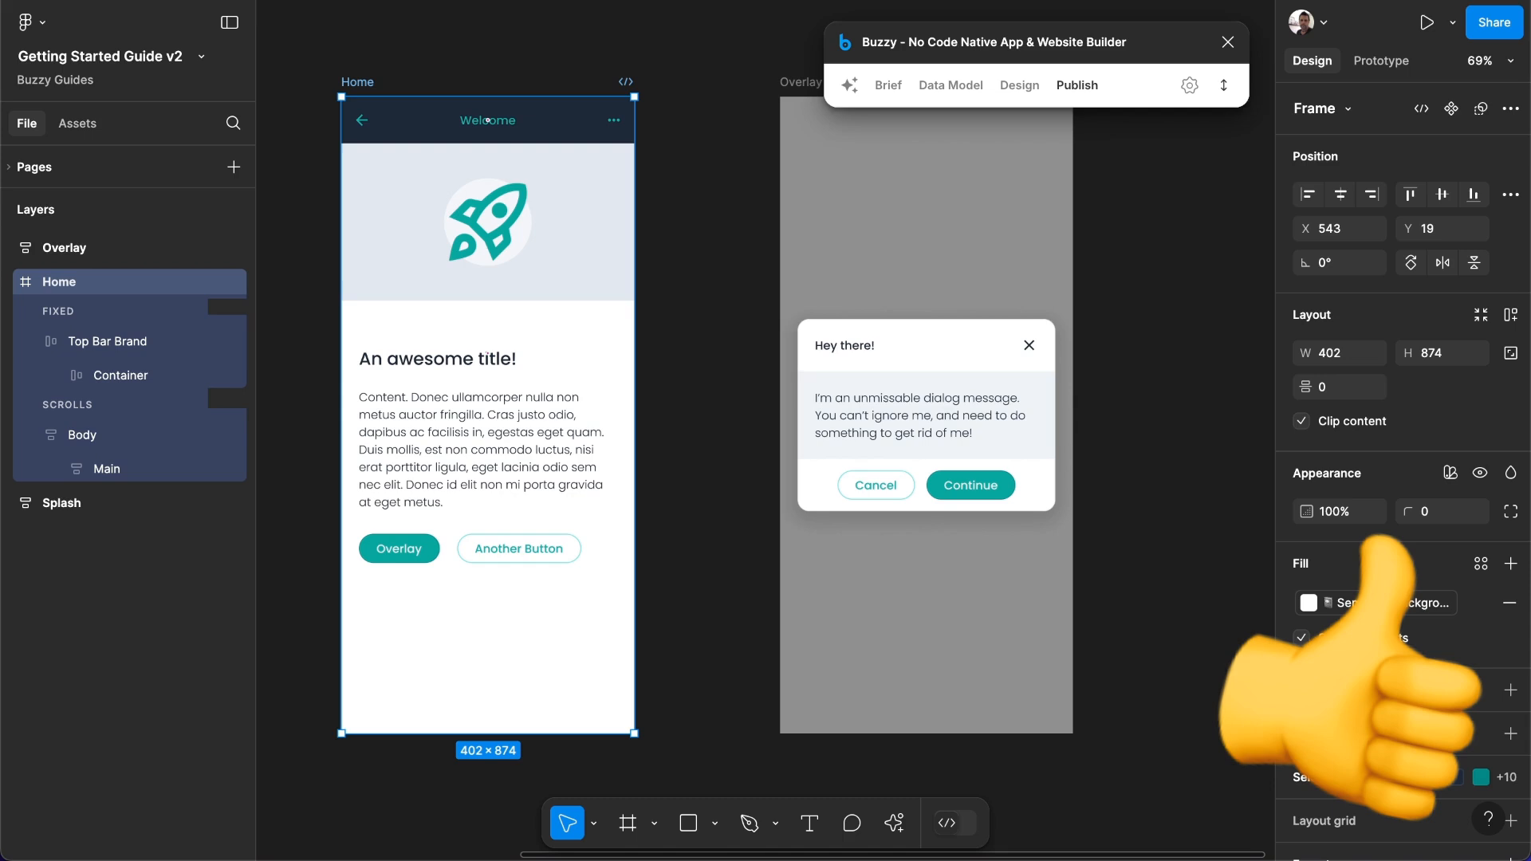
# Publish the updated design with Buzzy, and enter the Demo 2 app in the browser from its splash screen.
pyautogui.click(1069, 85)
pyautogui.click(971, 225)
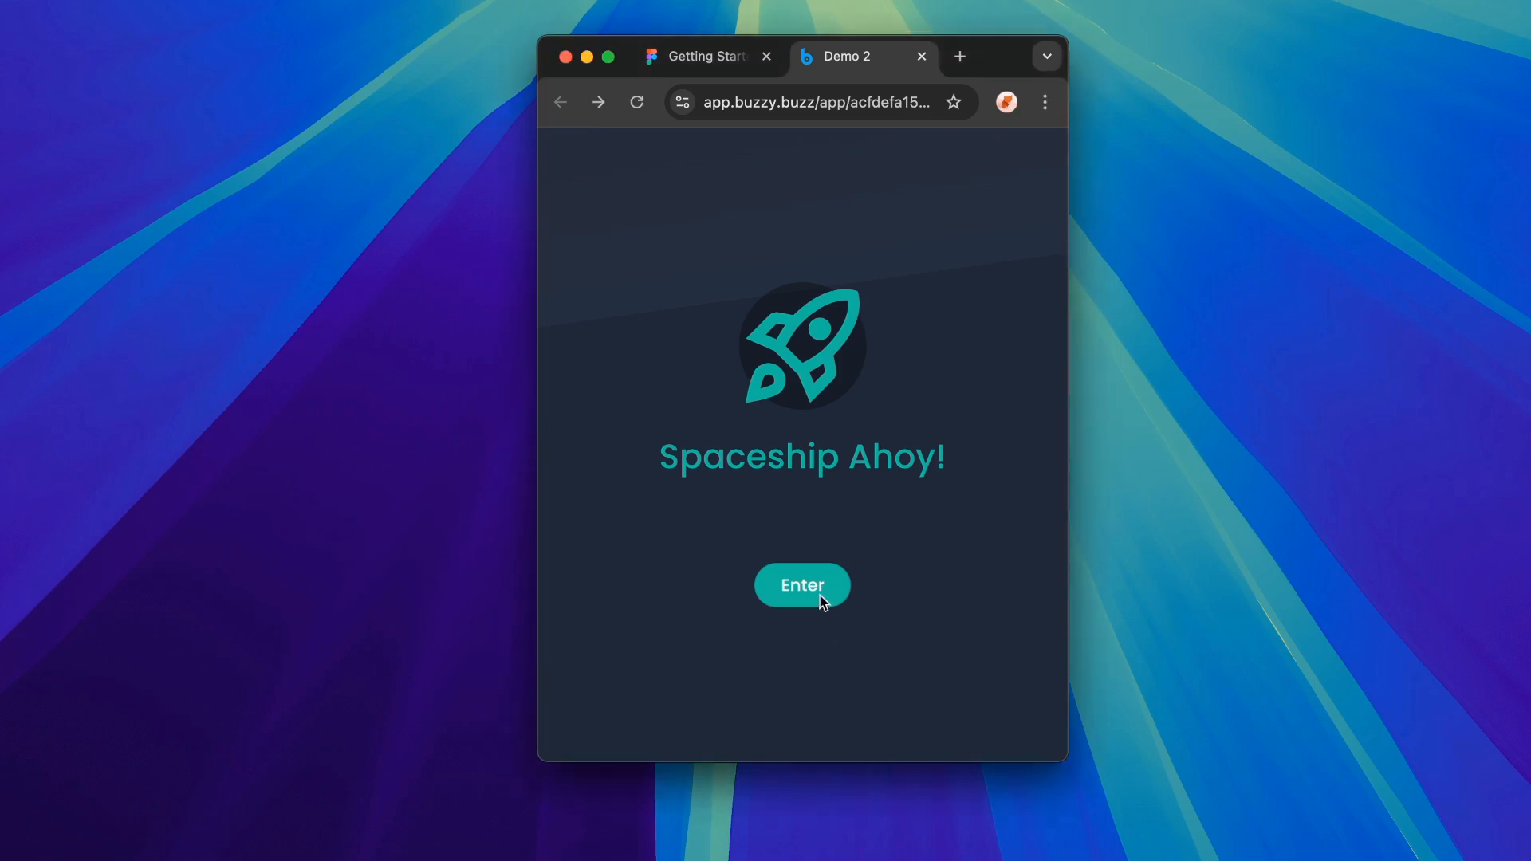
pyautogui.click(824, 602)
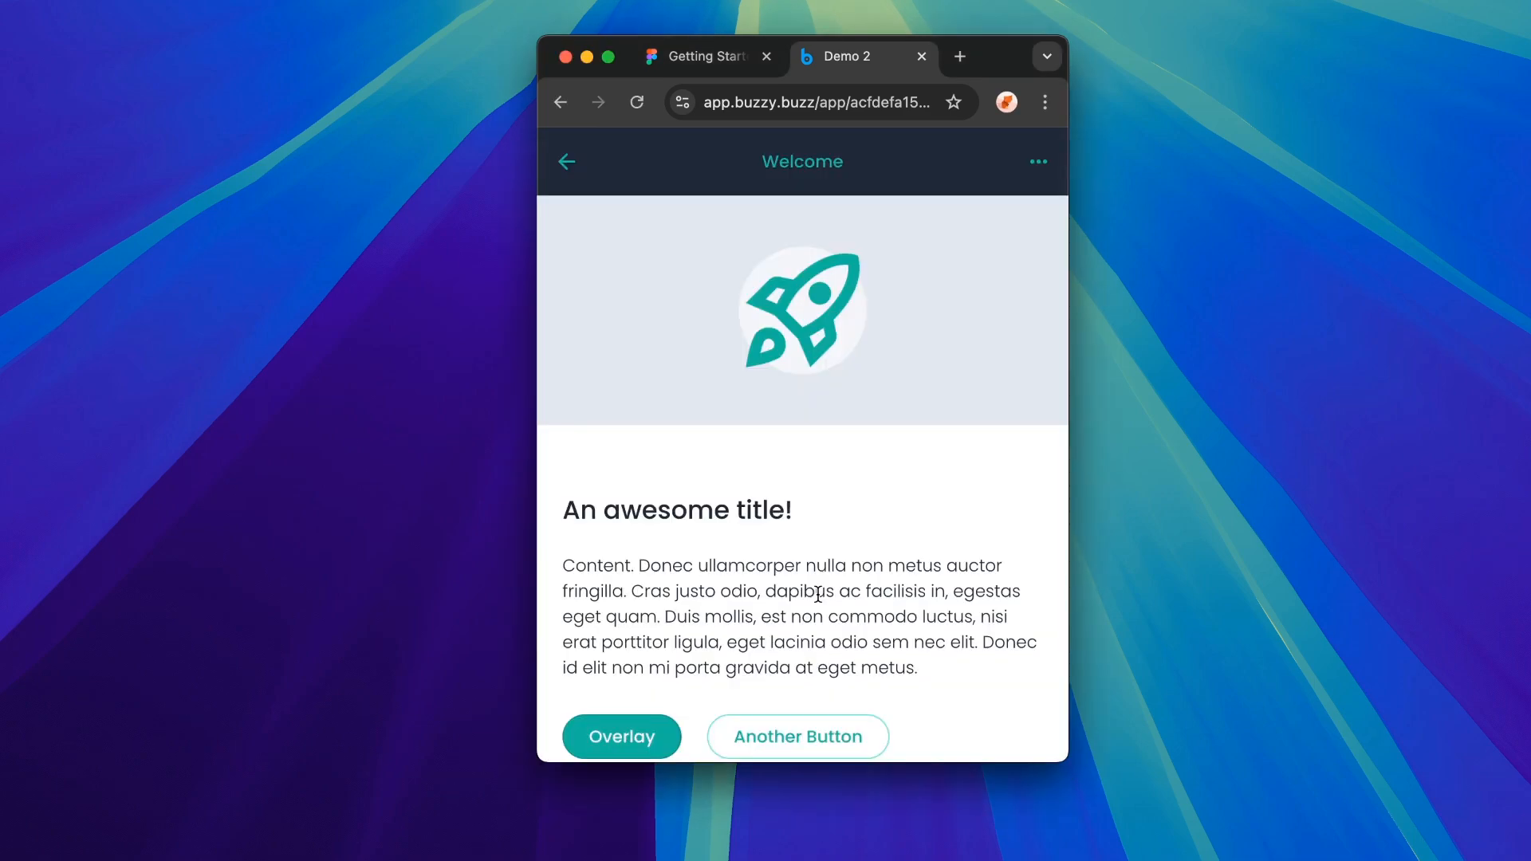
# Shorten the browser window and test scrolling the Welcome screen down and back up beneath its fixed top bar.
pyautogui.moveTo(1068, 761); pyautogui.dragTo(944, 635)
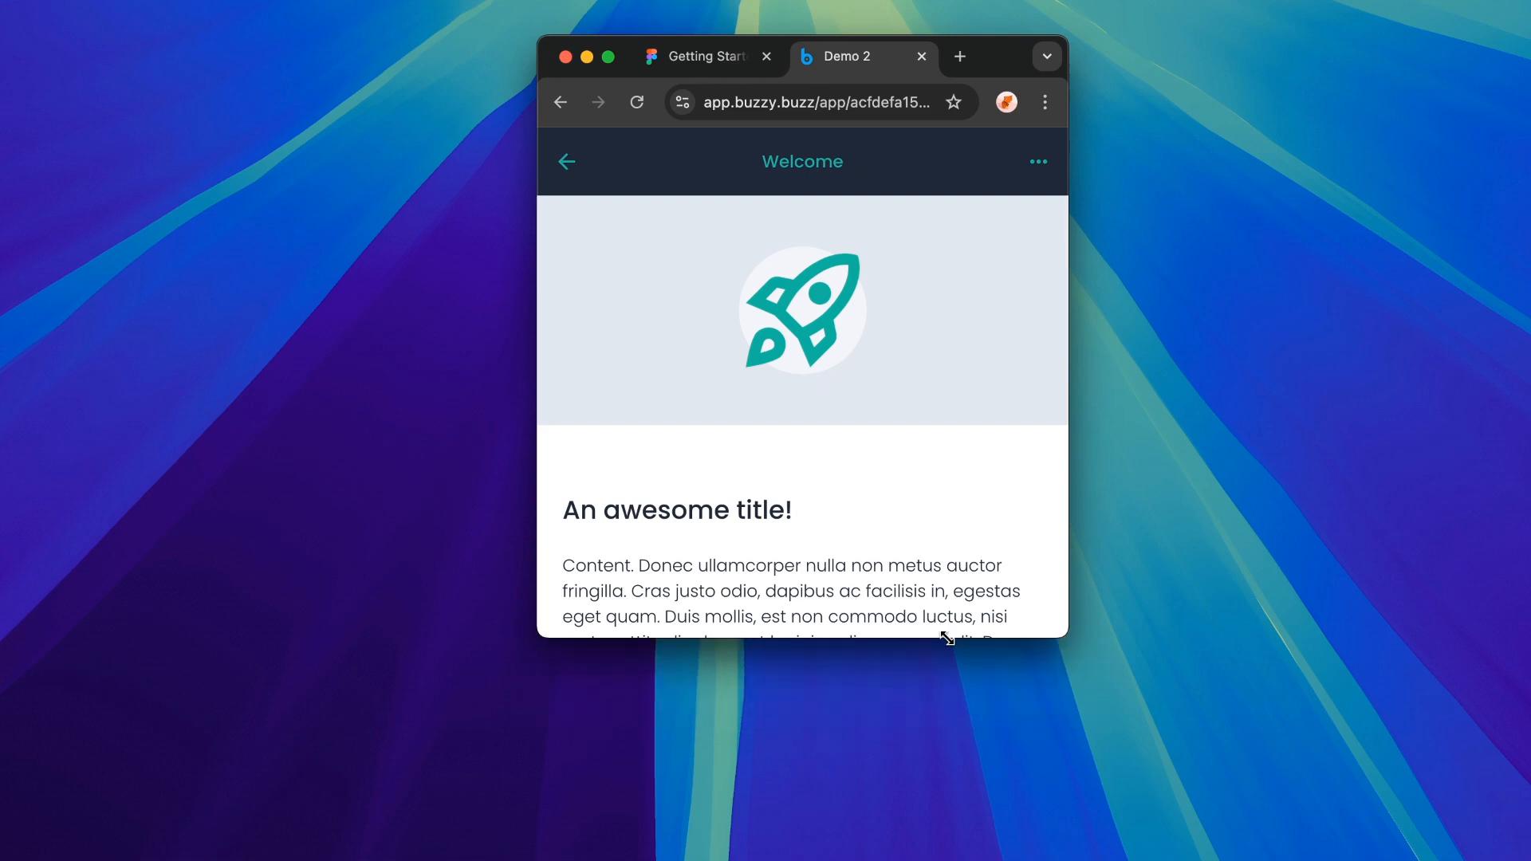
pyautogui.scroll(-5, 910, 436)
pyautogui.scroll(5, 910, 437)
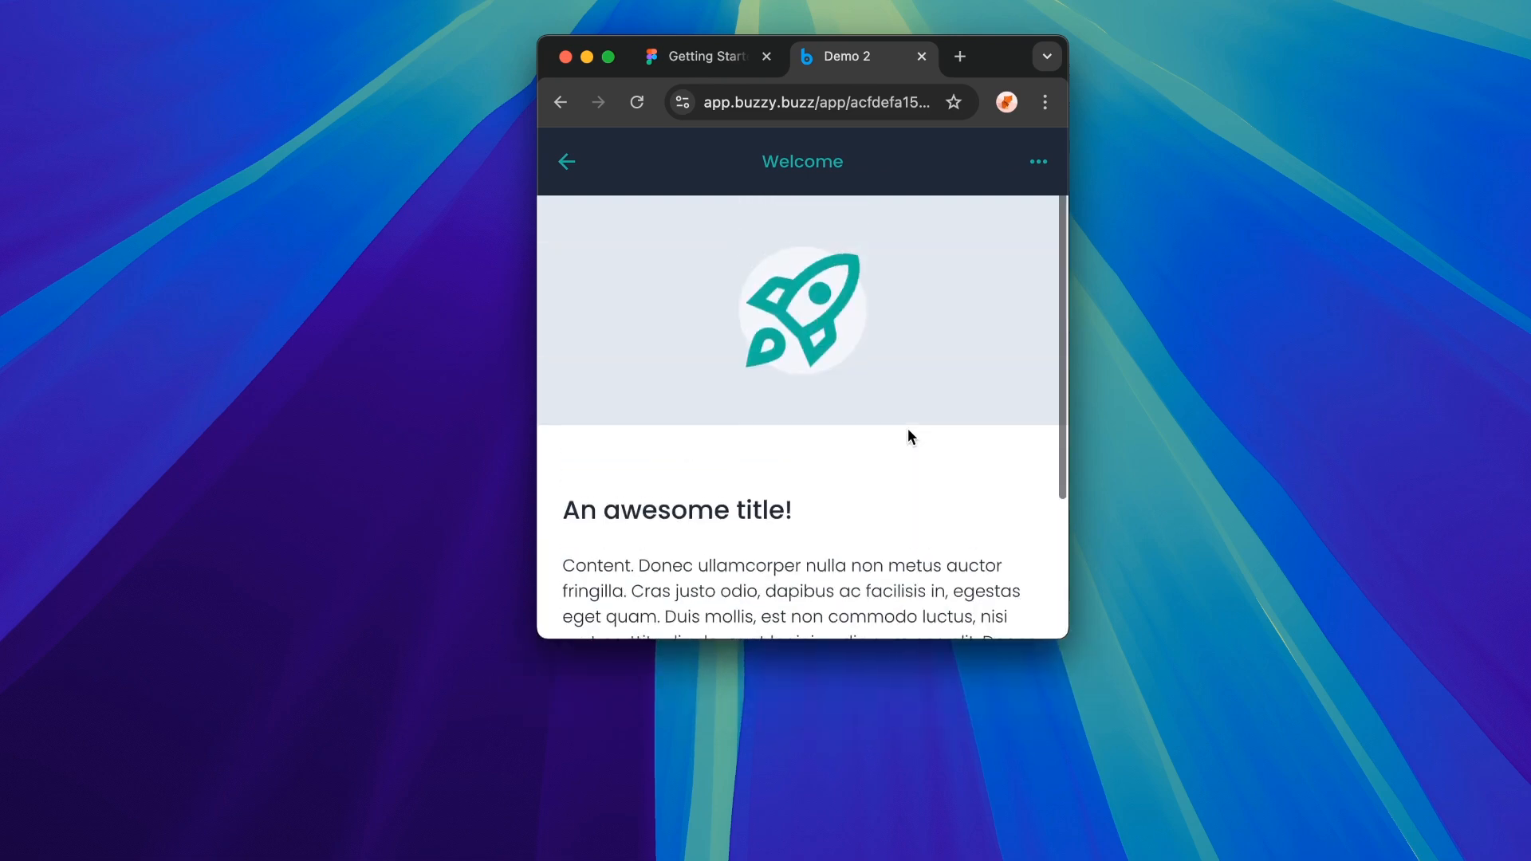